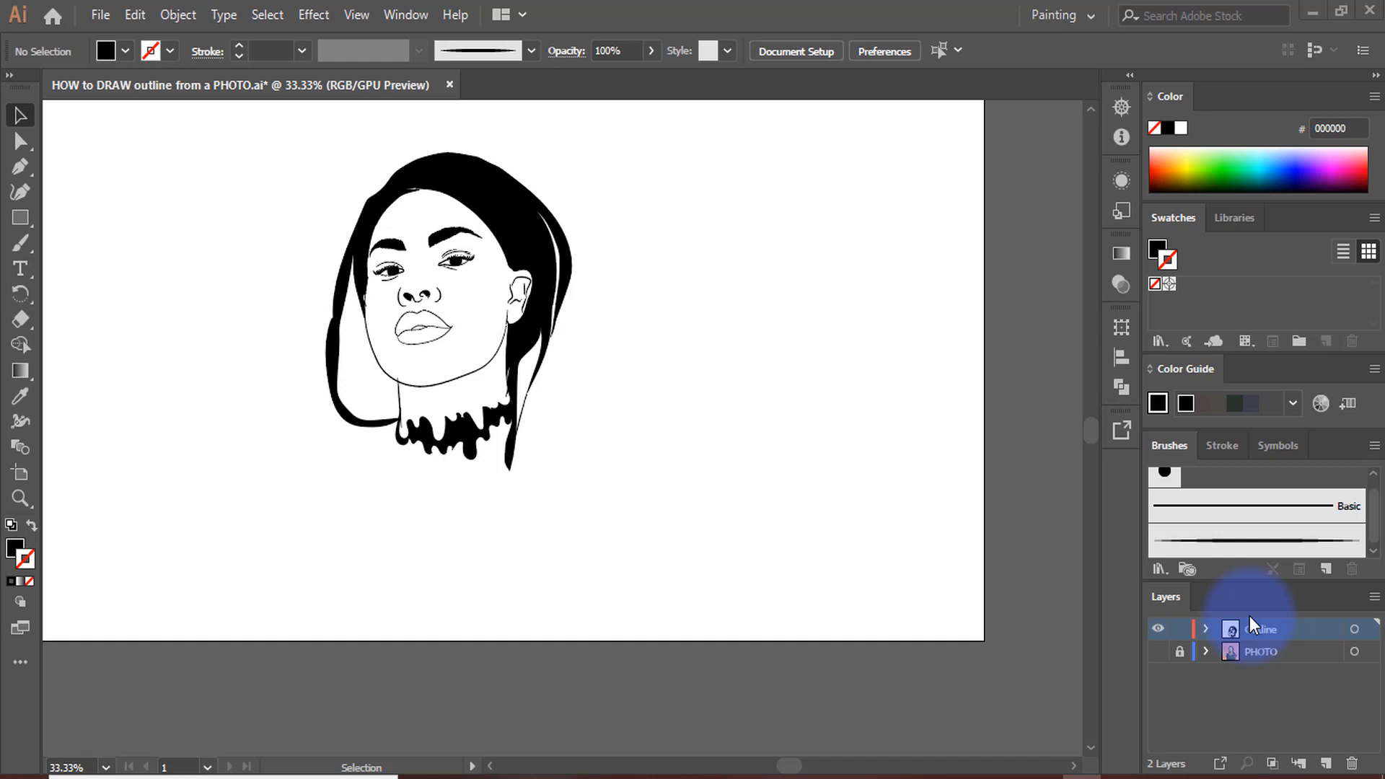
# Examine where the jaw line, neck line and hair shape meet below the ear, selecting the jaw path
pyautogui.scroll(2, 616, 422)
pyautogui.scroll(-2, 650, 368)
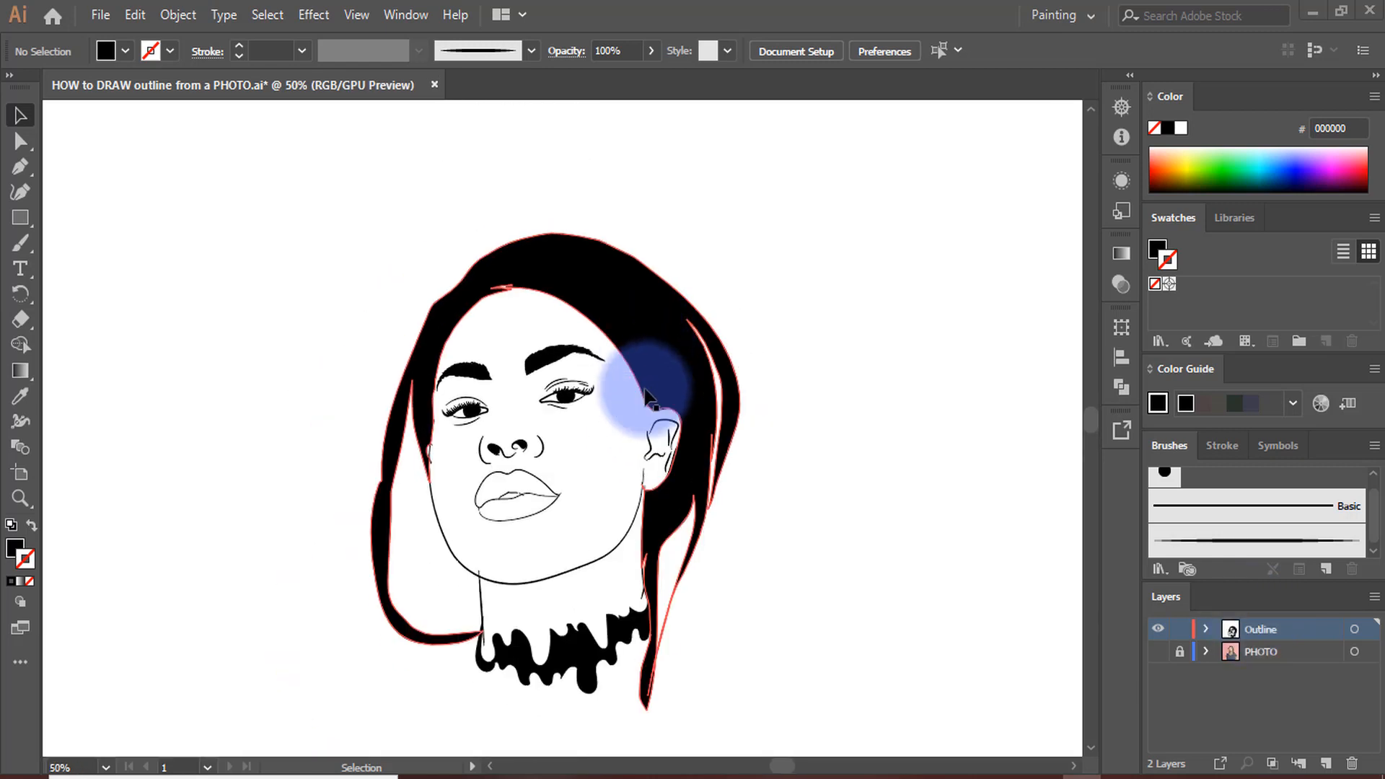
pyautogui.scroll(-1, 461, 388)
pyautogui.scroll(2, 510, 398)
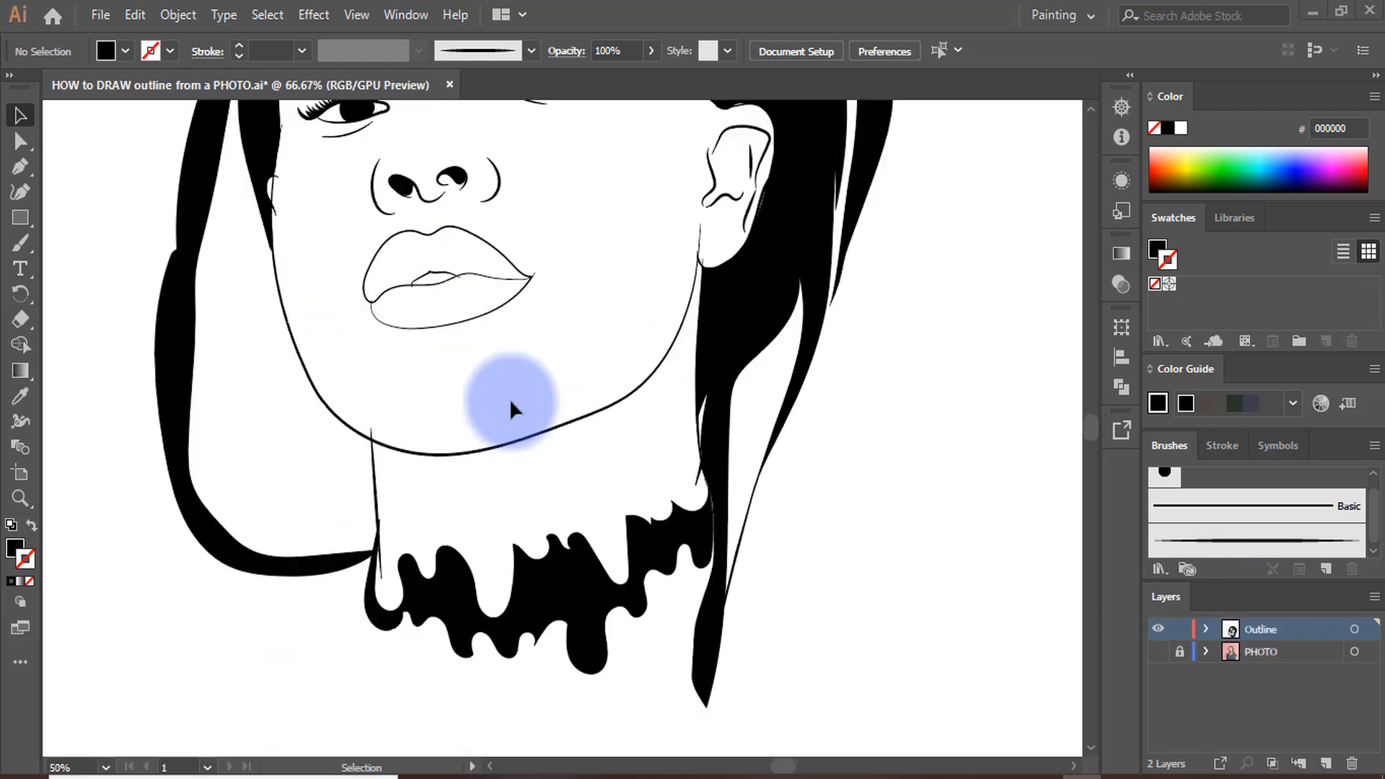
pyautogui.scroll(1, 519, 419)
pyautogui.scroll(-2, 678, 318)
pyautogui.scroll(4, 721, 328)
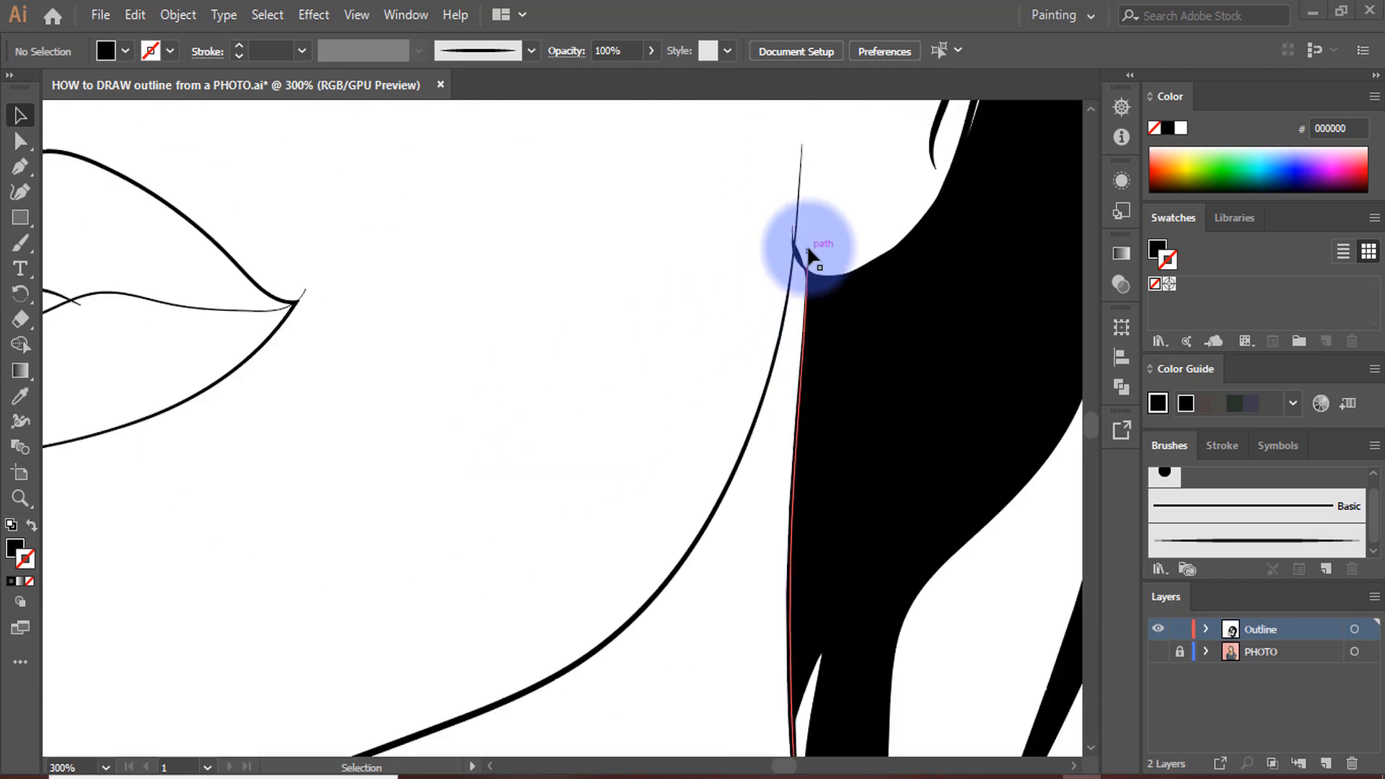
pyautogui.scroll(2, 806, 245)
pyautogui.click(20, 141)
pyautogui.scroll(-3, 553, 285)
pyautogui.scroll(4, 552, 286)
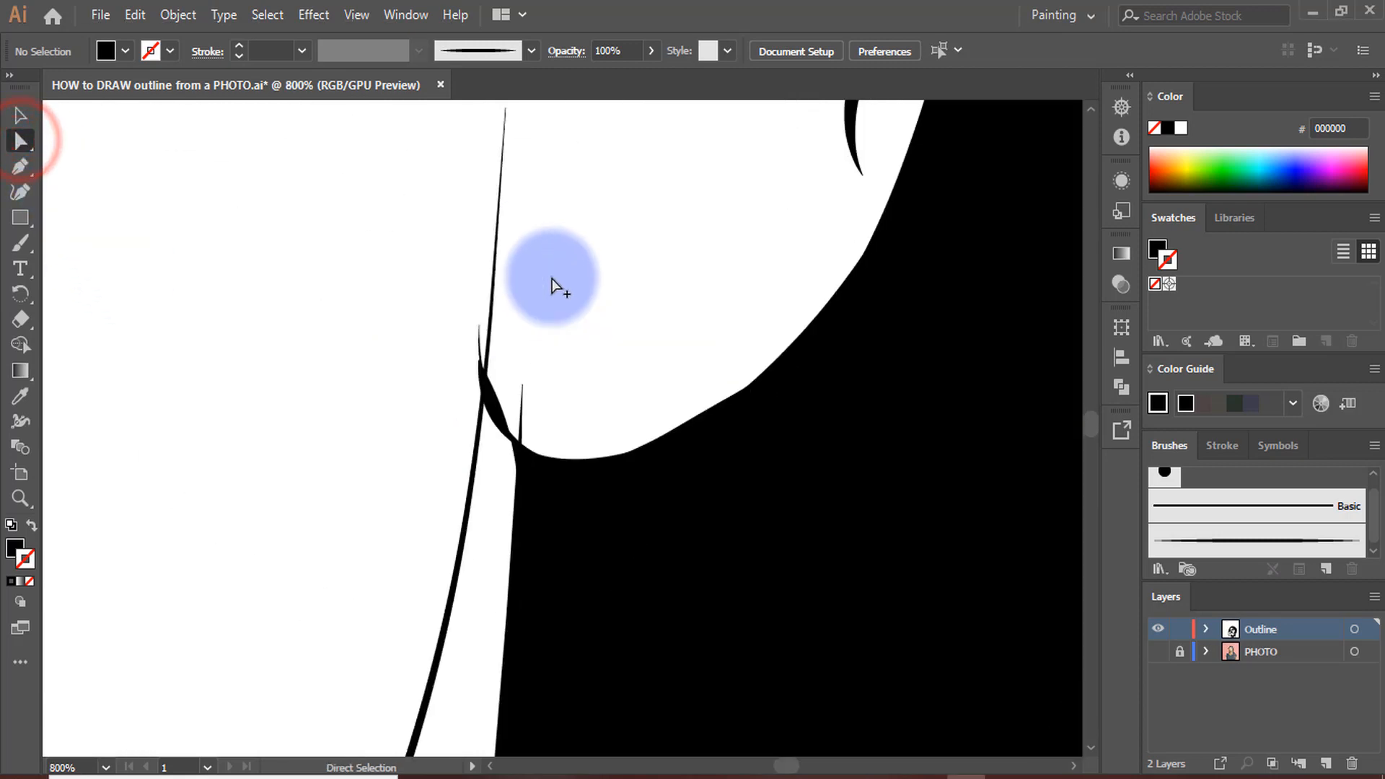
pyautogui.click(531, 319)
pyautogui.scroll(-5, 531, 318)
pyautogui.scroll(1, 718, 368)
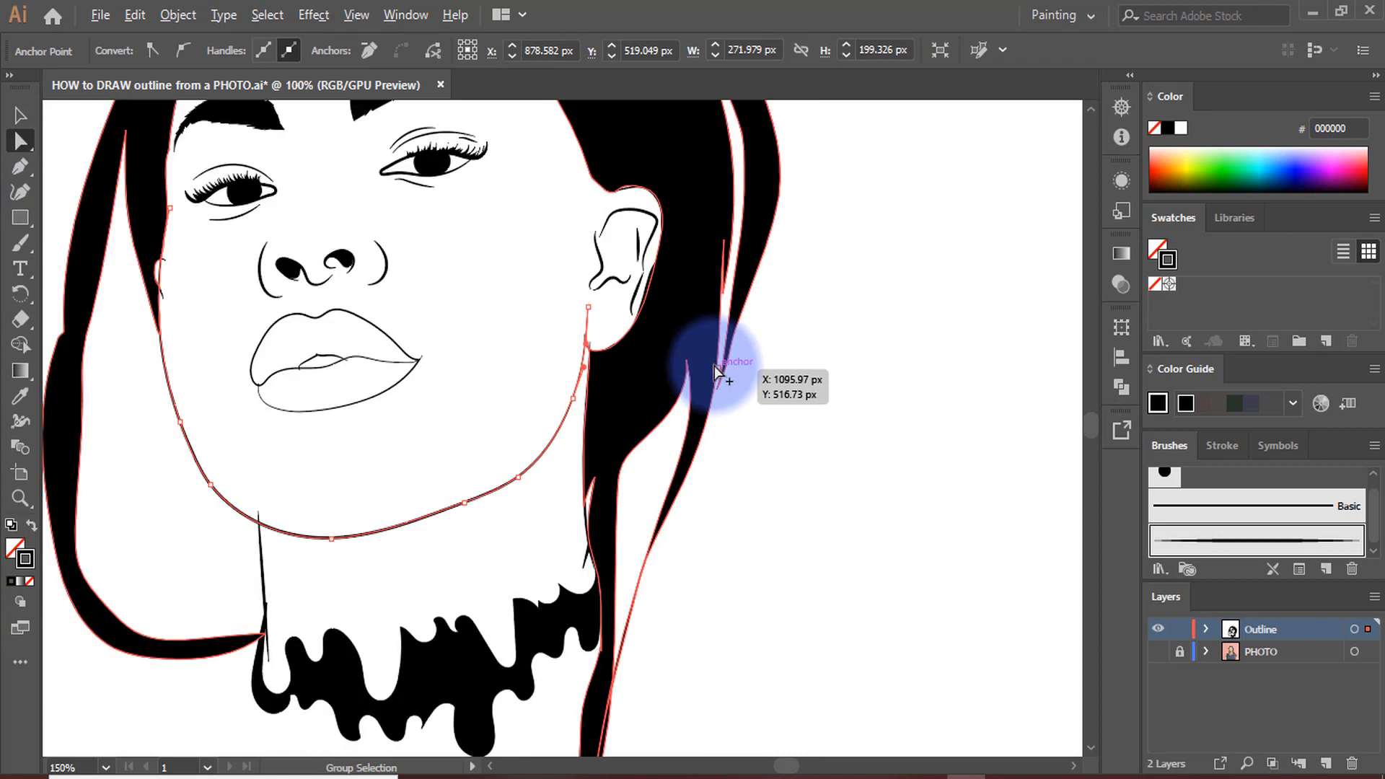
# Examine where the front neck line crosses the jaw line, selecting the neck path to inspect its overlap
pyautogui.scroll(-1, 678, 397)
pyautogui.scroll(5, 447, 520)
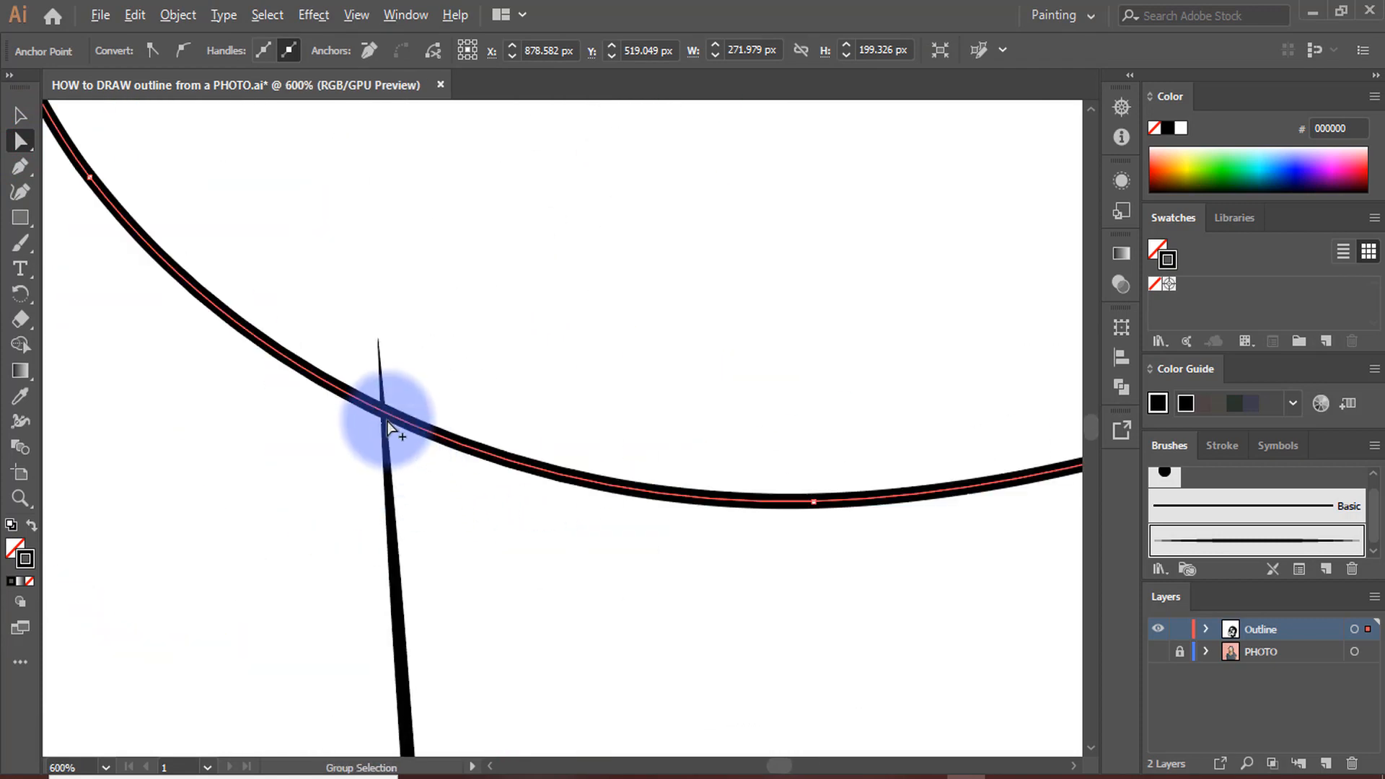
pyautogui.scroll(5, 387, 426)
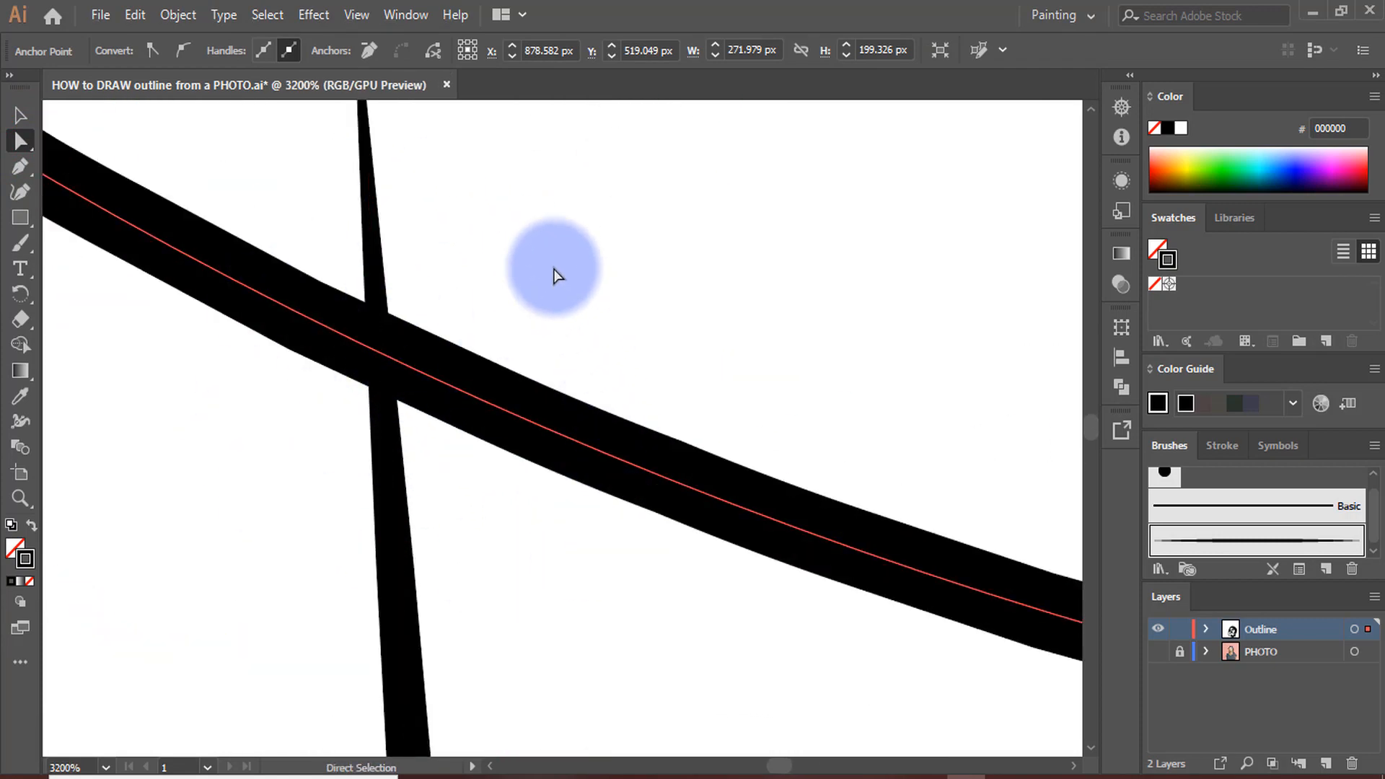
pyautogui.scroll(-1, 361, 401)
pyautogui.click(346, 200)
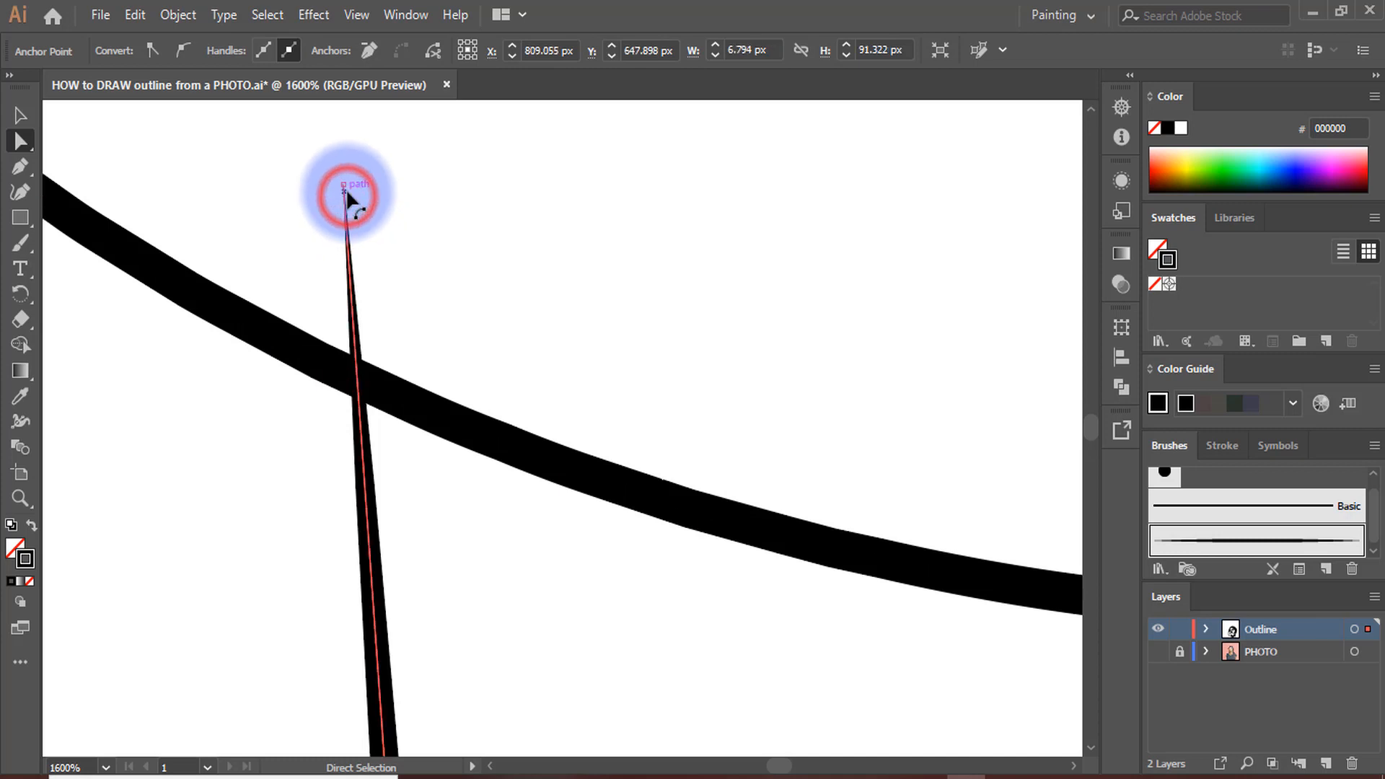
pyautogui.keyDown('shift'); pyautogui.click(309, 368); pyautogui.keyUp('shift')
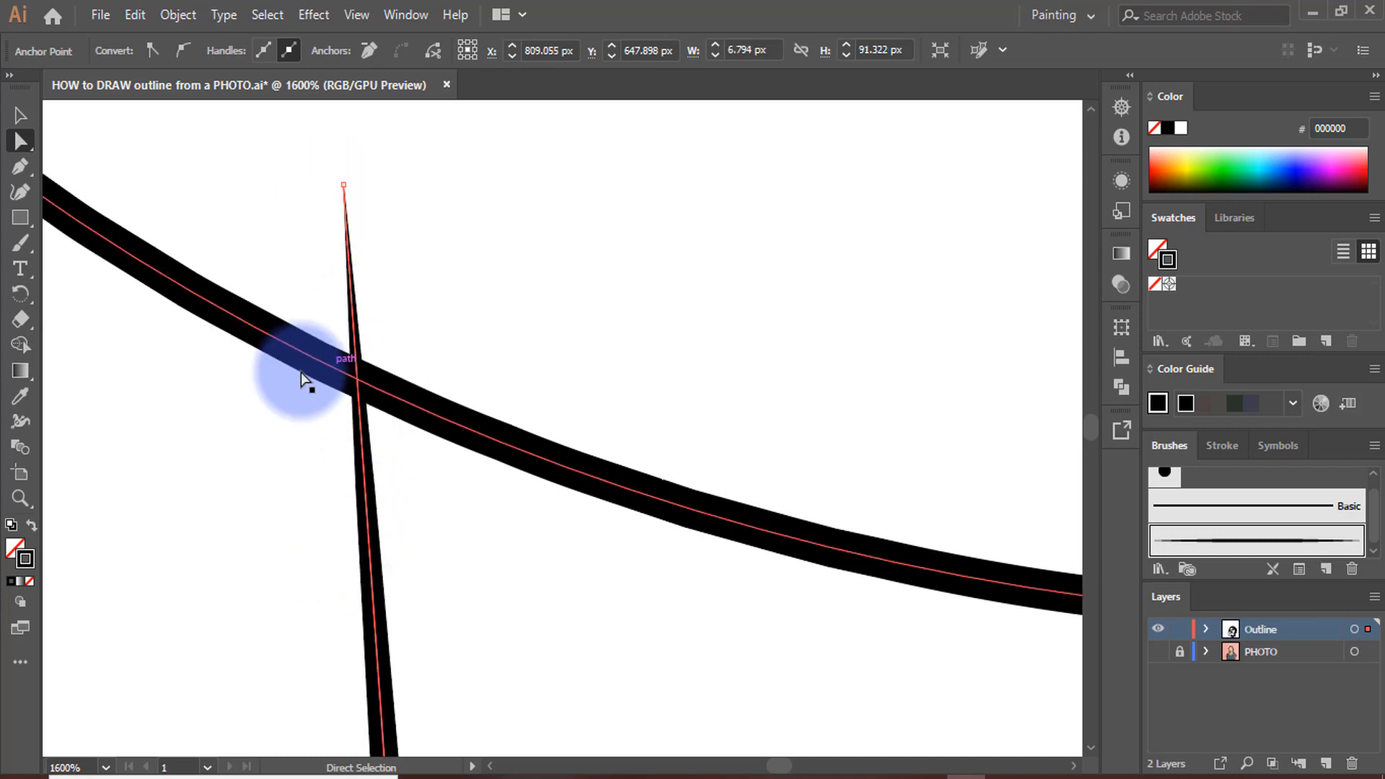
pyautogui.keyDown('shift'); pyautogui.click(269, 336); pyautogui.keyUp('shift')
pyautogui.scroll(-1, 382, 400)
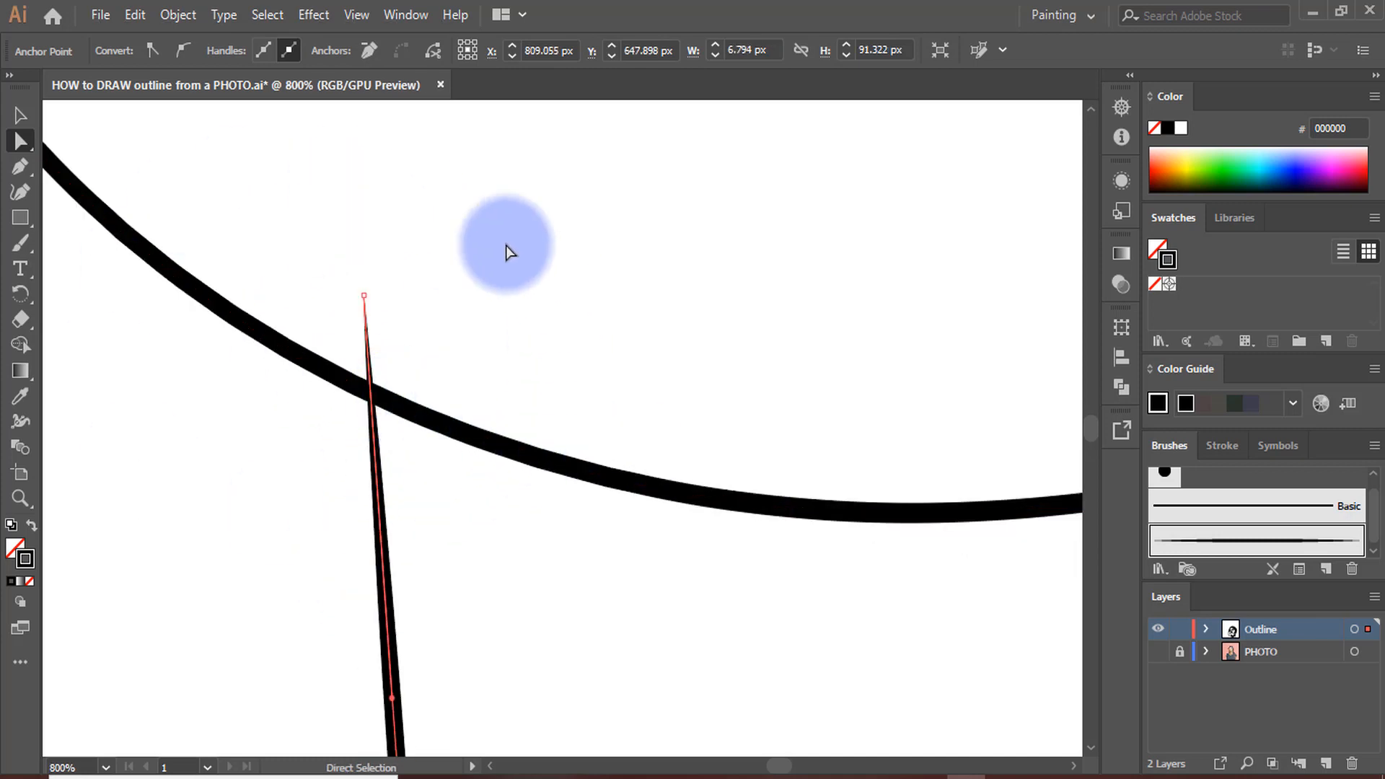
pyautogui.scroll(-2, 344, 330)
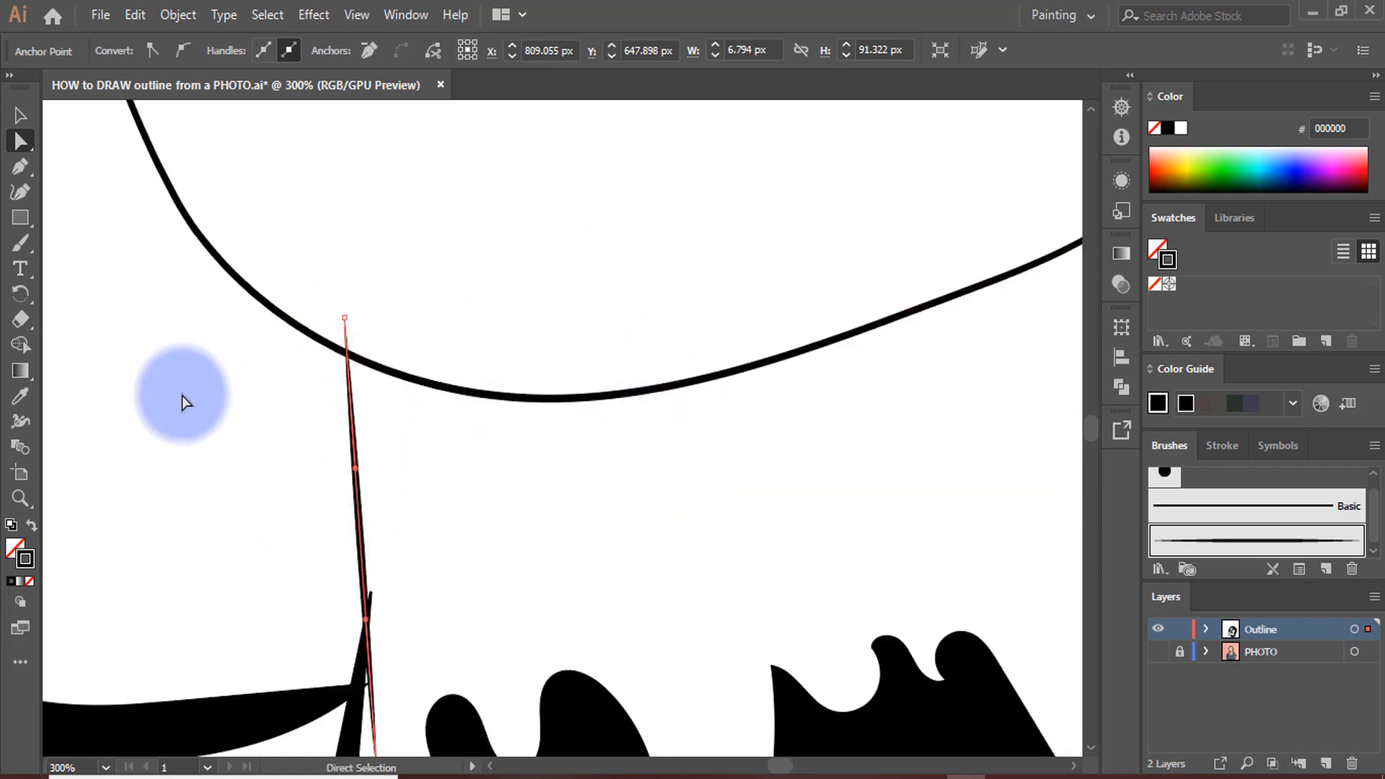
pyautogui.scroll(-4, 732, 464)
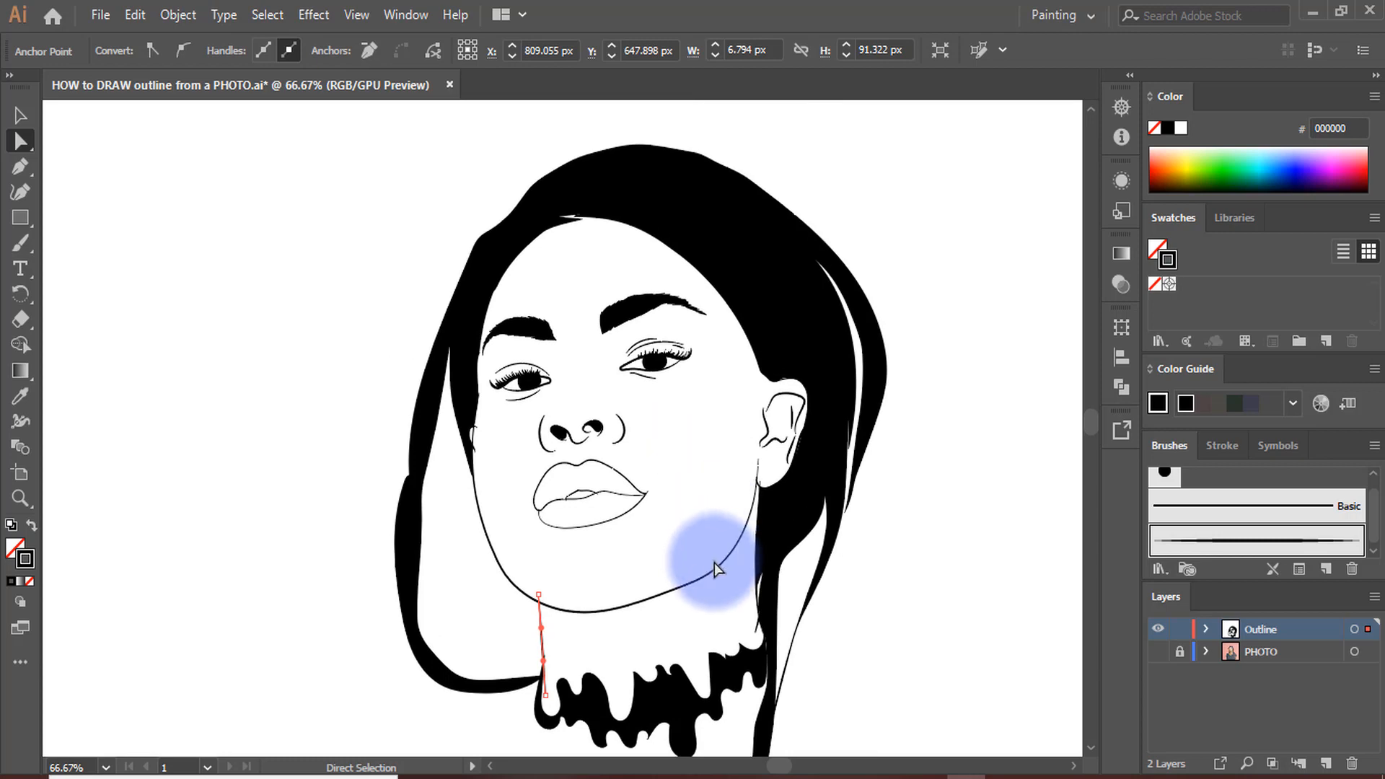
pyautogui.scroll(3, 714, 564)
pyautogui.scroll(-4, 757, 549)
pyautogui.click(819, 556)
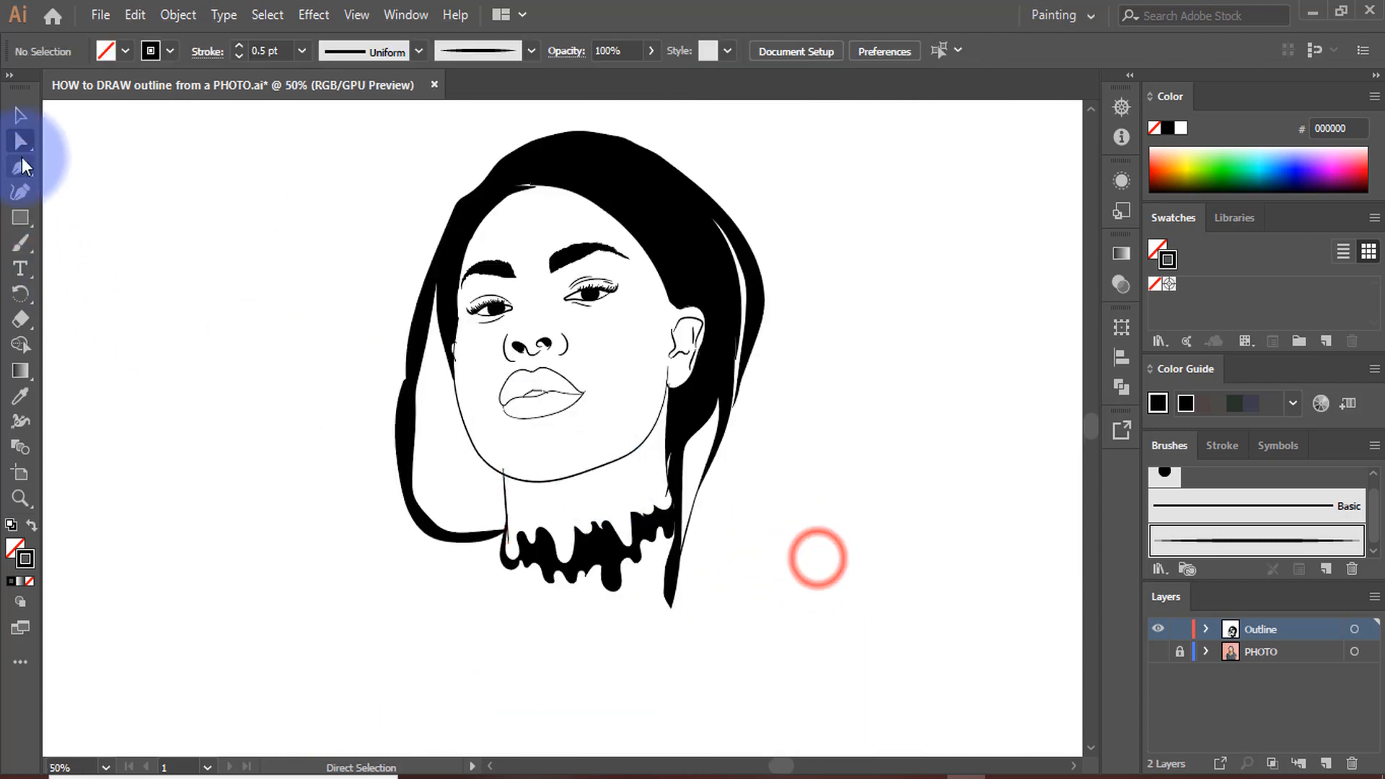
# Try moving the black hair shape away from the face as a separate path, and undo the move
pyautogui.click(20, 115)
pyautogui.scroll(-1, 426, 262)
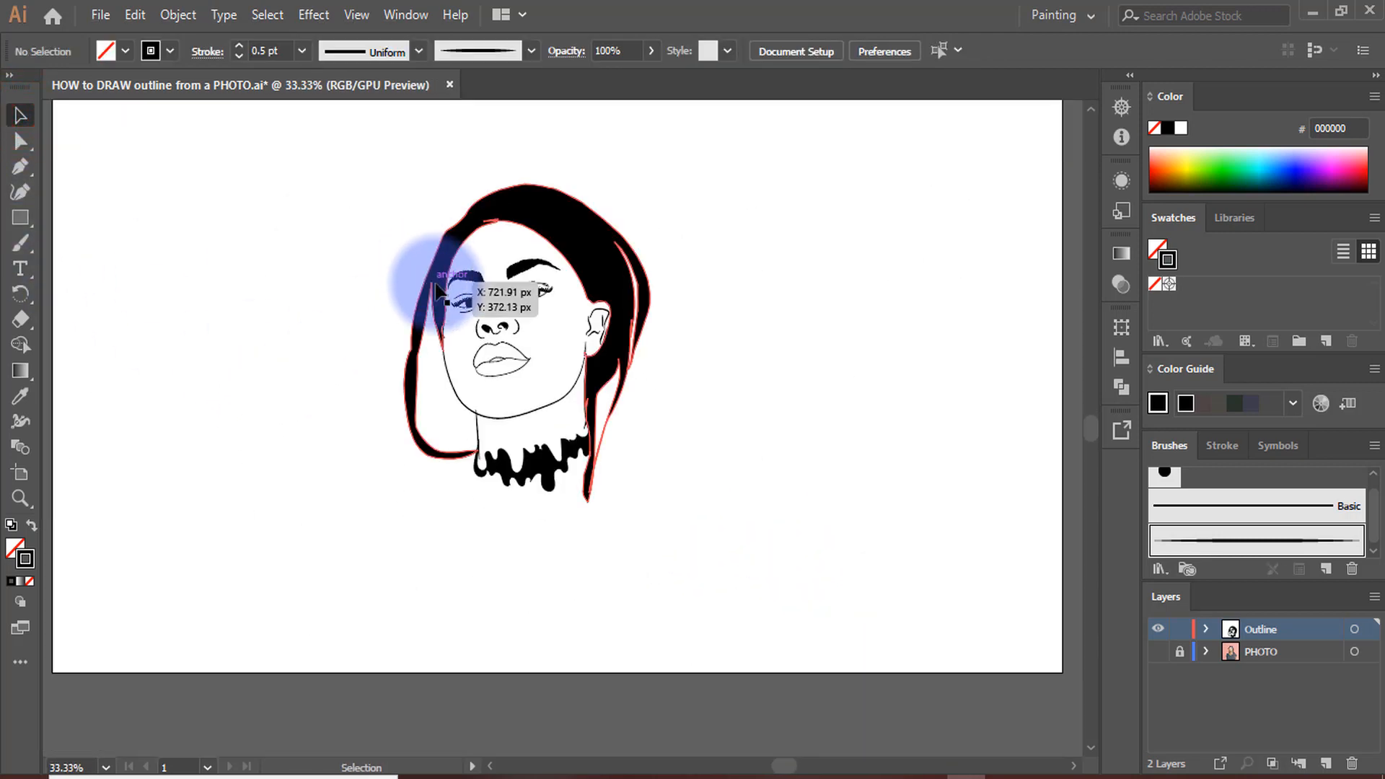
pyautogui.scroll(1, 462, 281)
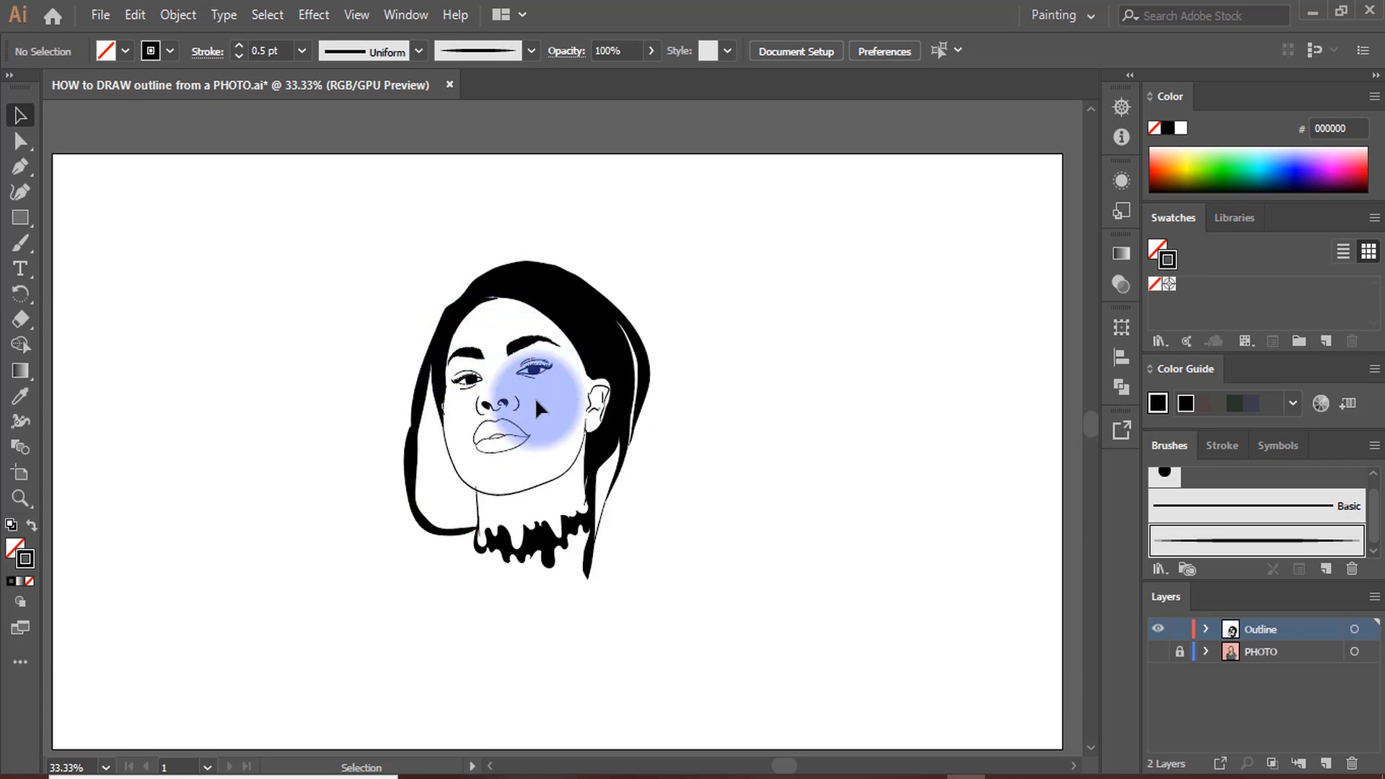
pyautogui.scroll(3, 529, 435)
pyautogui.scroll(-3, 568, 393)
pyautogui.scroll(2, 541, 334)
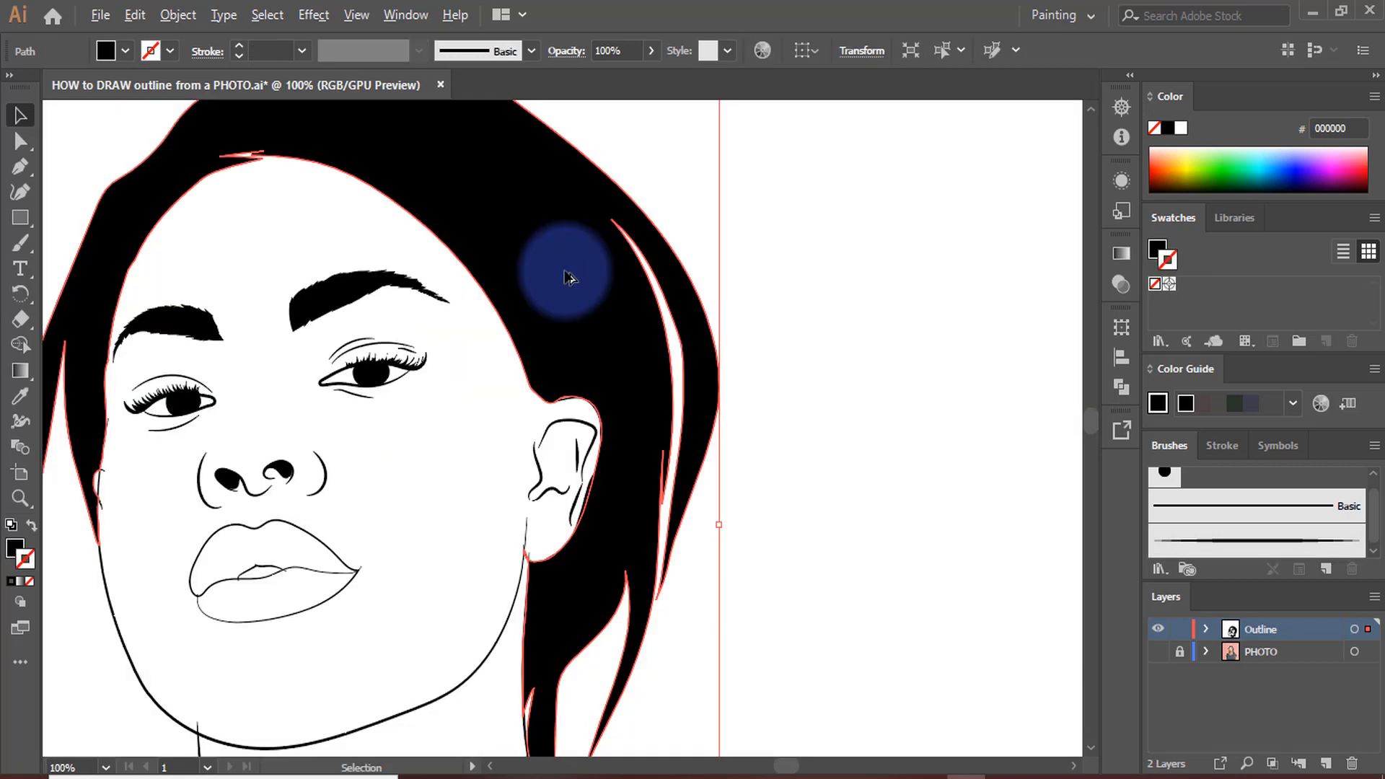
pyautogui.moveTo(547, 296); pyautogui.dragTo(667, 247)
pyautogui.scroll(-1, 667, 247)
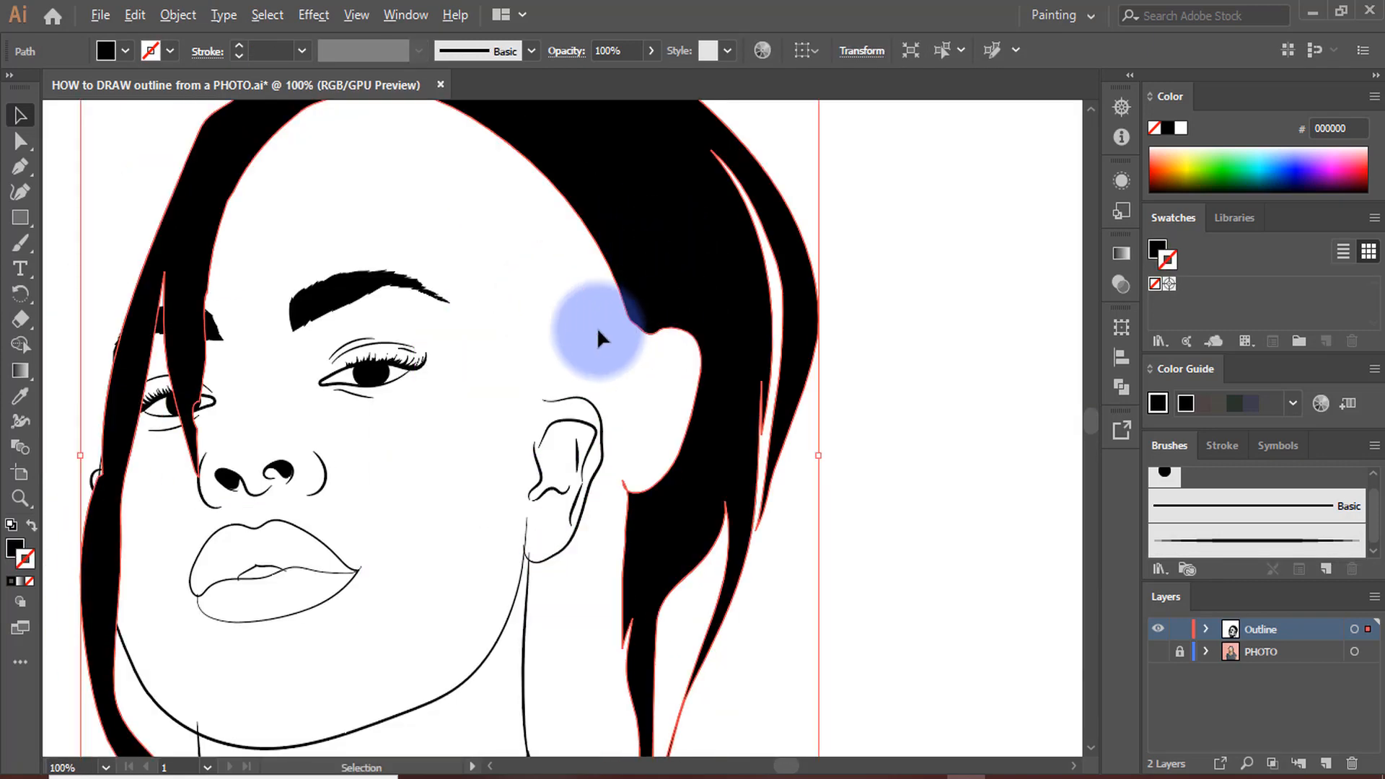
pyautogui.scroll(-3, 595, 326)
pyautogui.scroll(2, 634, 311)
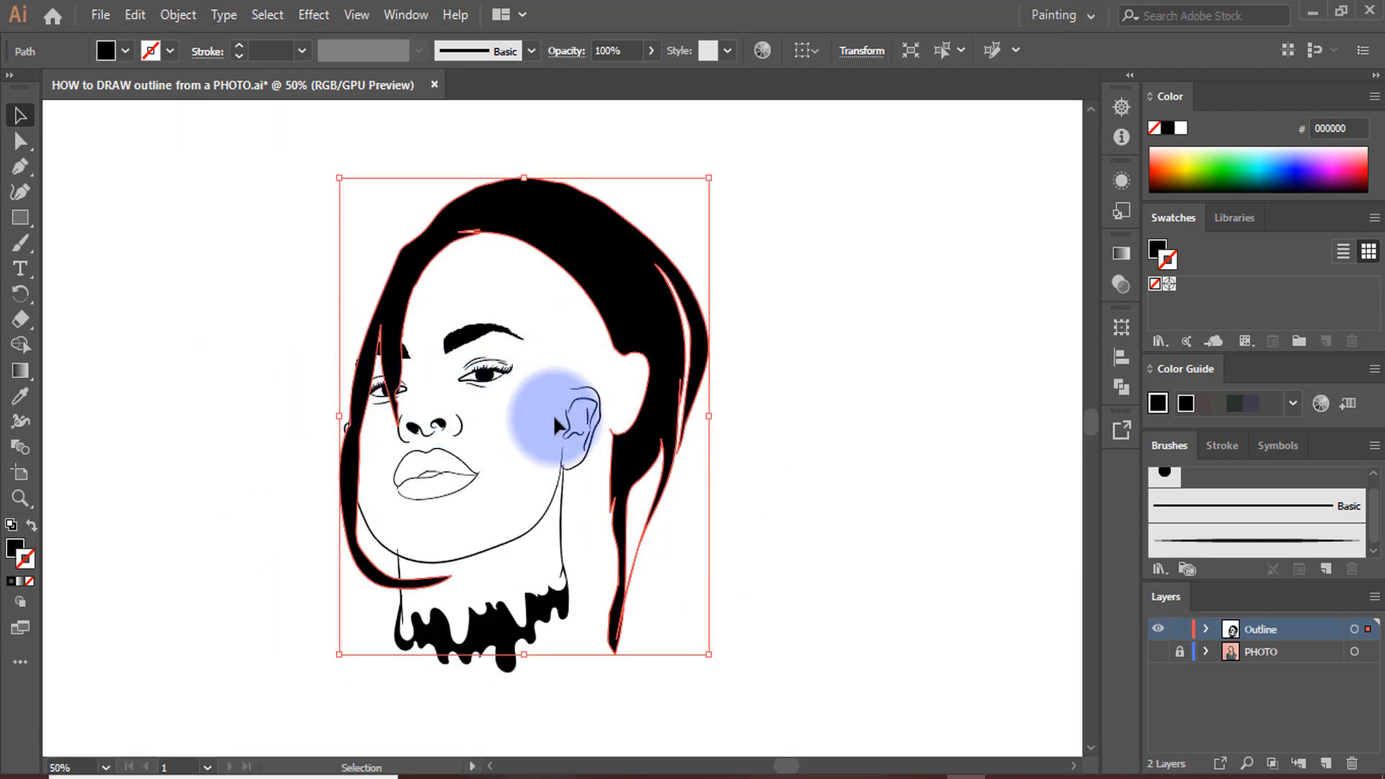
pyautogui.hotkey('ctrl', 'z')
pyautogui.click(748, 391)
# Select the whole portrait outline and expand its appearance
pyautogui.scroll(-1, 531, 231)
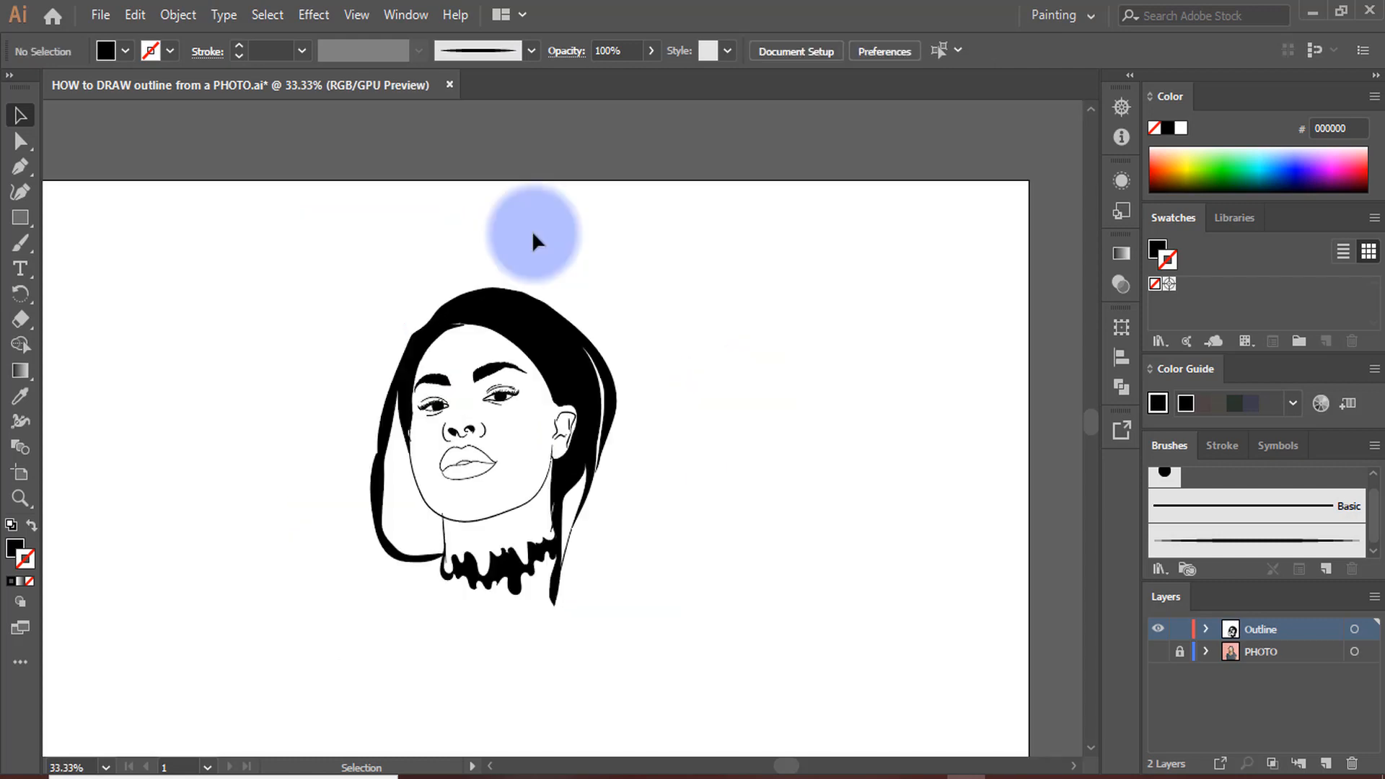
pyautogui.scroll(-2, 527, 229)
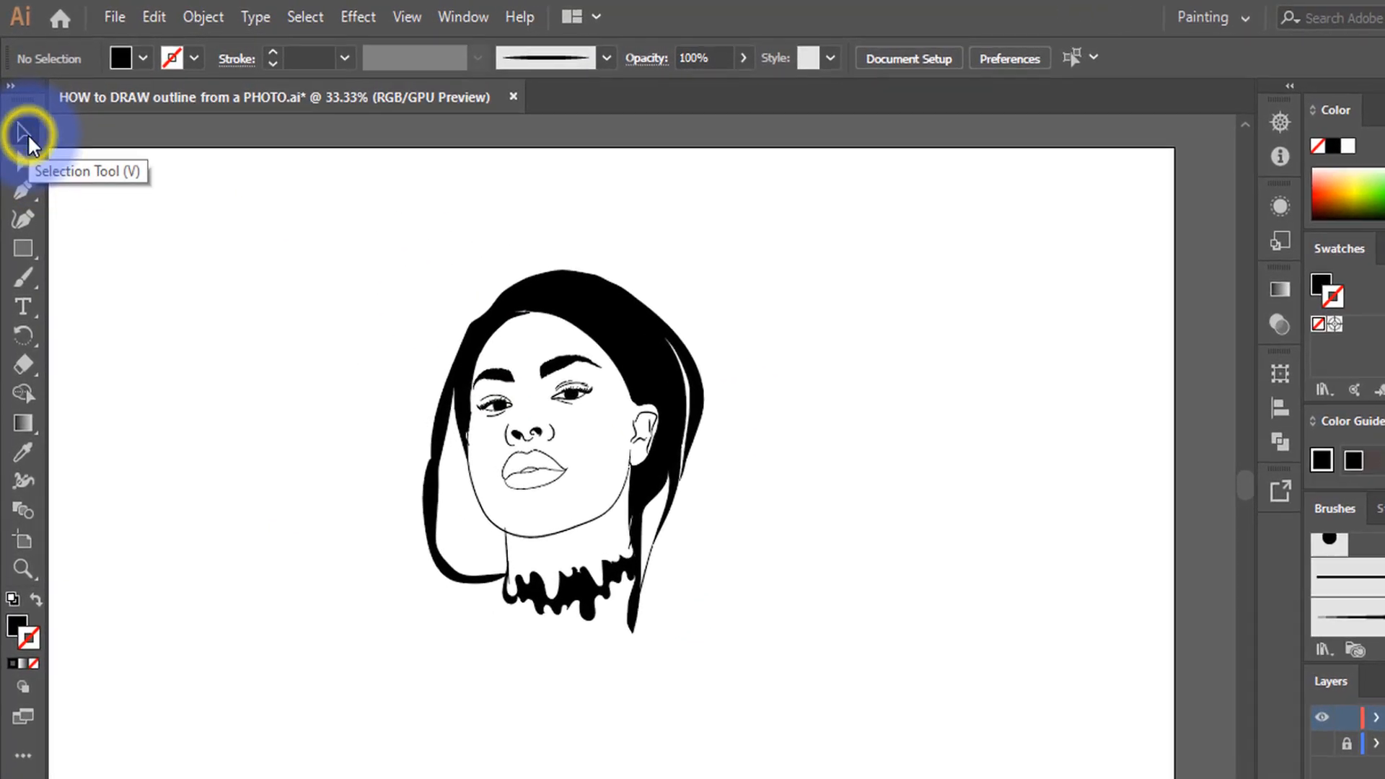
pyautogui.click(26, 120)
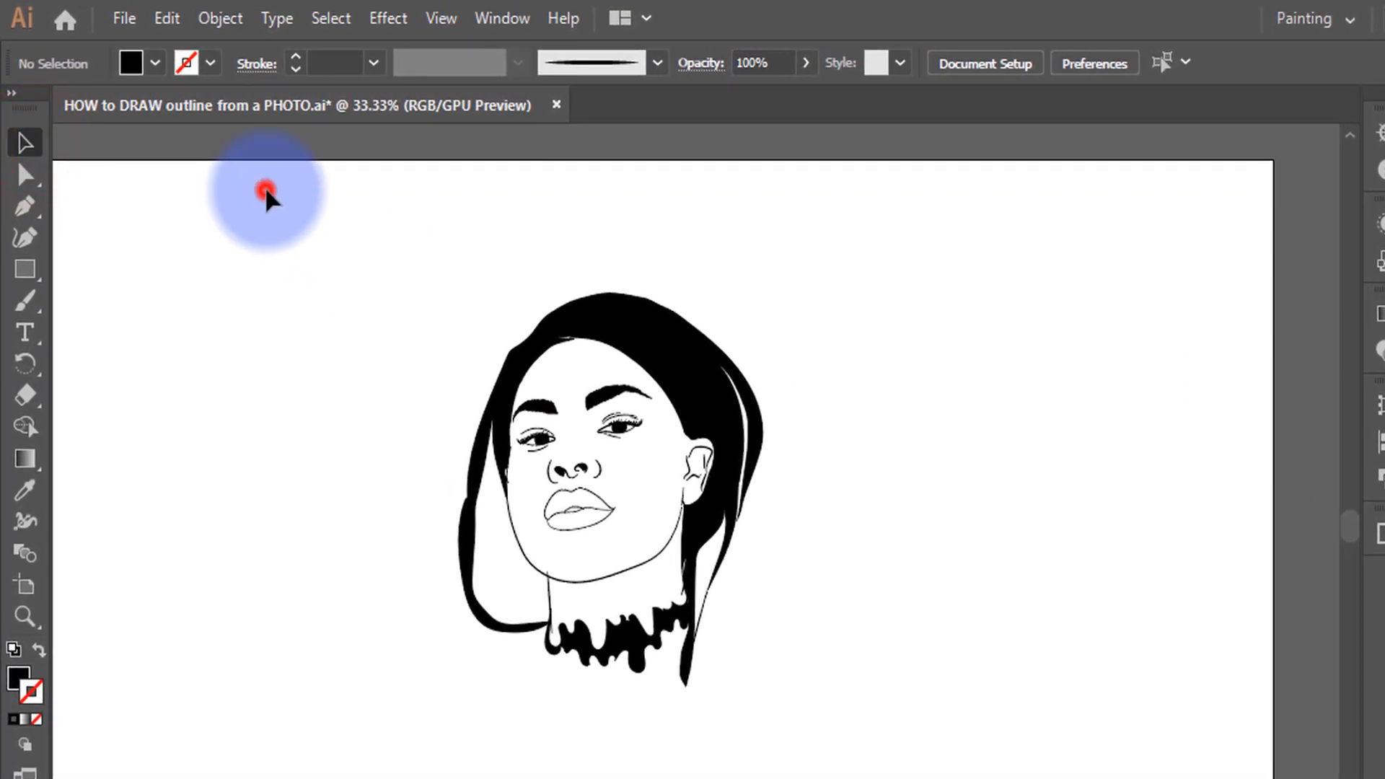
pyautogui.moveTo(266, 192); pyautogui.dragTo(1017, 761)
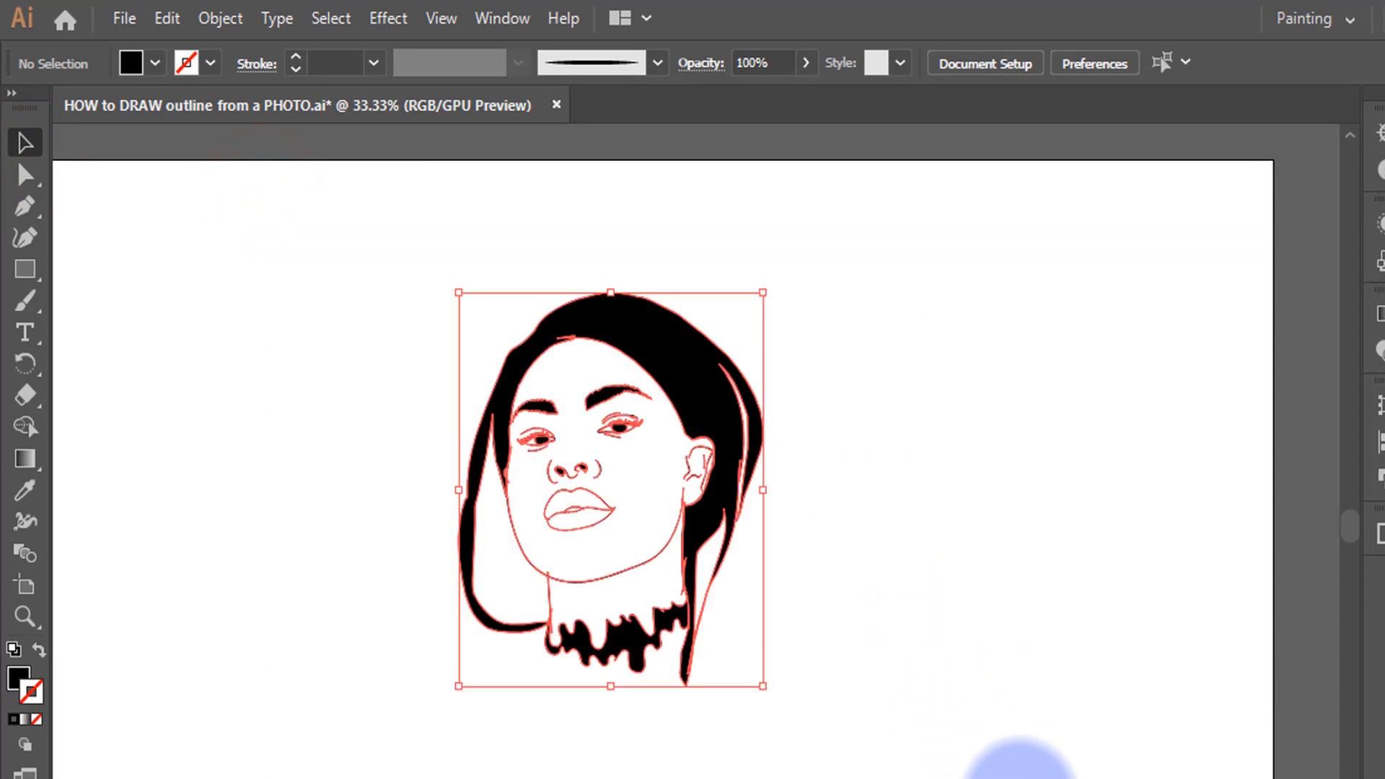
pyautogui.click(231, 19)
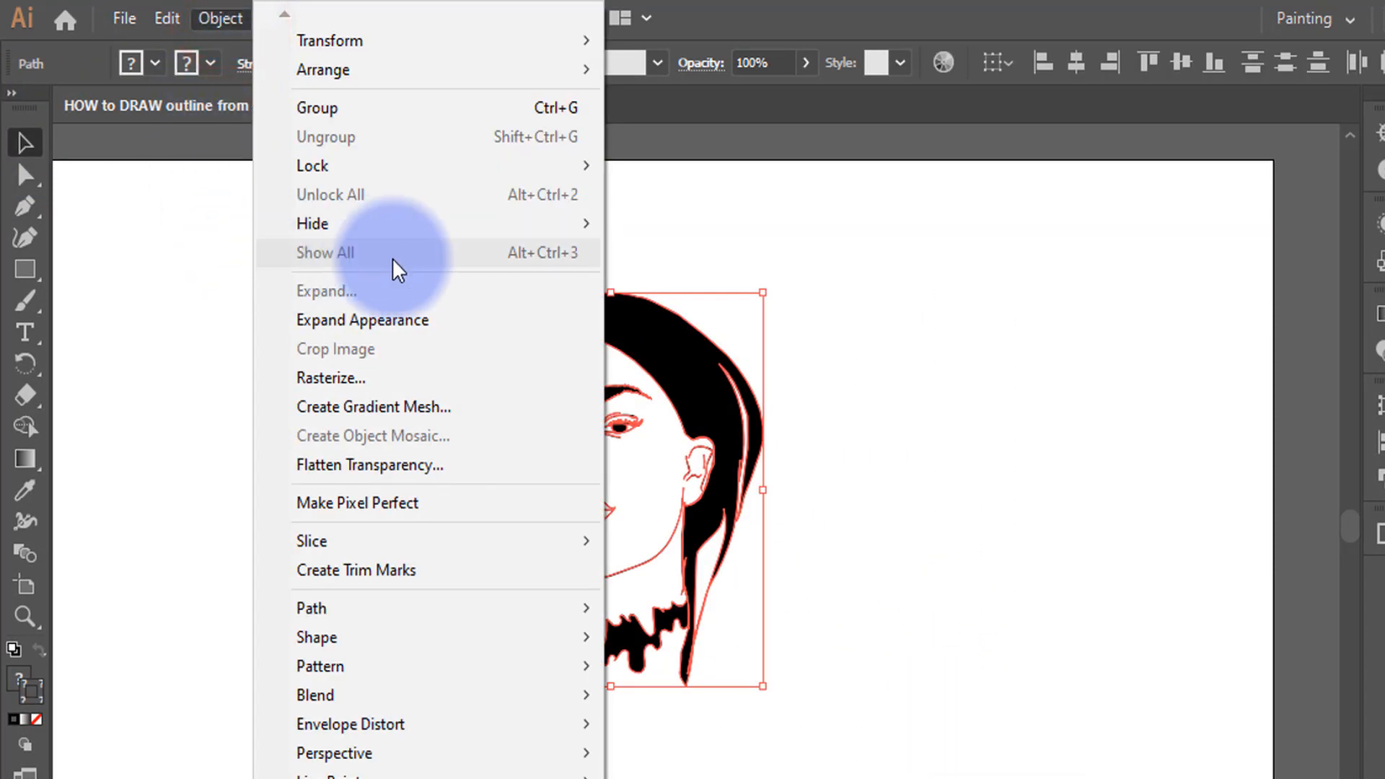
pyautogui.click(408, 326)
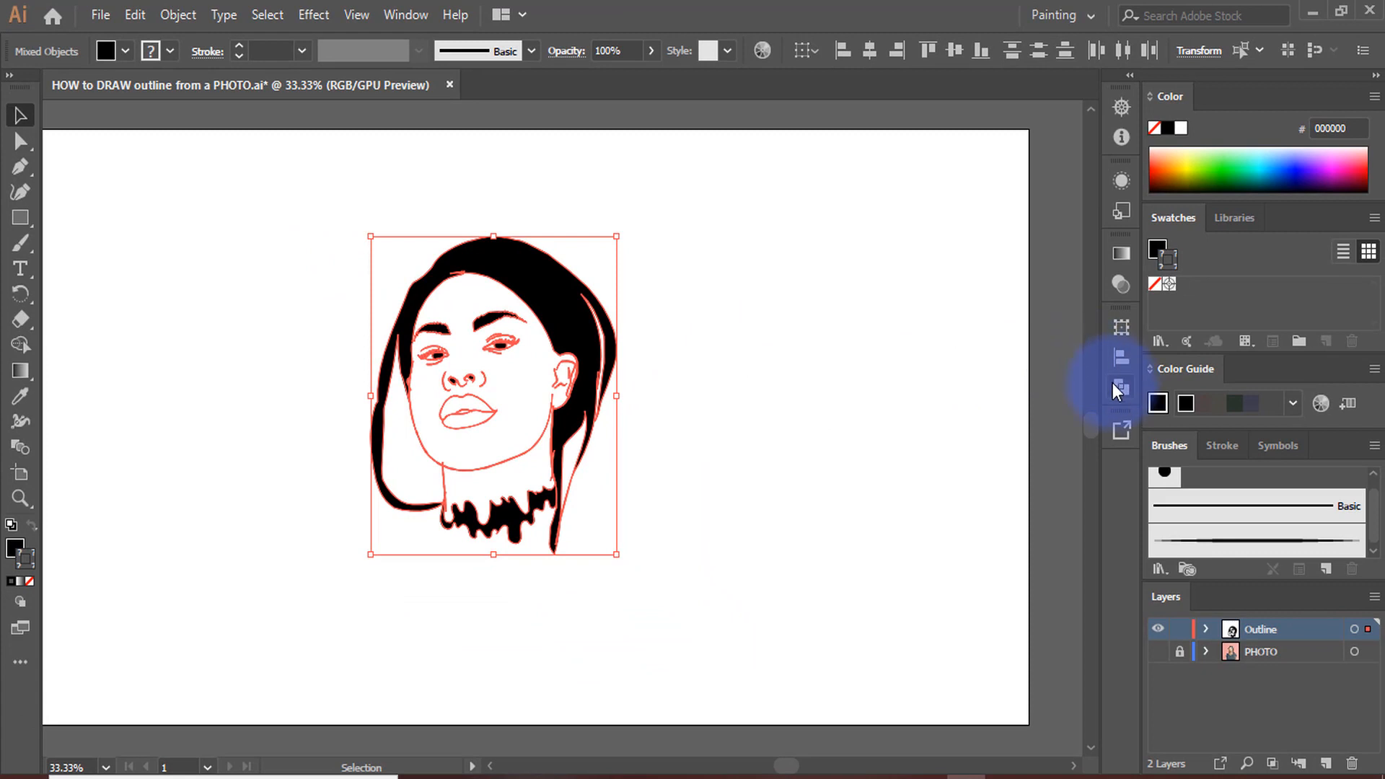
# Merge all the selected outline shapes with the Pathfinder Merge operation
pyautogui.click(1118, 390)
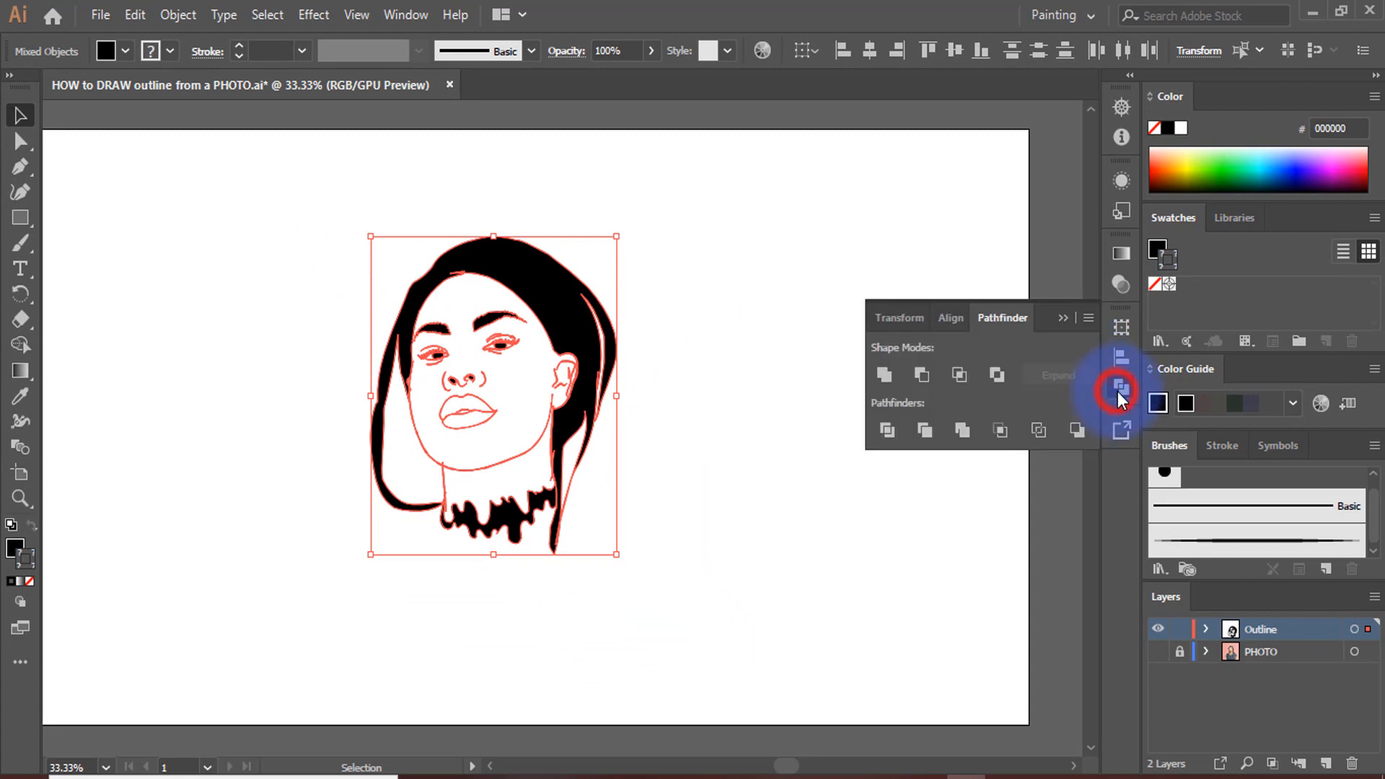
pyautogui.click(963, 431)
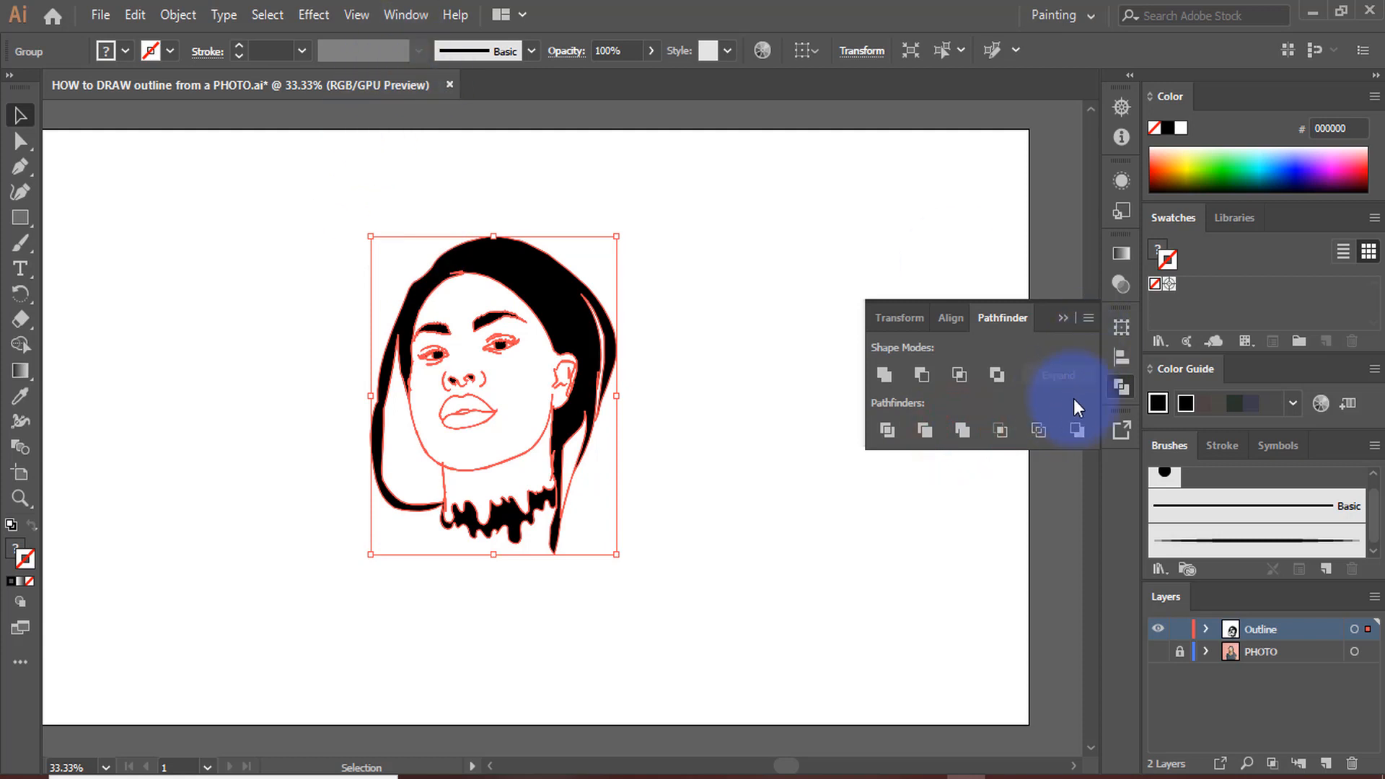
pyautogui.click(1121, 393)
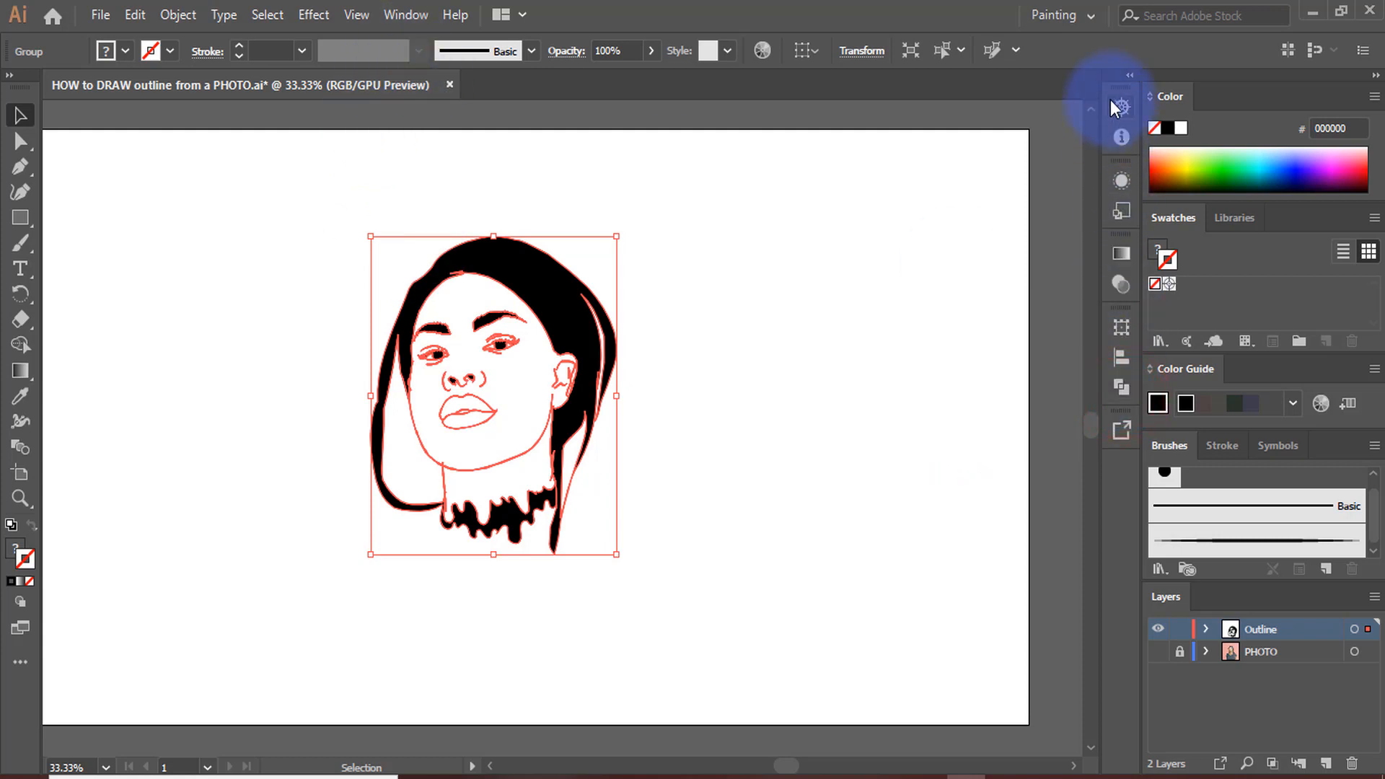
pyautogui.click(402, 16)
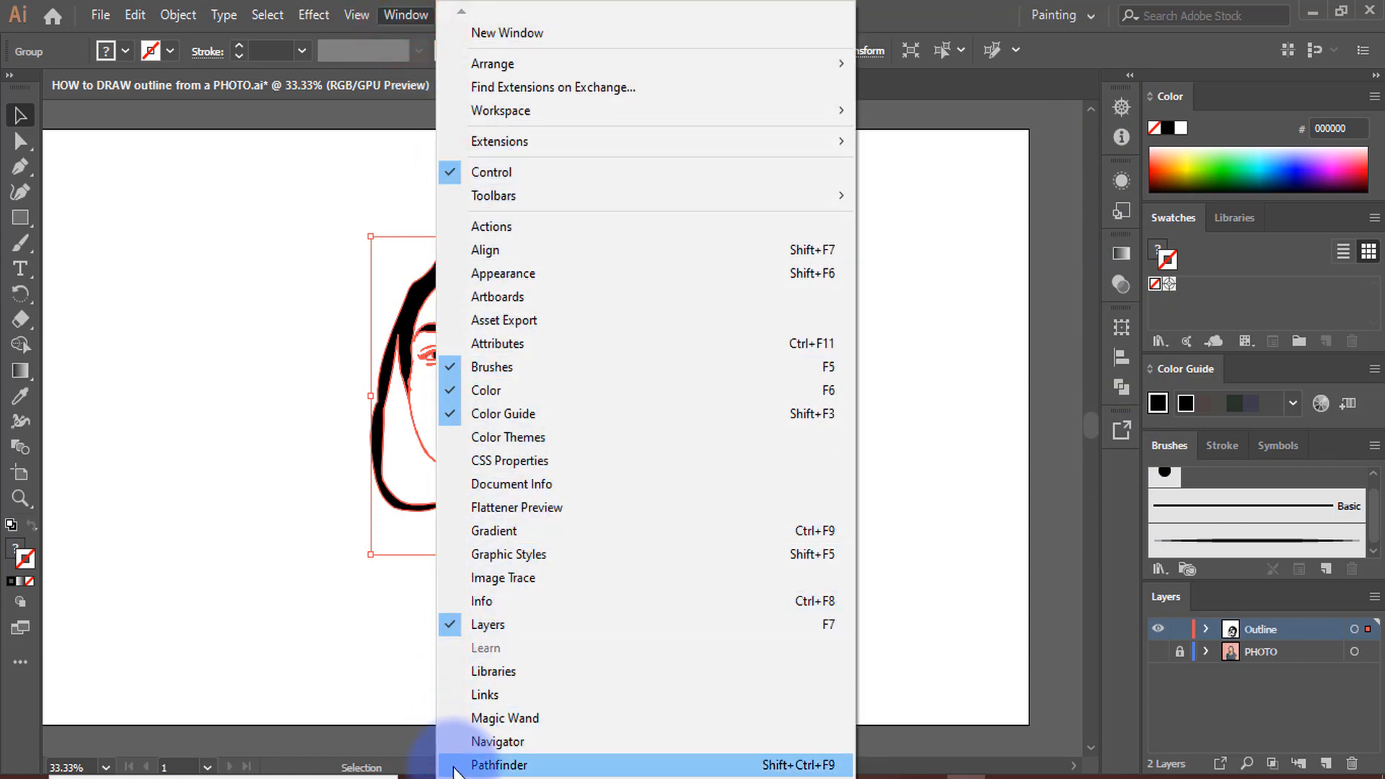
pyautogui.scroll(-3, 455, 768)
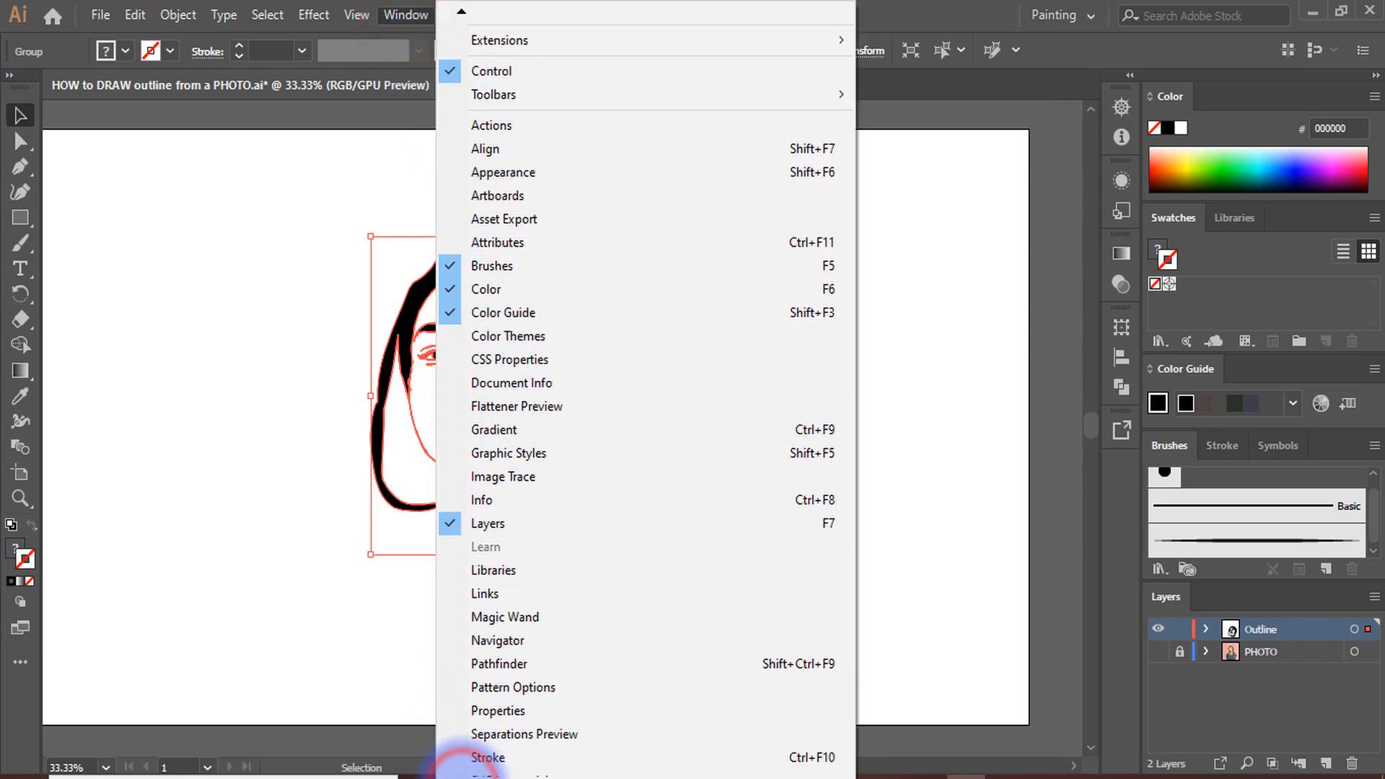
pyautogui.scroll(-5, 460, 767)
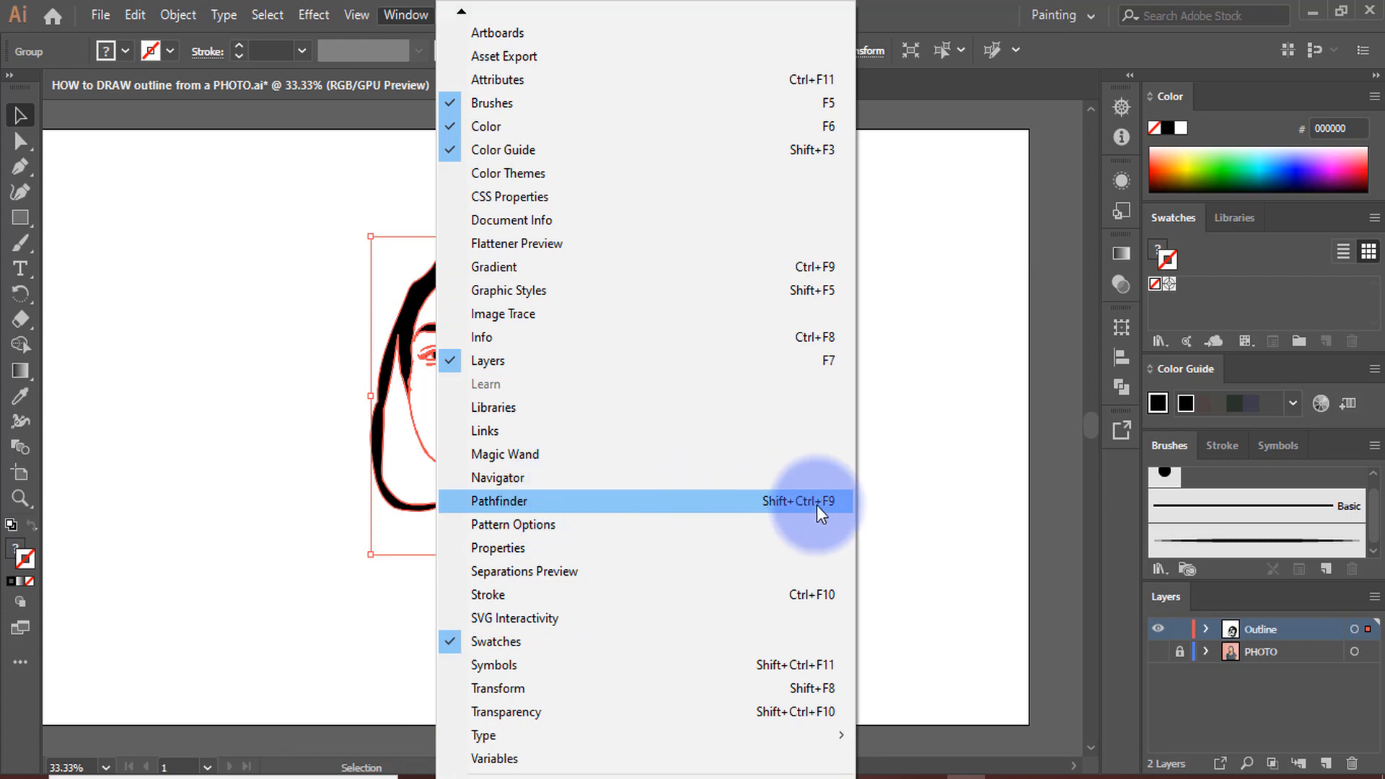
pyautogui.click(816, 501)
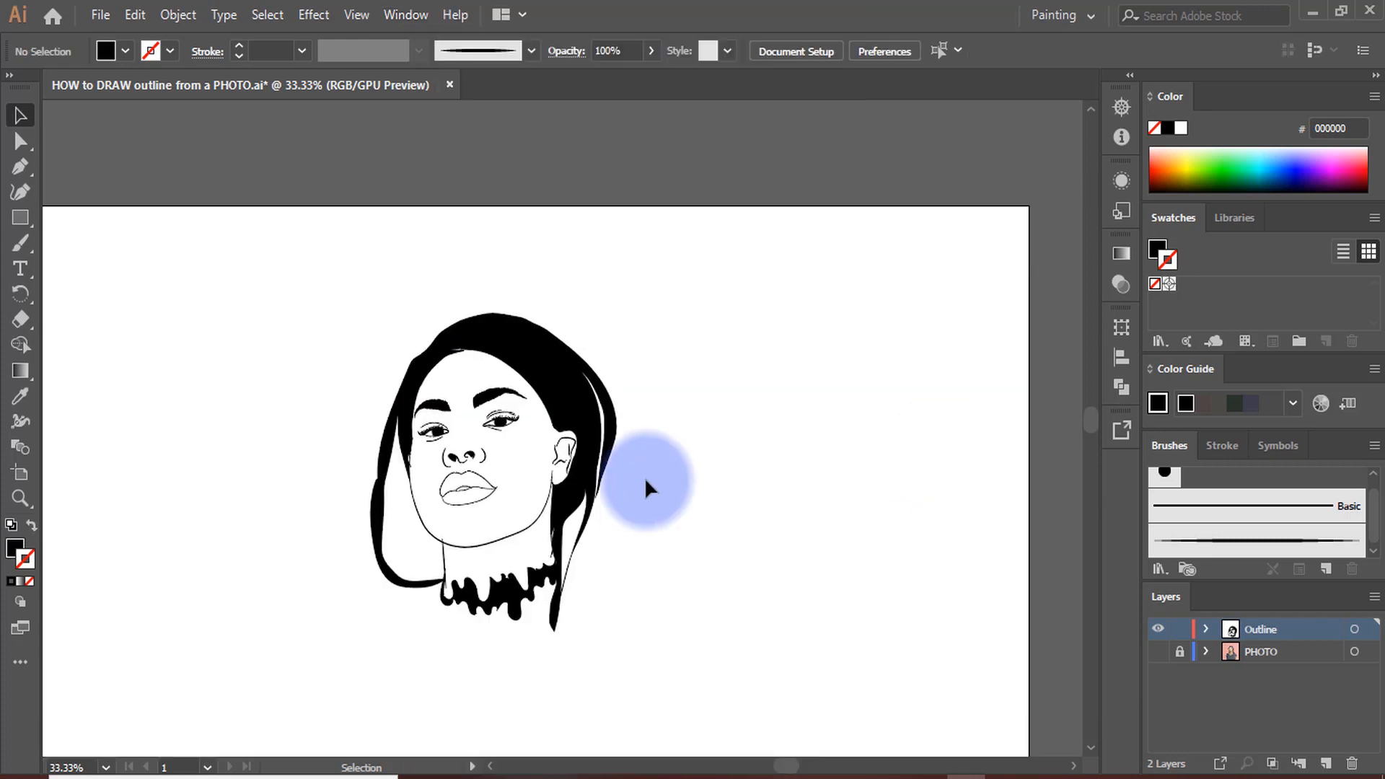
# Try moving the merged portrait as one group, undo the move and deselect the artwork
pyautogui.moveTo(552, 409); pyautogui.dragTo(636, 409)
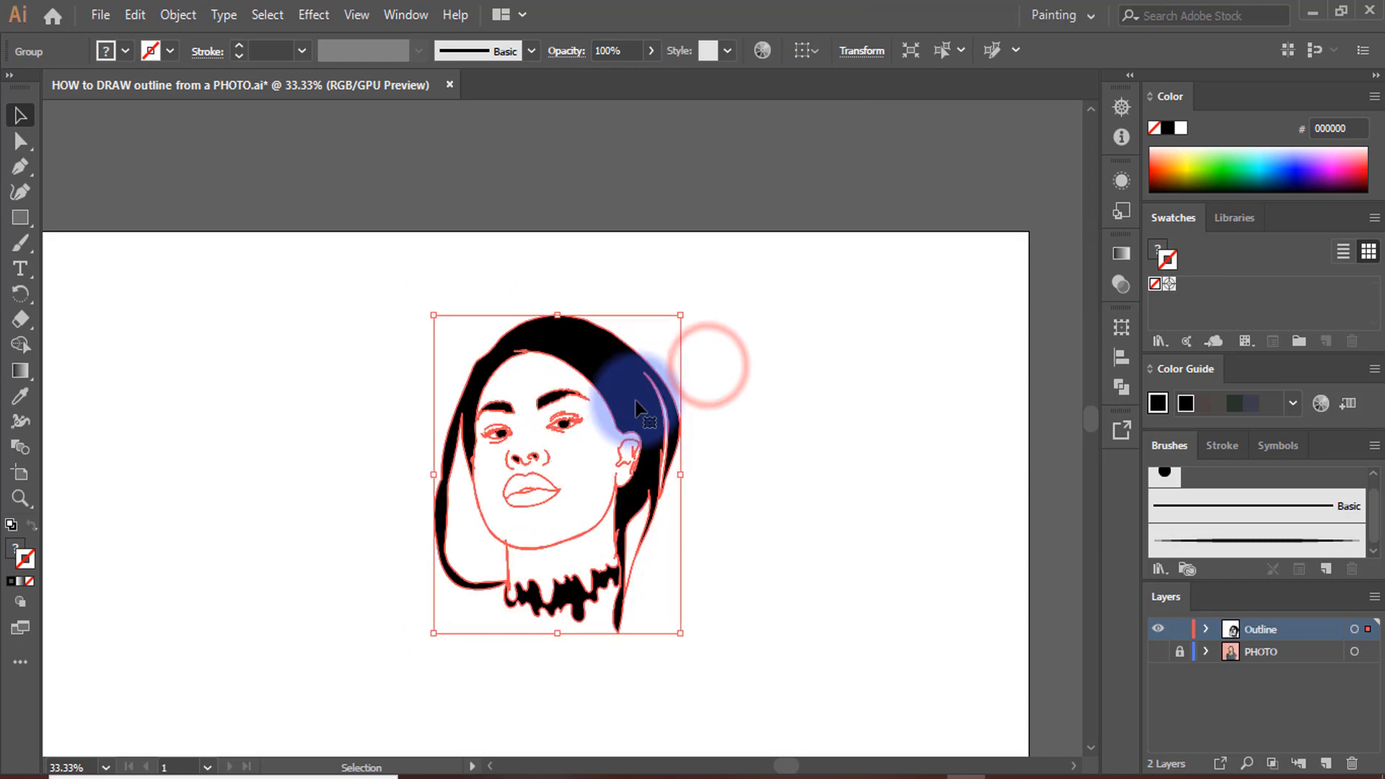
pyautogui.hotkey('ctrl', 'z')
pyautogui.hotkey('ctrl', 'z')
pyautogui.scroll(-6, 645, 417)
pyautogui.scroll(4, 645, 416)
pyautogui.scroll(1, 533, 409)
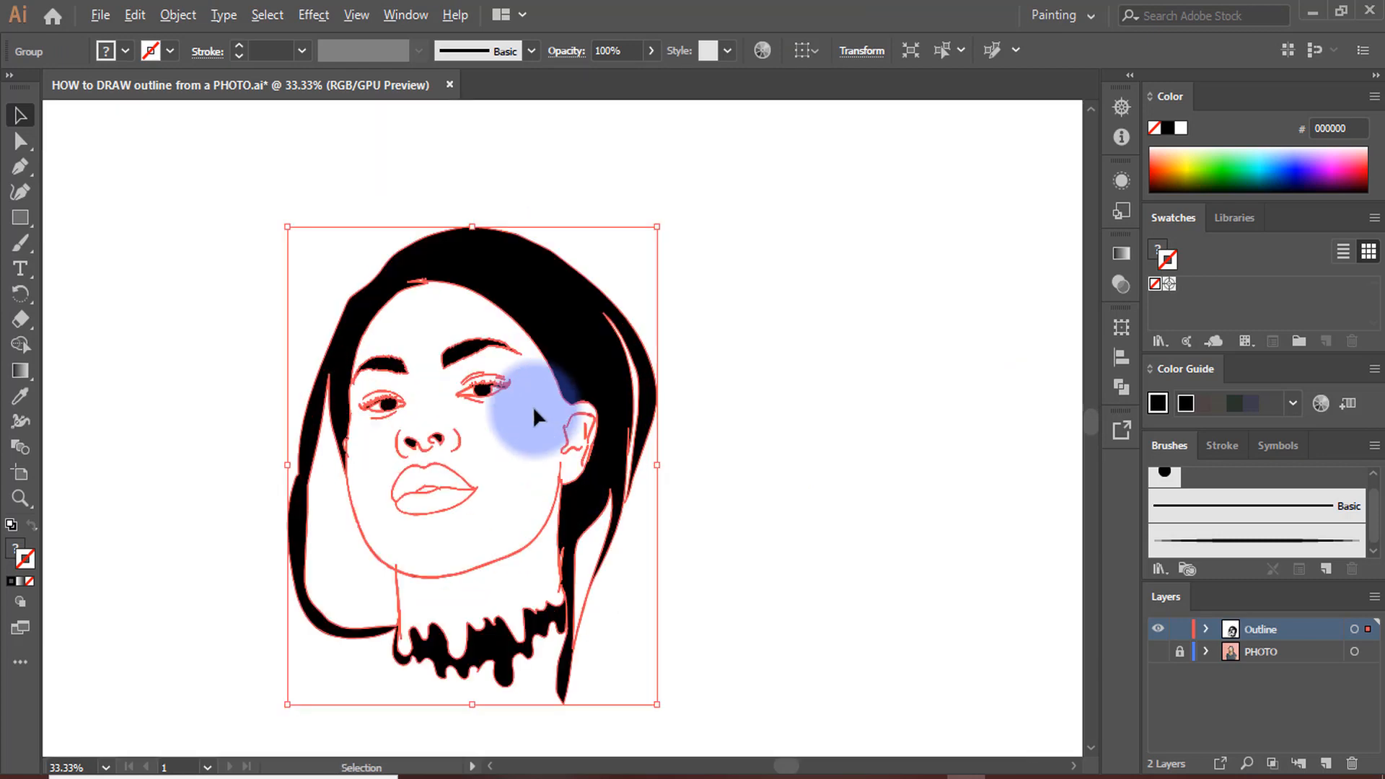
pyautogui.scroll(3, 532, 405)
pyautogui.scroll(-3, 612, 409)
pyautogui.click(805, 371)
pyautogui.scroll(1, 654, 404)
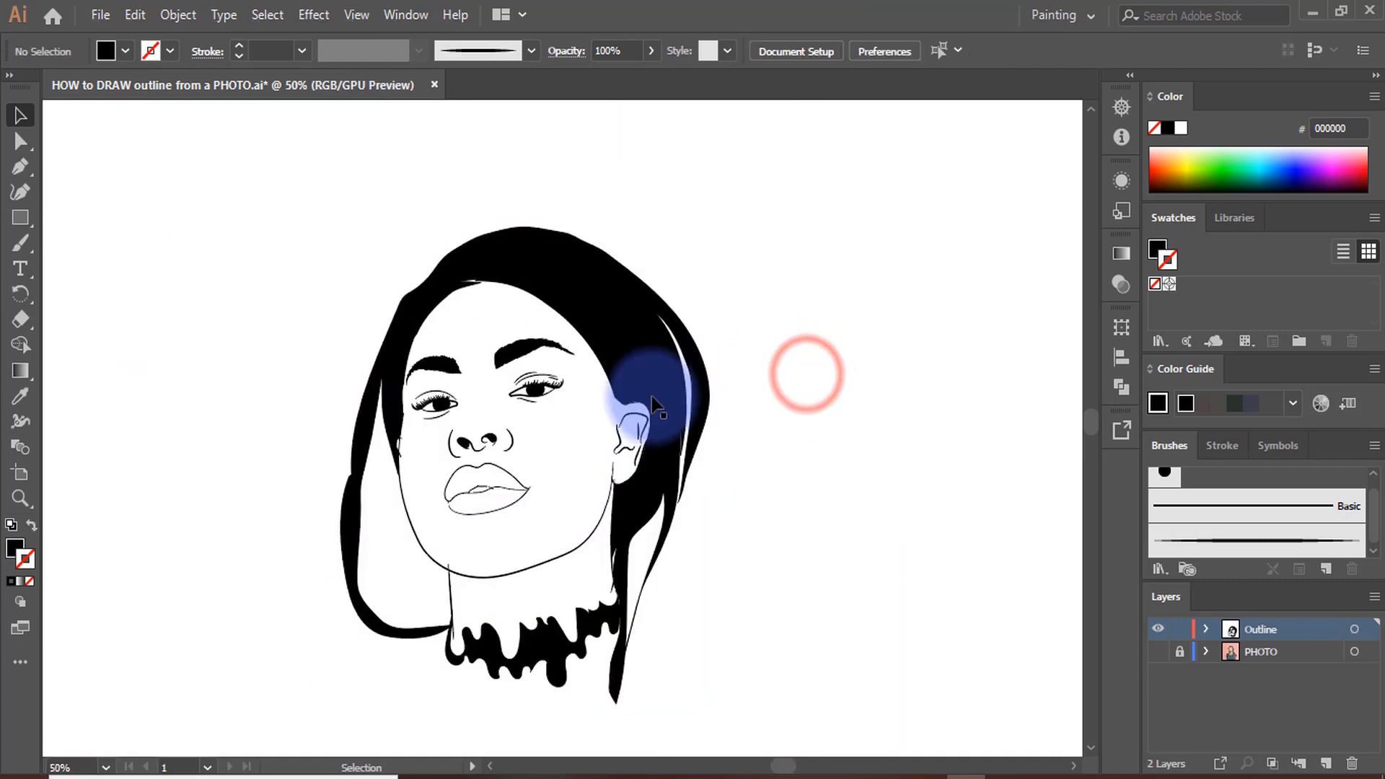
pyautogui.scroll(-1, 654, 404)
pyautogui.scroll(1, 731, 504)
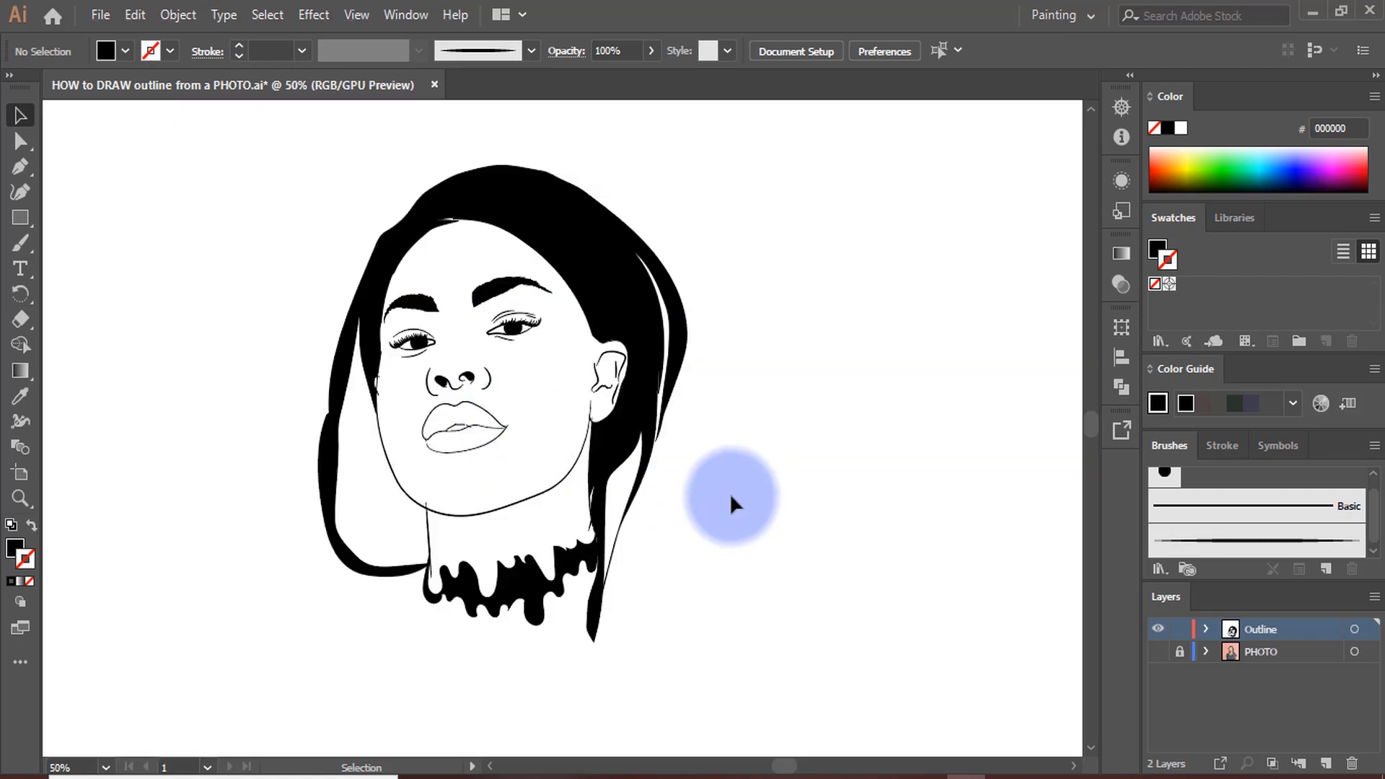
pyautogui.scroll(-1, 730, 492)
pyautogui.scroll(1, 703, 522)
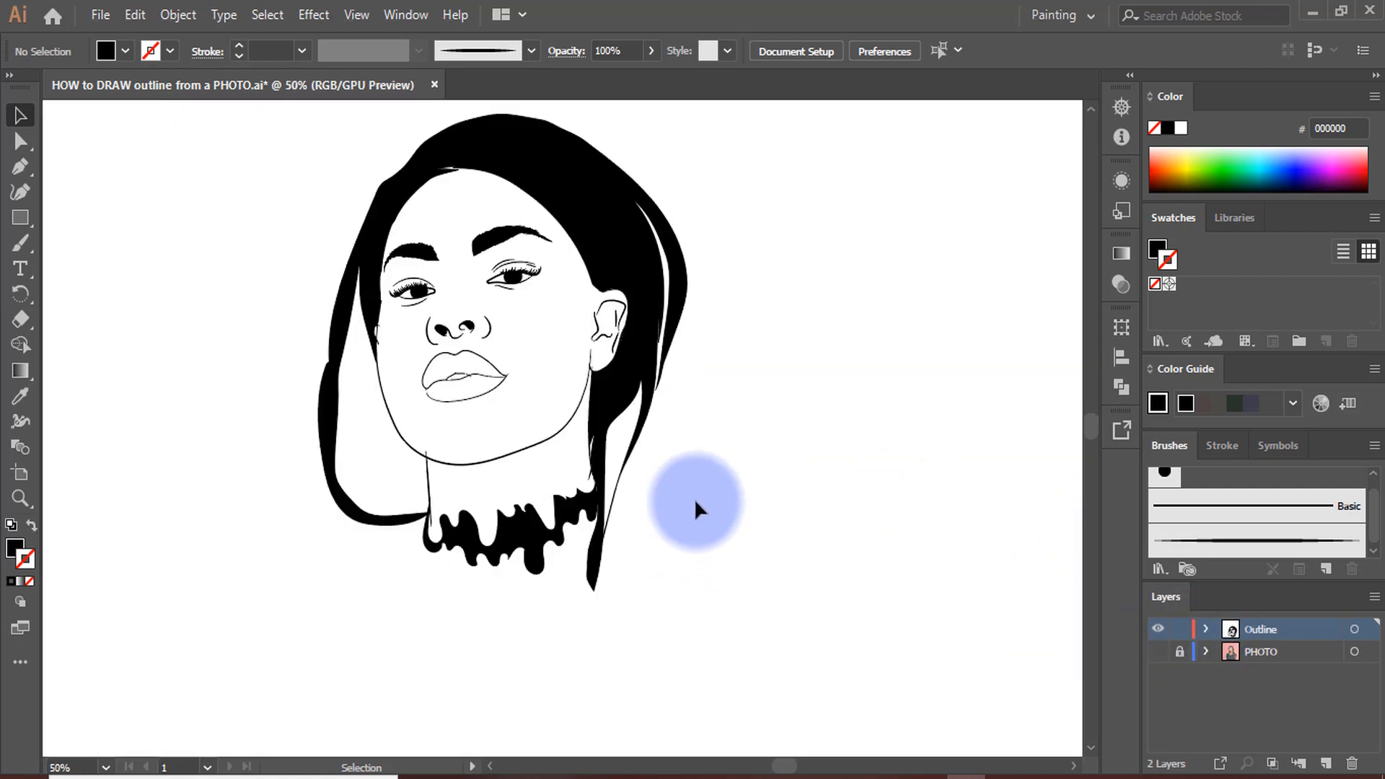
# Duplicate the Outline layer containing the merged portrait
pyautogui.scroll(-1, 815, 548)
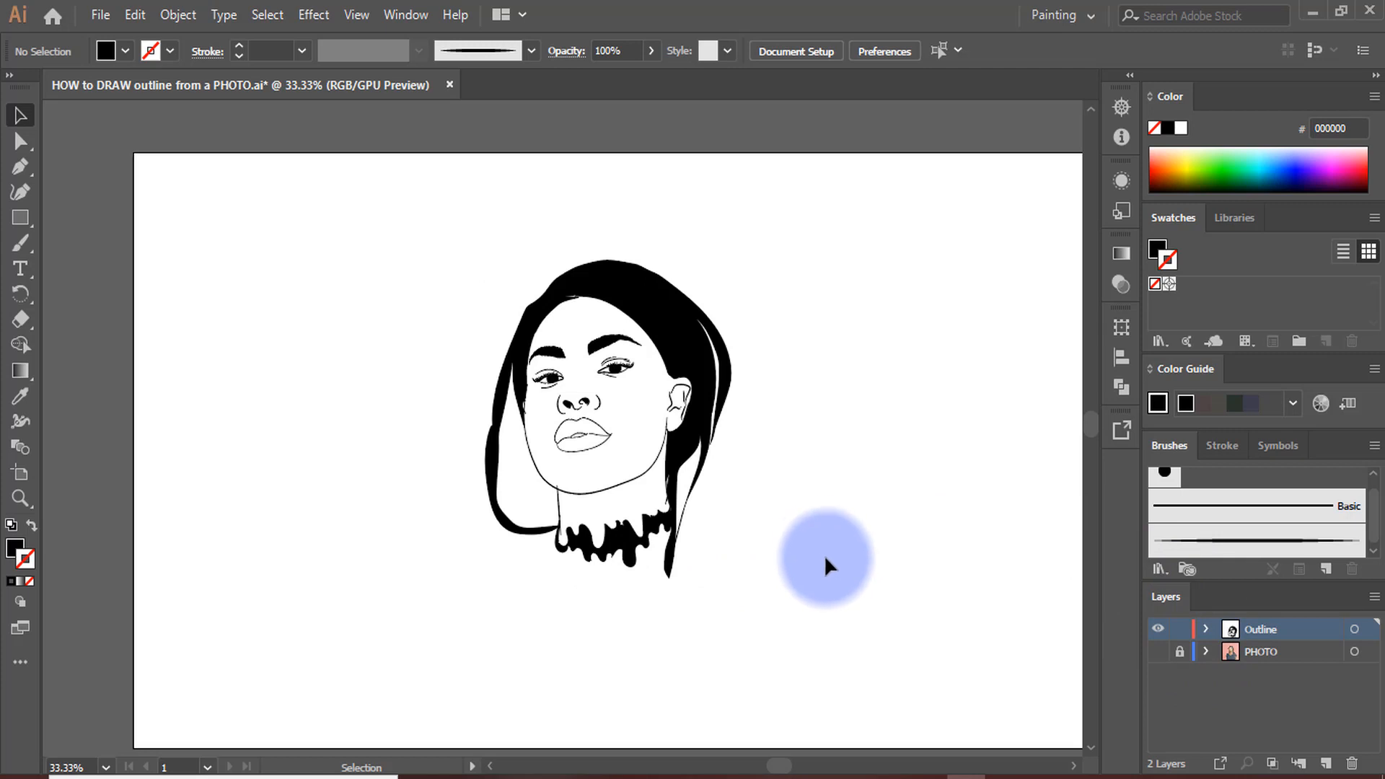
pyautogui.scroll(1, 963, 604)
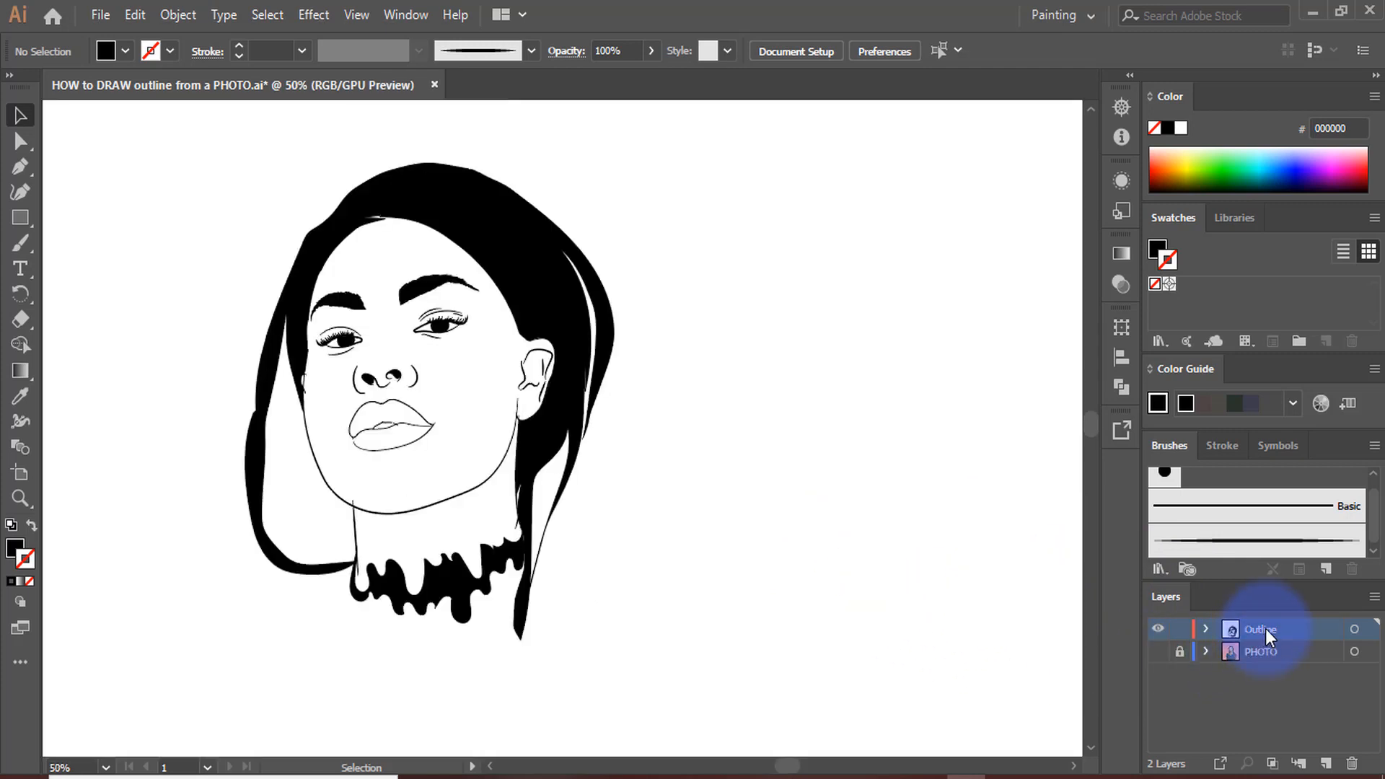
pyautogui.moveTo(1265, 626); pyautogui.dragTo(1329, 762)
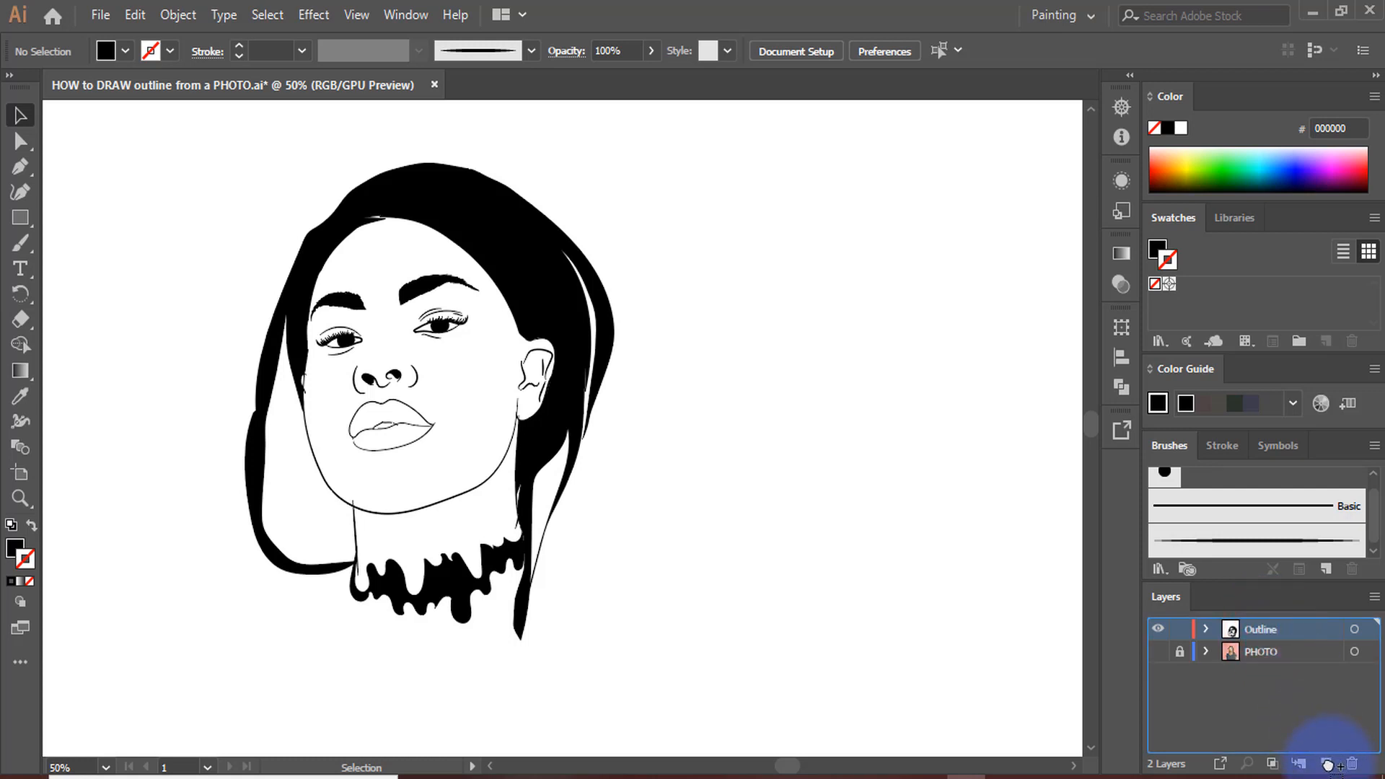
pyautogui.moveTo(1329, 762); pyautogui.dragTo(1329, 762)
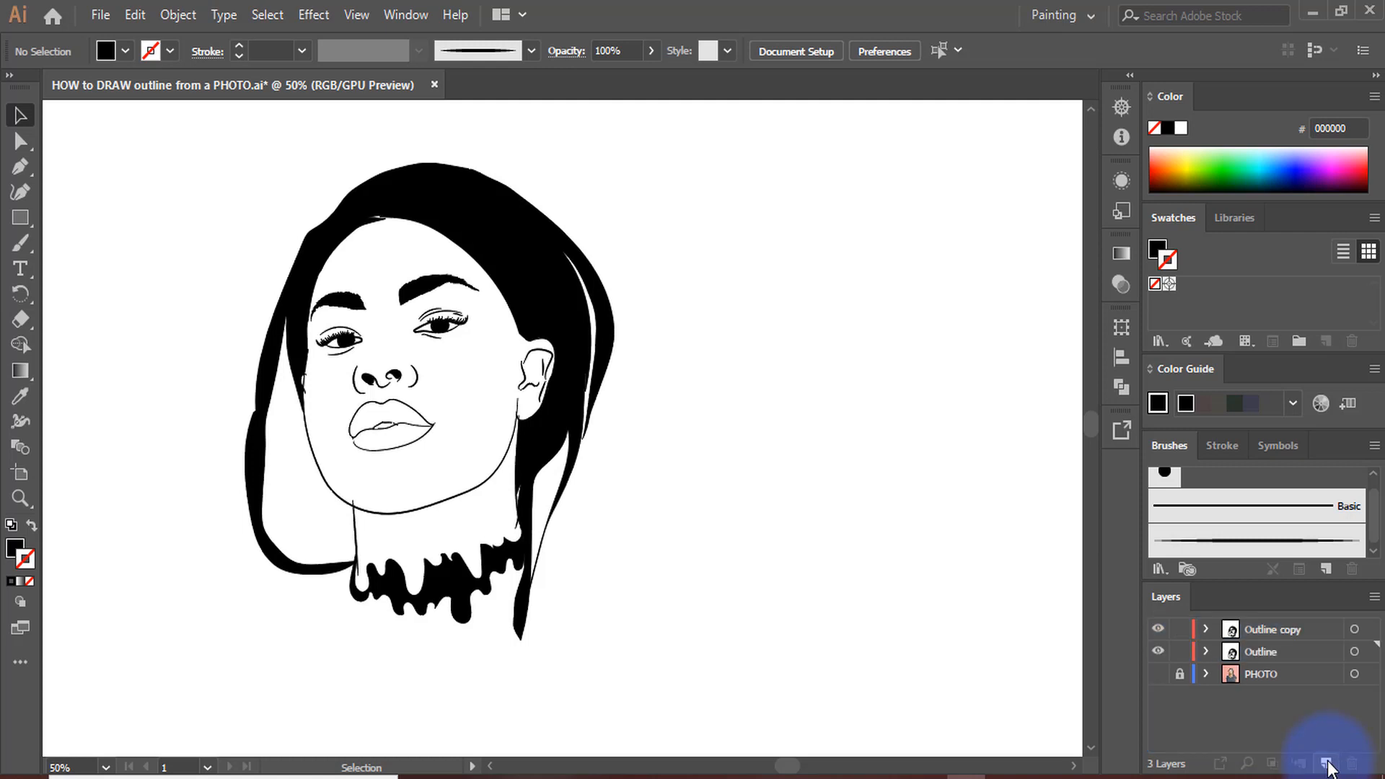
# Lock the Outline copy layer and make the original Outline layer active
pyautogui.click(1270, 630)
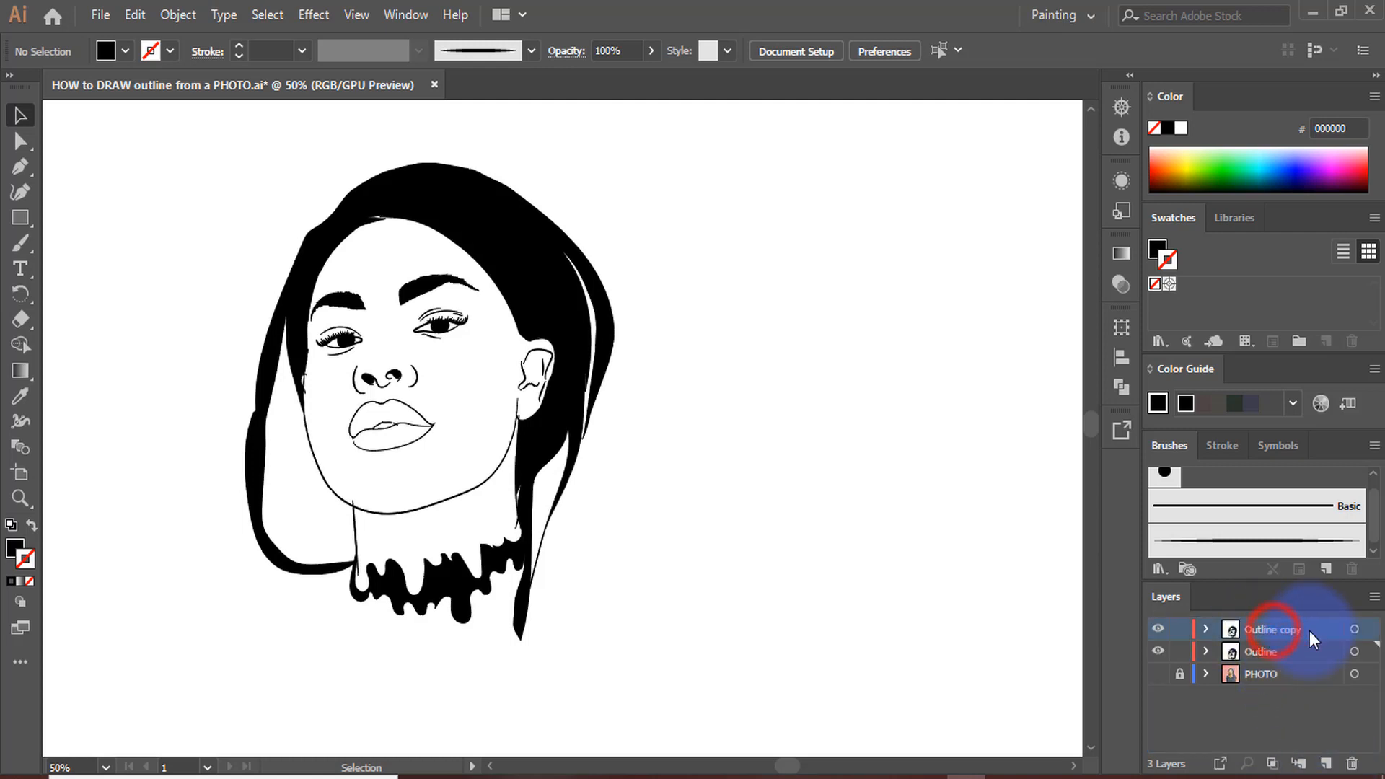
pyautogui.click(1180, 631)
pyautogui.click(1263, 650)
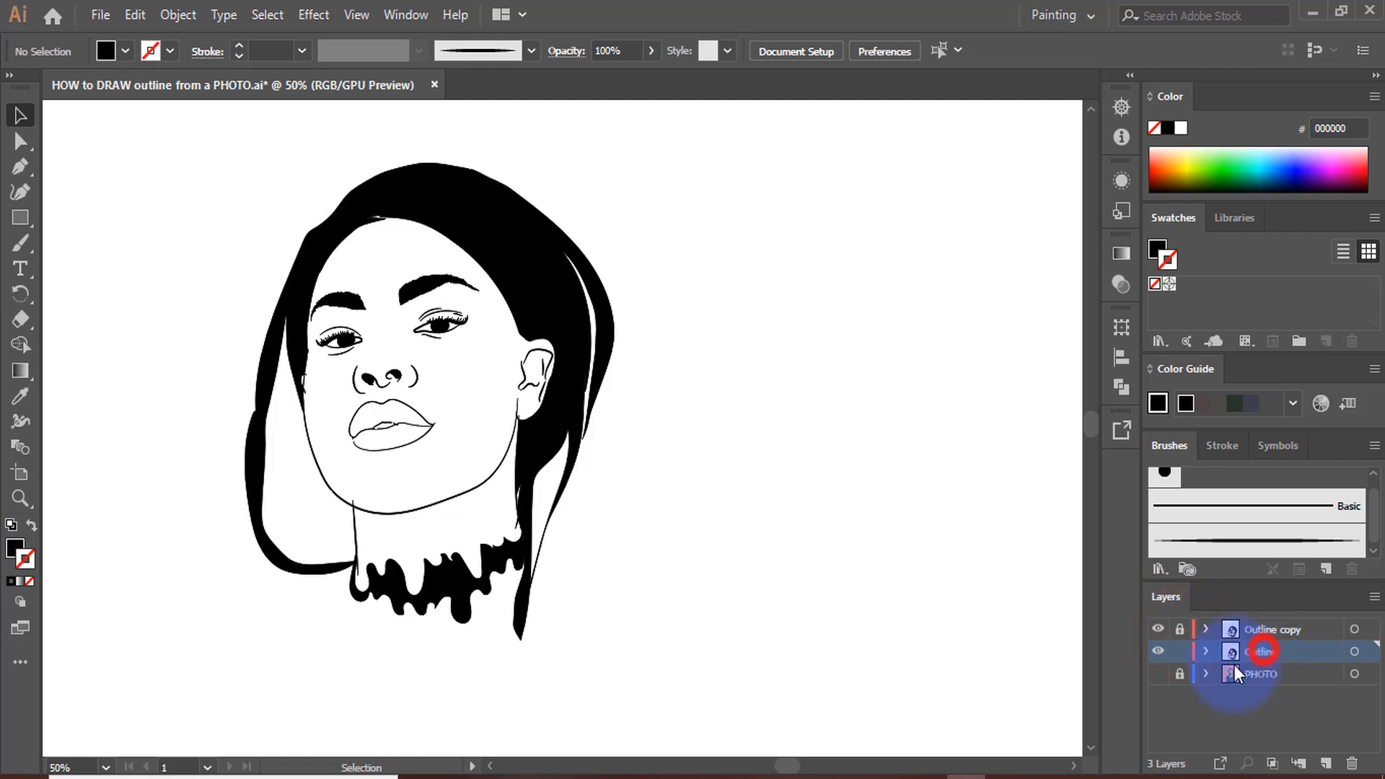
pyautogui.scroll(-1, 659, 398)
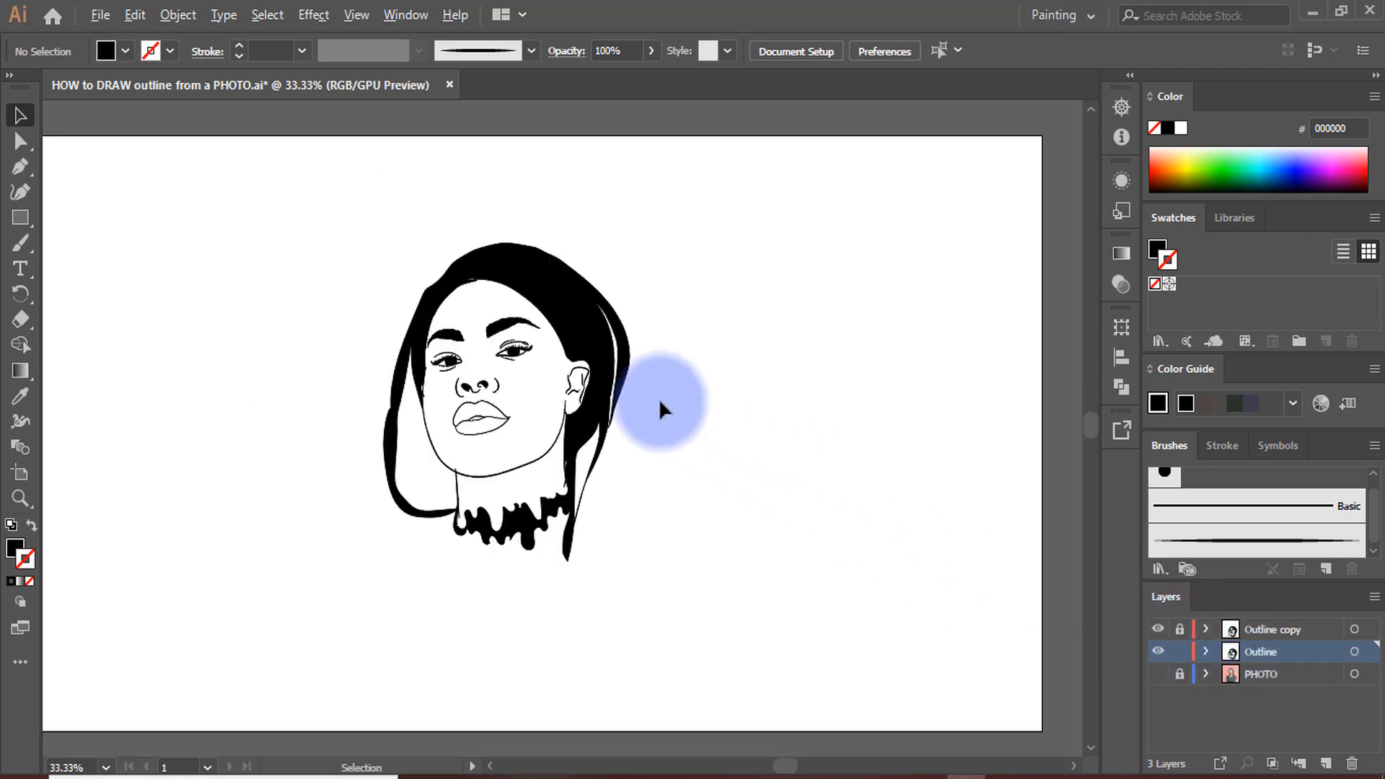
pyautogui.scroll(2, 536, 361)
pyautogui.scroll(-3, 490, 368)
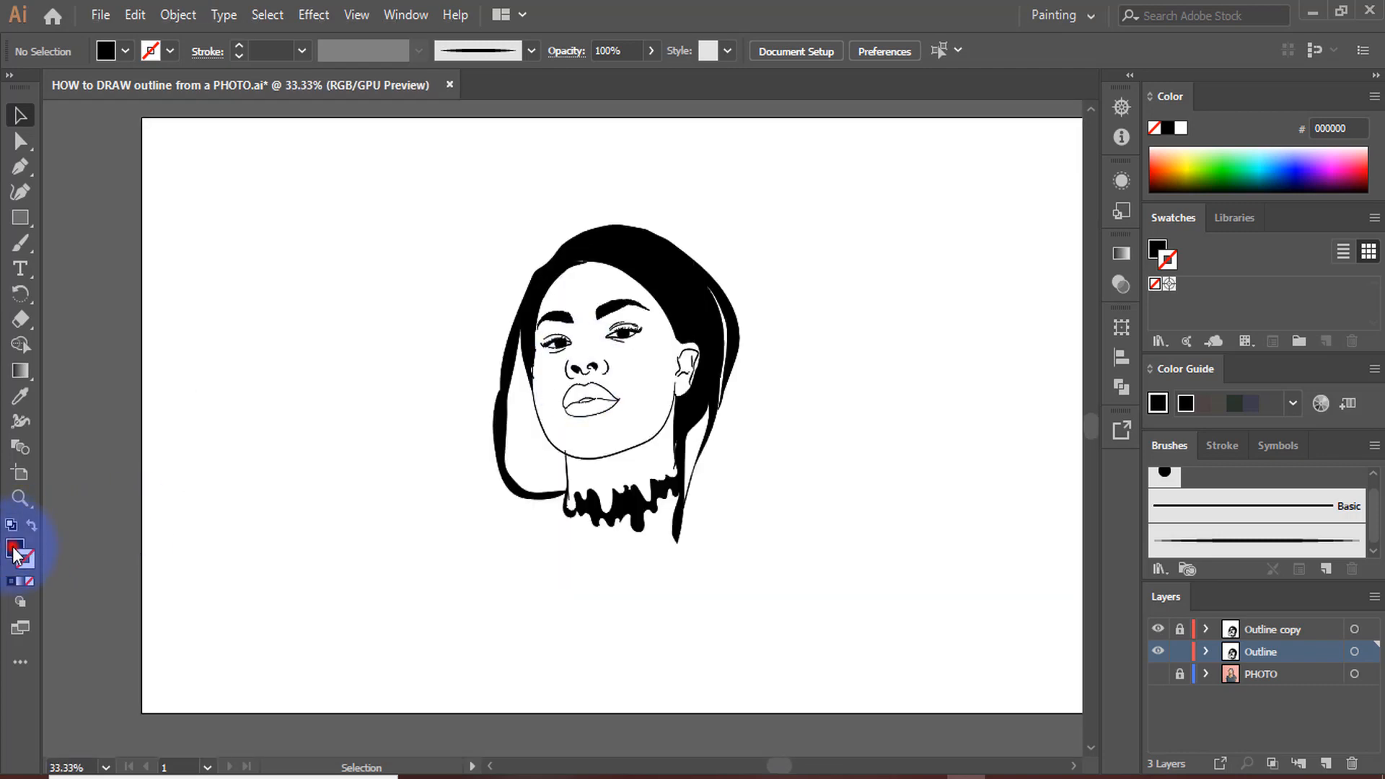
pyautogui.click(13, 546)
pyautogui.scroll(3, 671, 269)
pyautogui.scroll(-3, 672, 274)
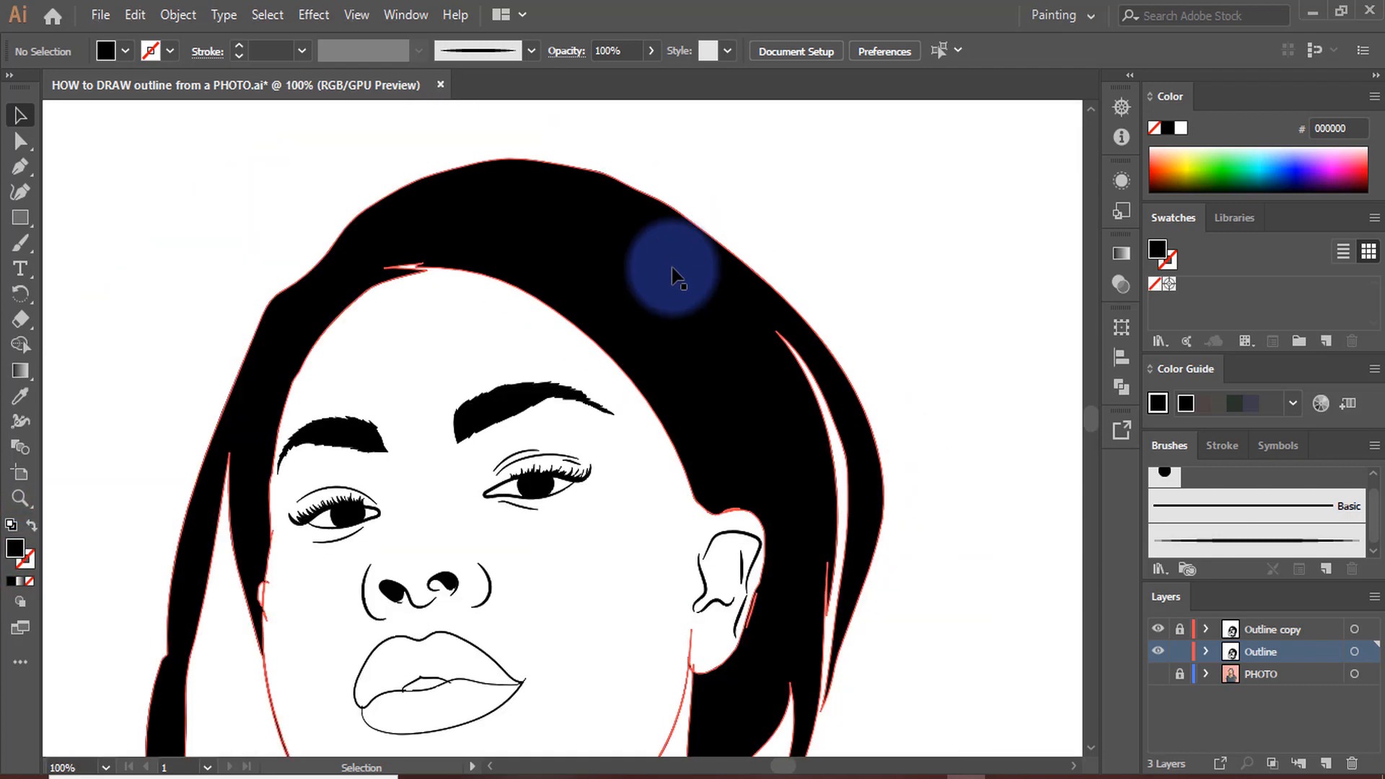
pyautogui.scroll(3, 746, 386)
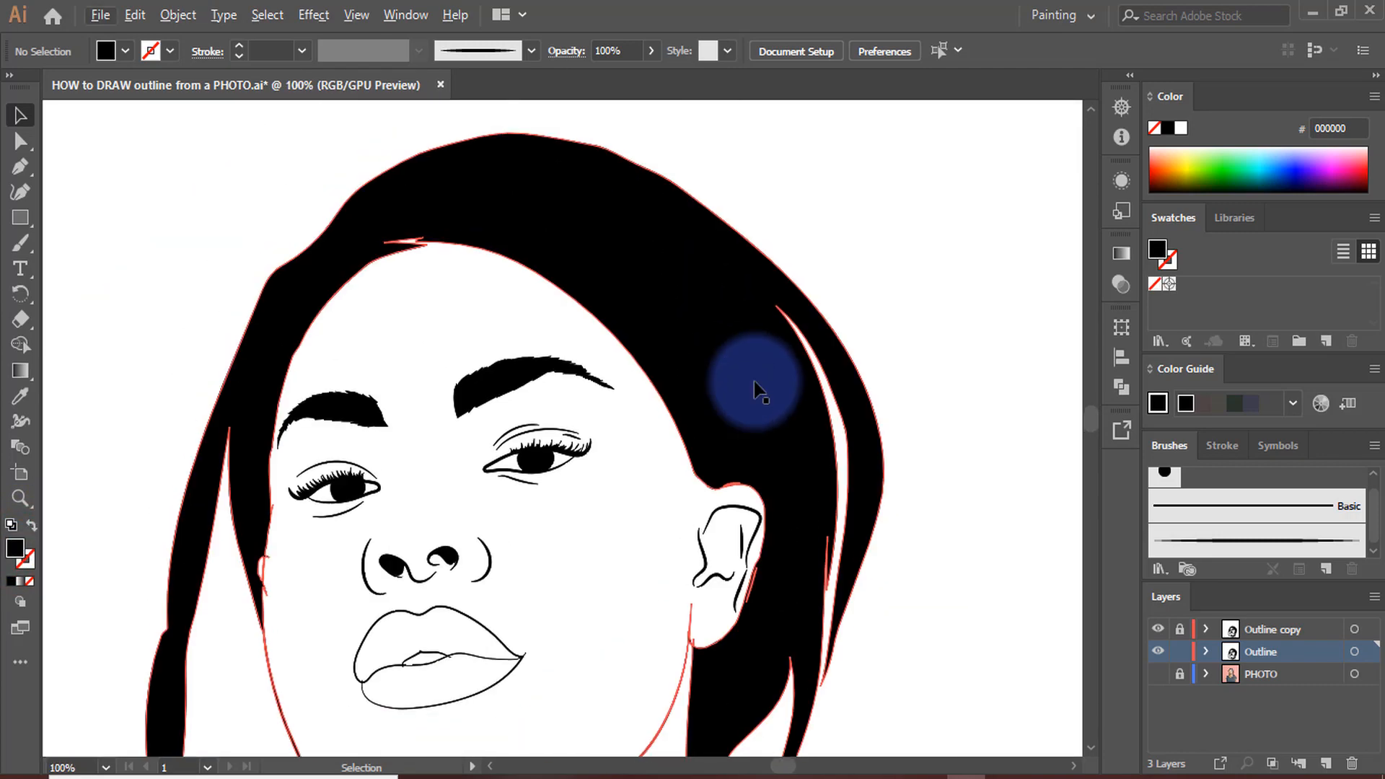
pyautogui.scroll(-1, 705, 310)
pyautogui.scroll(-1, 702, 318)
pyautogui.doubleClick(15, 546)
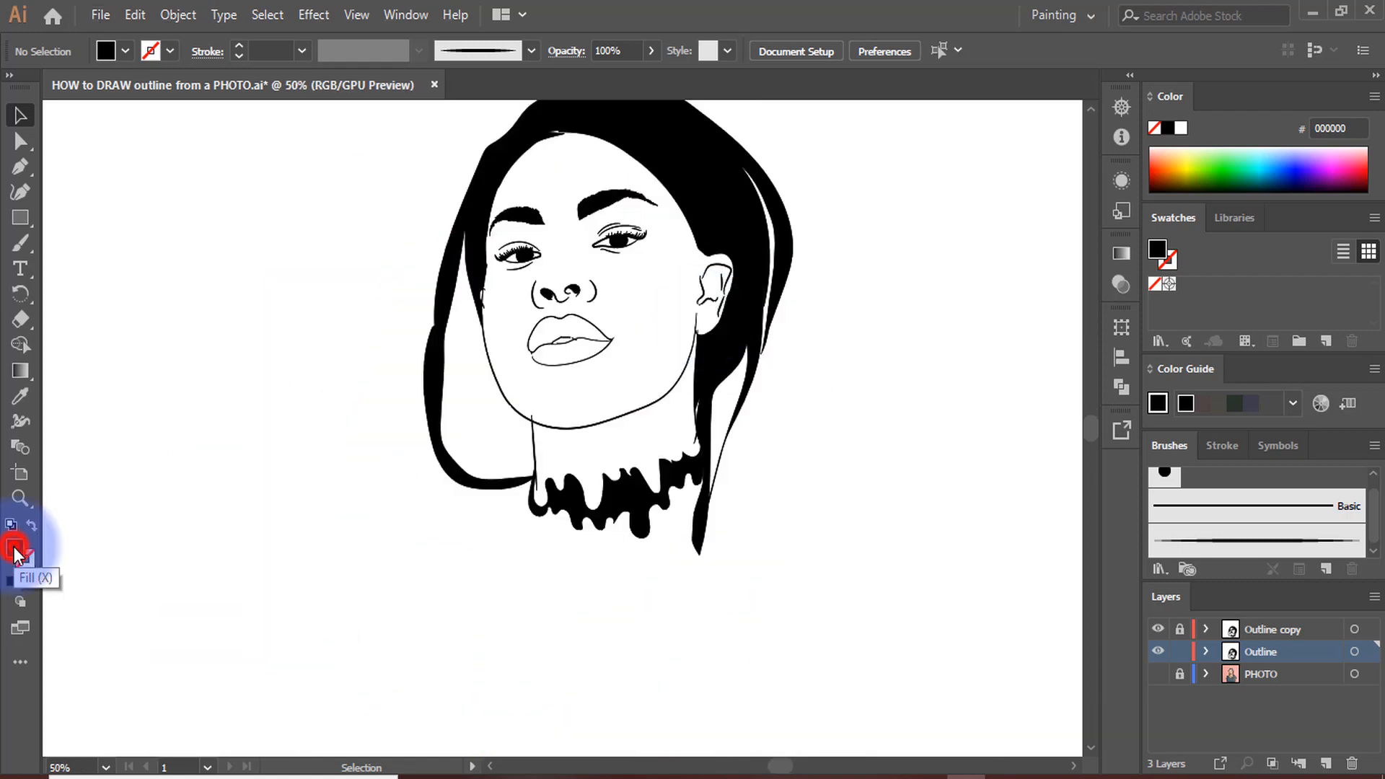
pyautogui.click(931, 295)
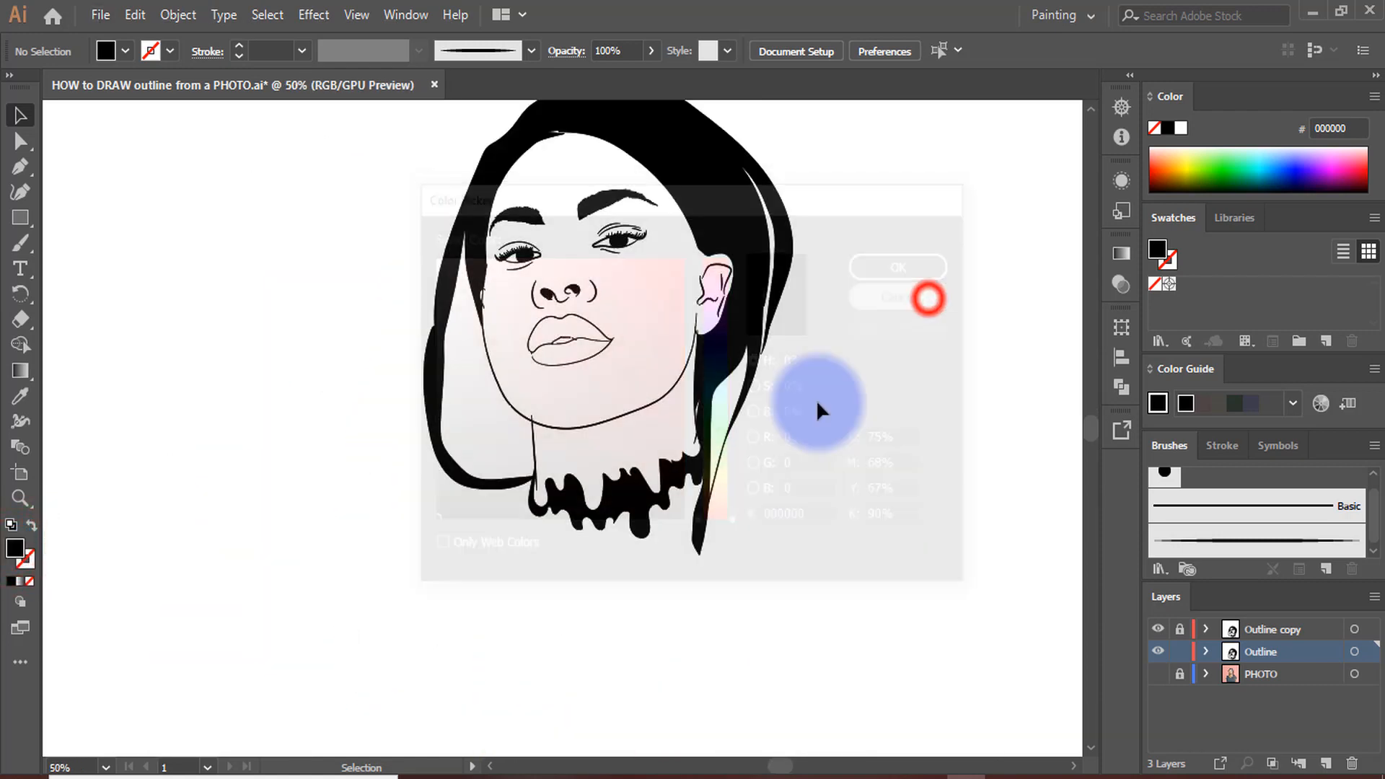
# Show the PHOTO layer and sample the skin tone from the woman's cheek with the Eyedropper as the fill colour
pyautogui.scroll(-2, 687, 538)
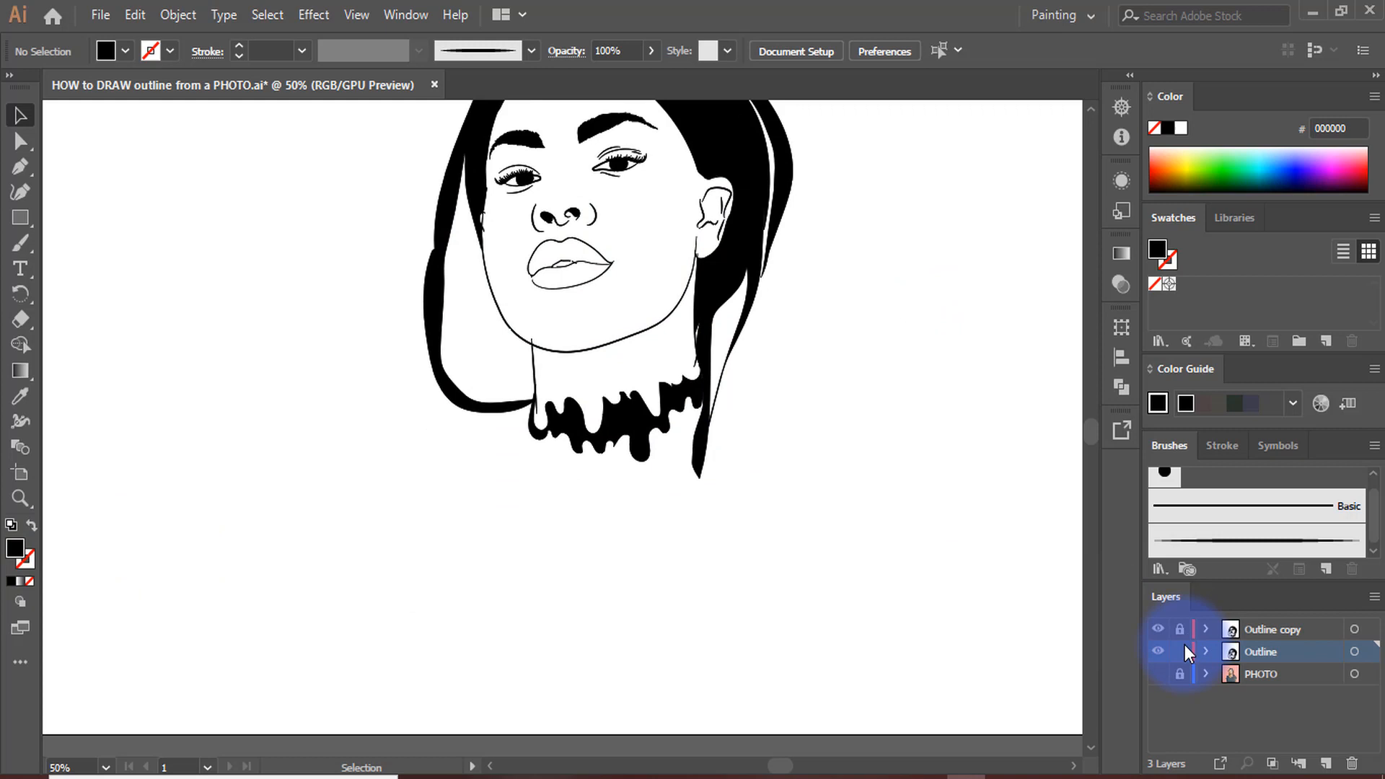
pyautogui.click(1159, 674)
pyautogui.click(1159, 674)
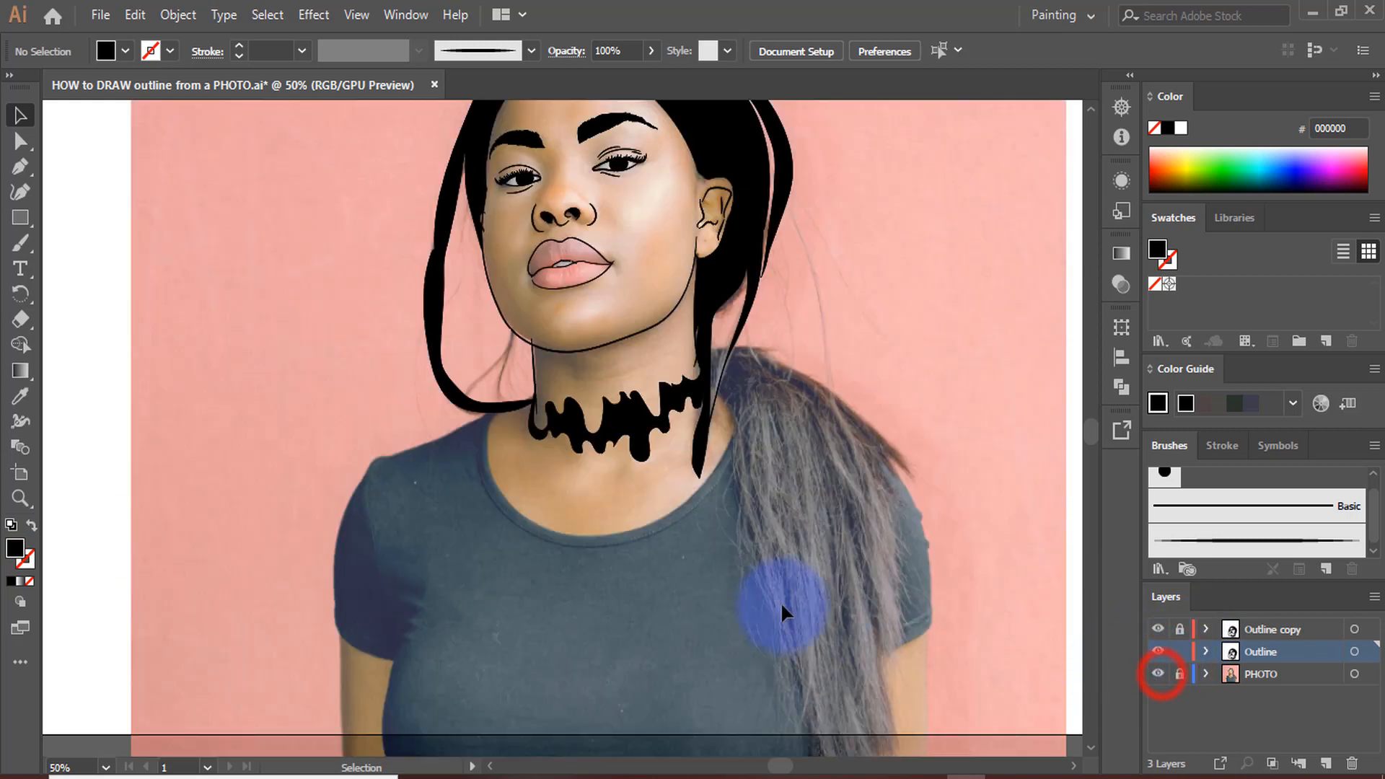
pyautogui.scroll(3, 548, 541)
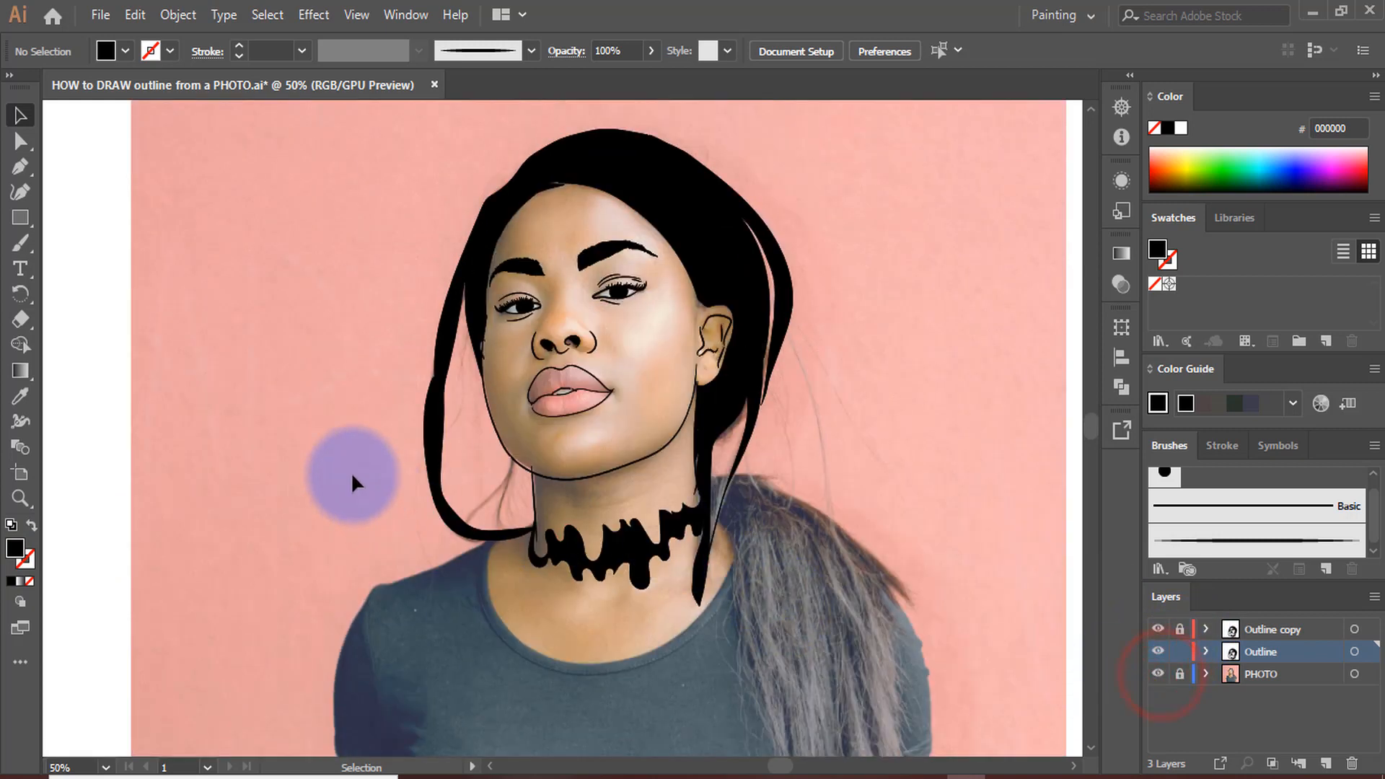
pyautogui.click(19, 399)
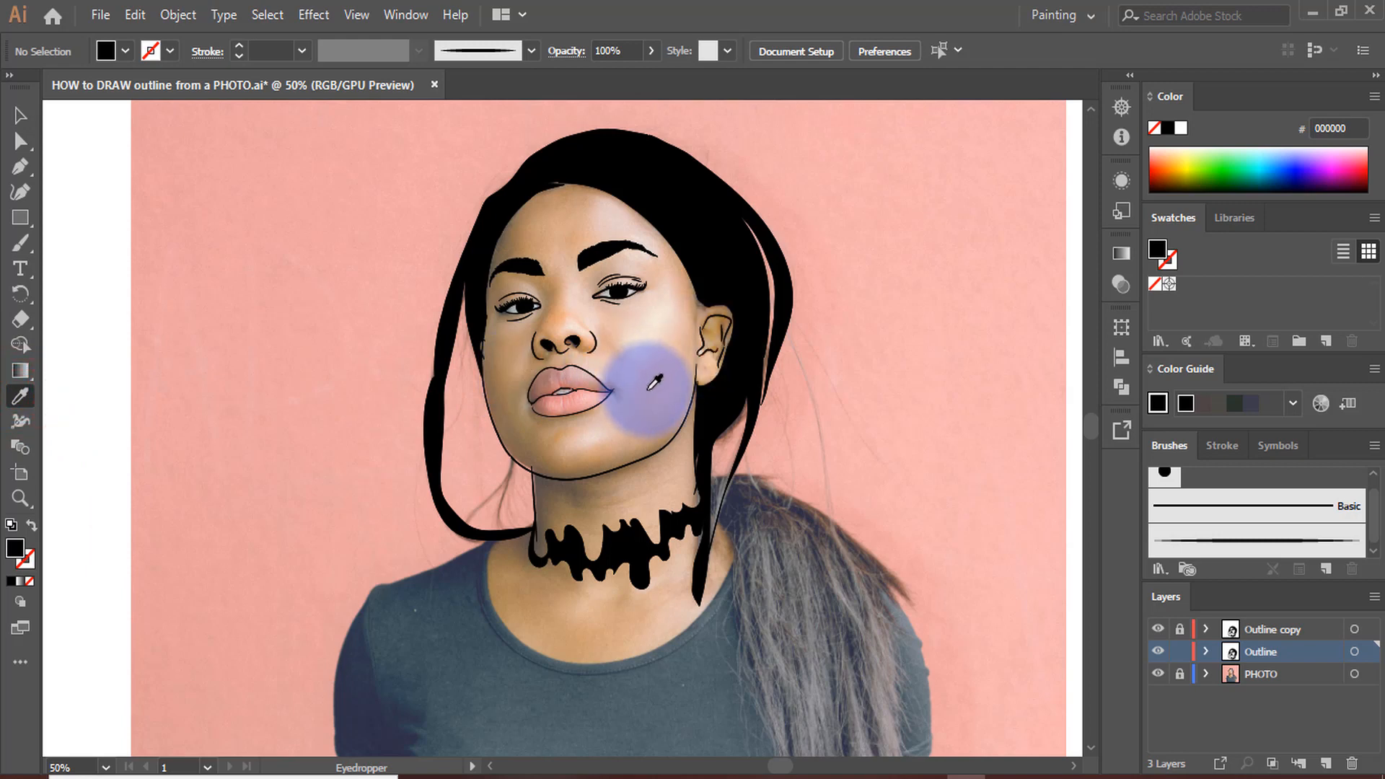
pyautogui.click(644, 383)
# Adjust the sampled fill to a slightly darker skin tone, D39C7D
pyautogui.doubleClick(15, 549)
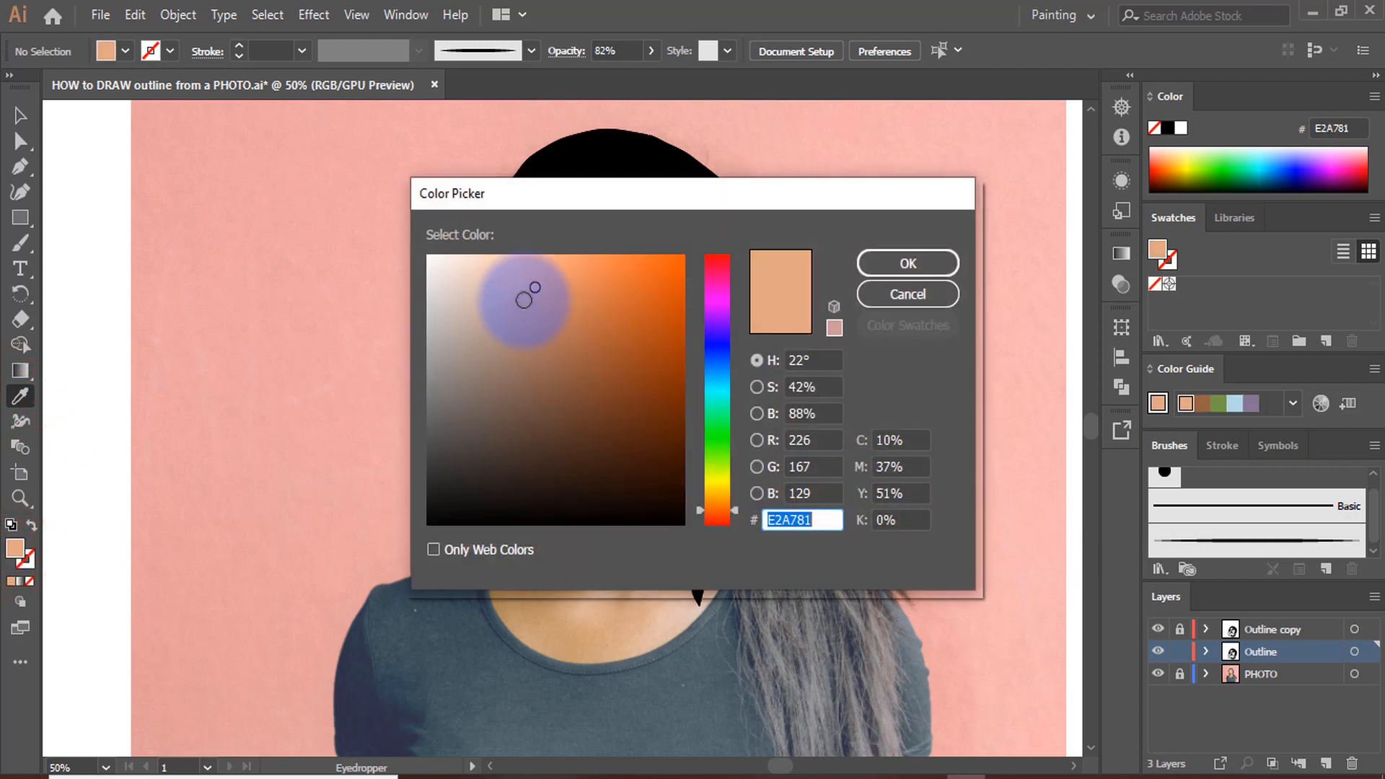
pyautogui.click(522, 301)
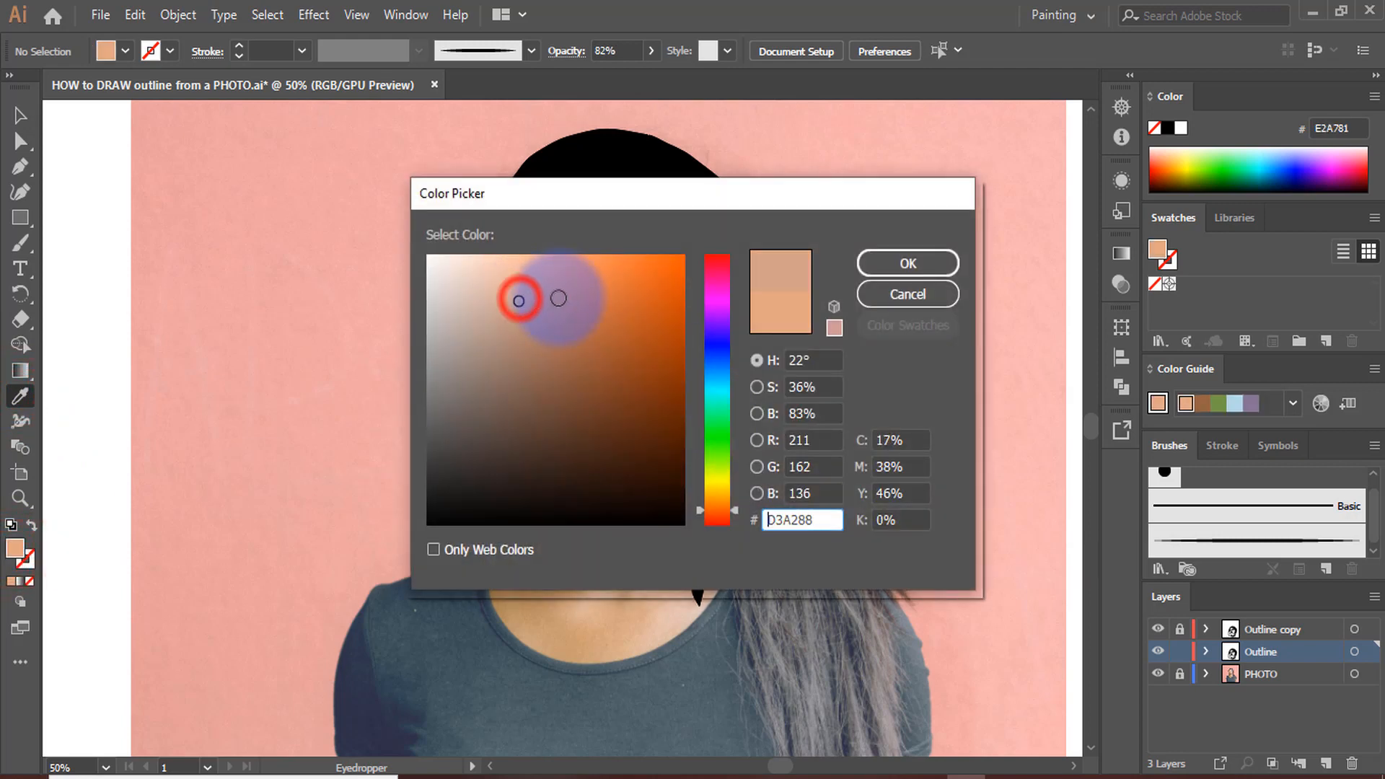
pyautogui.moveTo(522, 302); pyautogui.dragTo(534, 290)
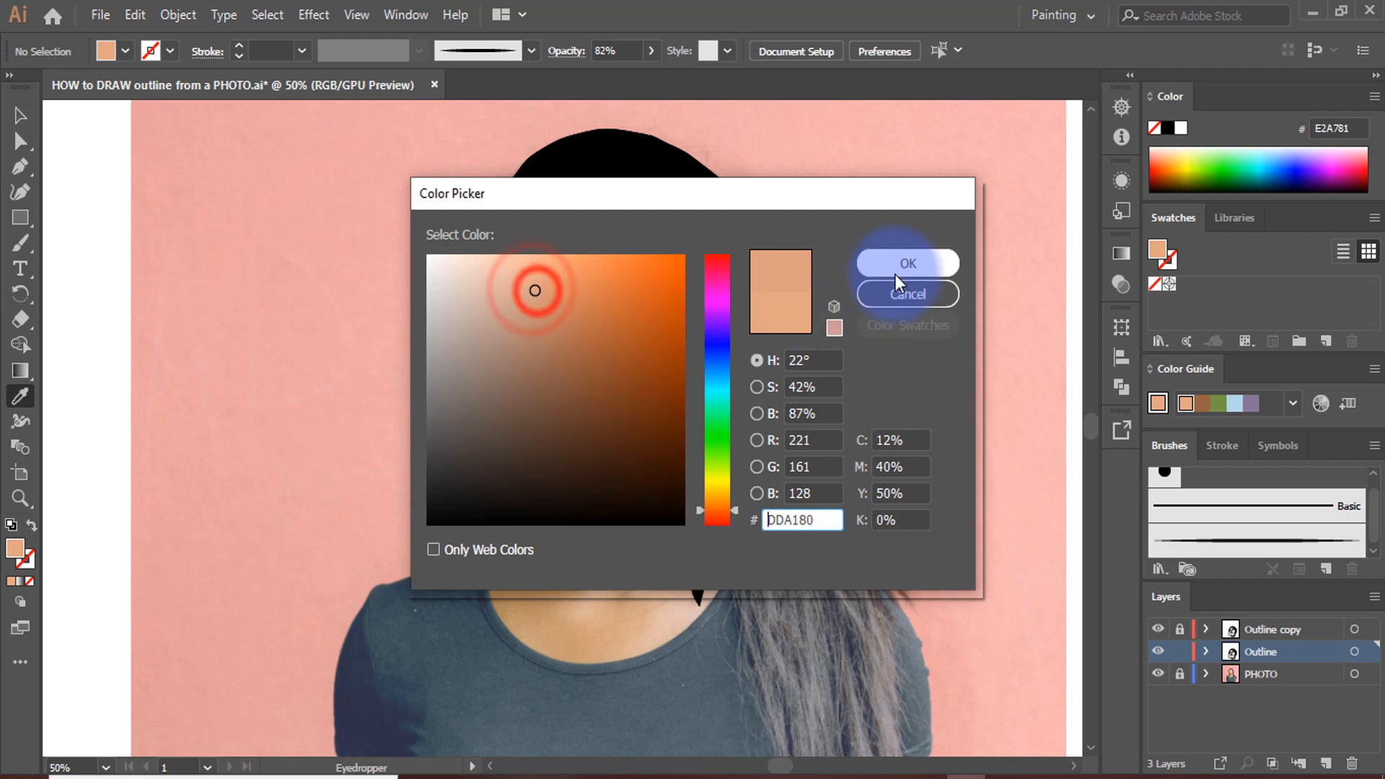
pyautogui.click(526, 307)
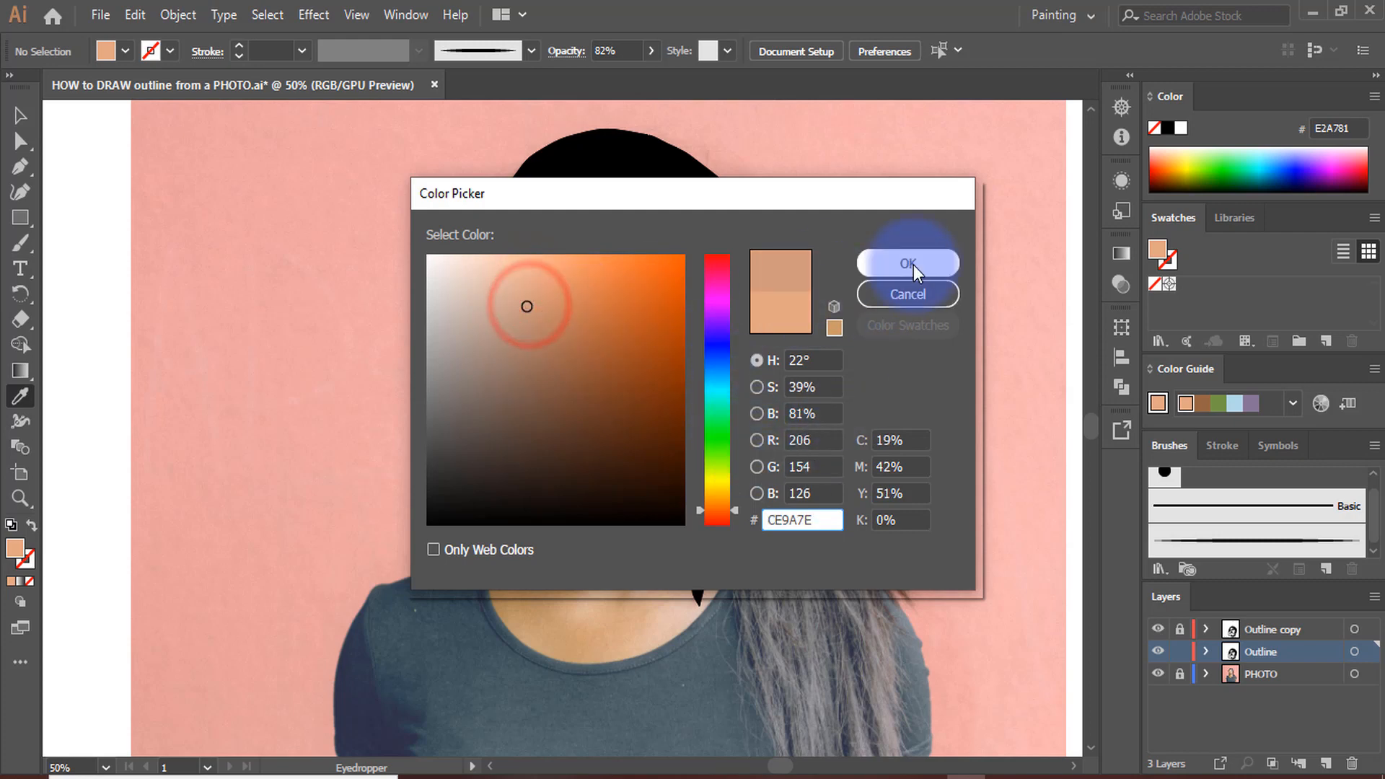
pyautogui.click(532, 300)
pyautogui.click(940, 266)
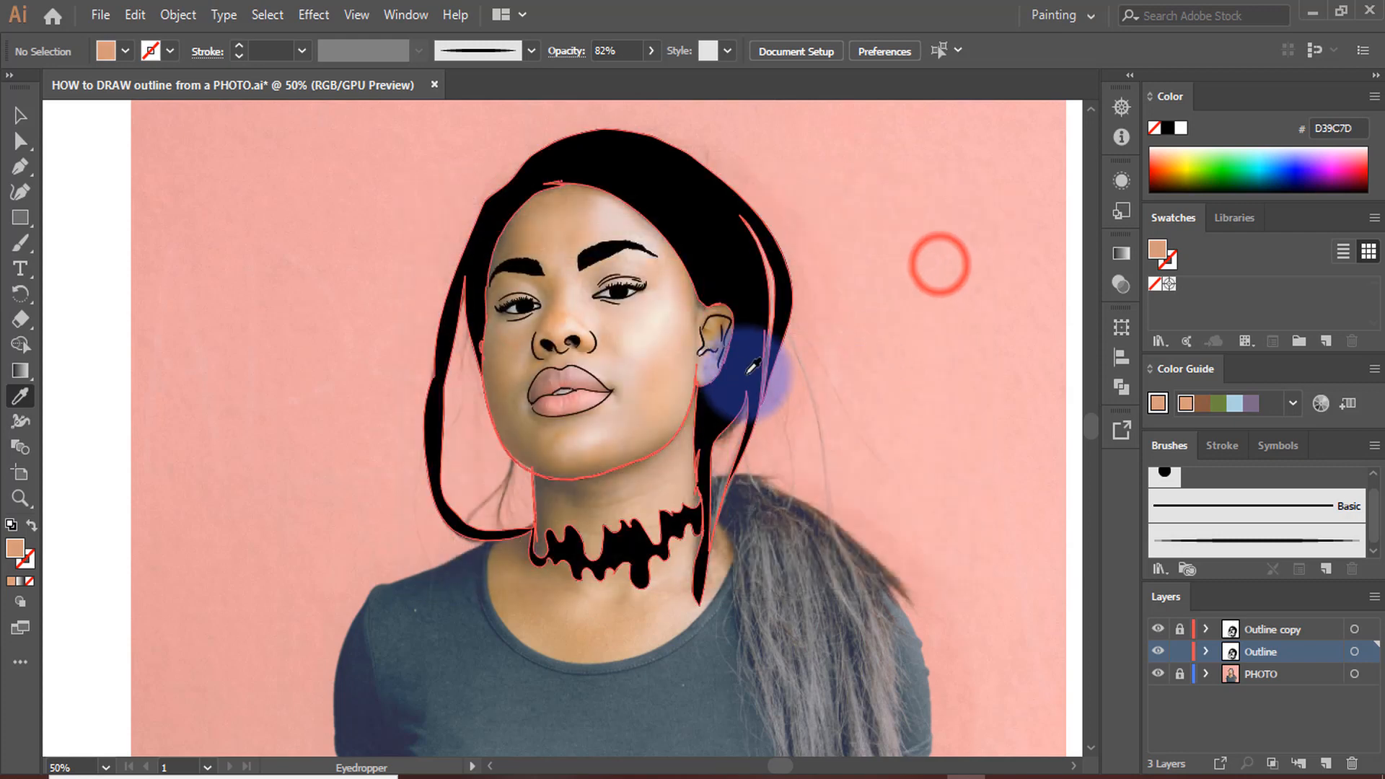
# Hide the PHOTO layer so that only the portrait outline shows, and return to the Selection tool
pyautogui.scroll(-3, 742, 372)
pyautogui.scroll(2, 739, 367)
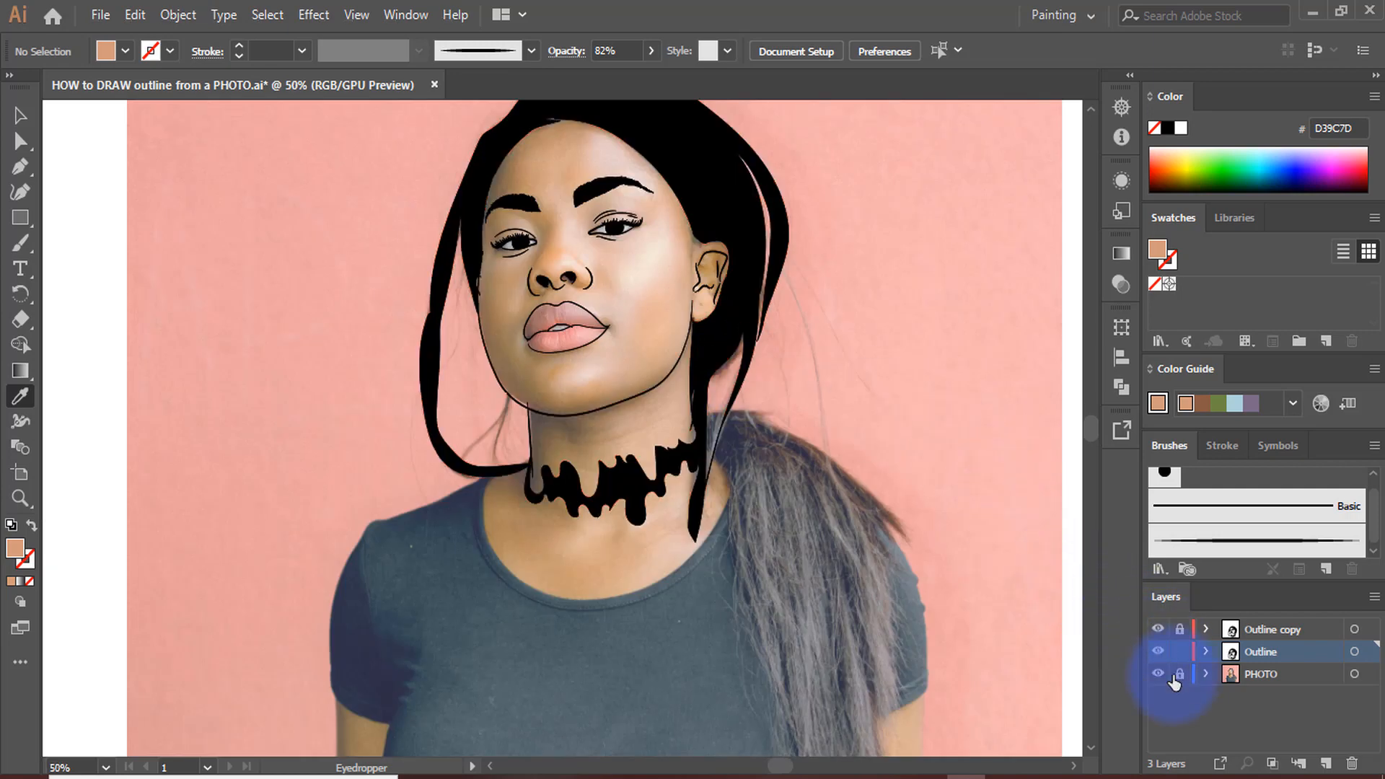
pyautogui.click(1158, 673)
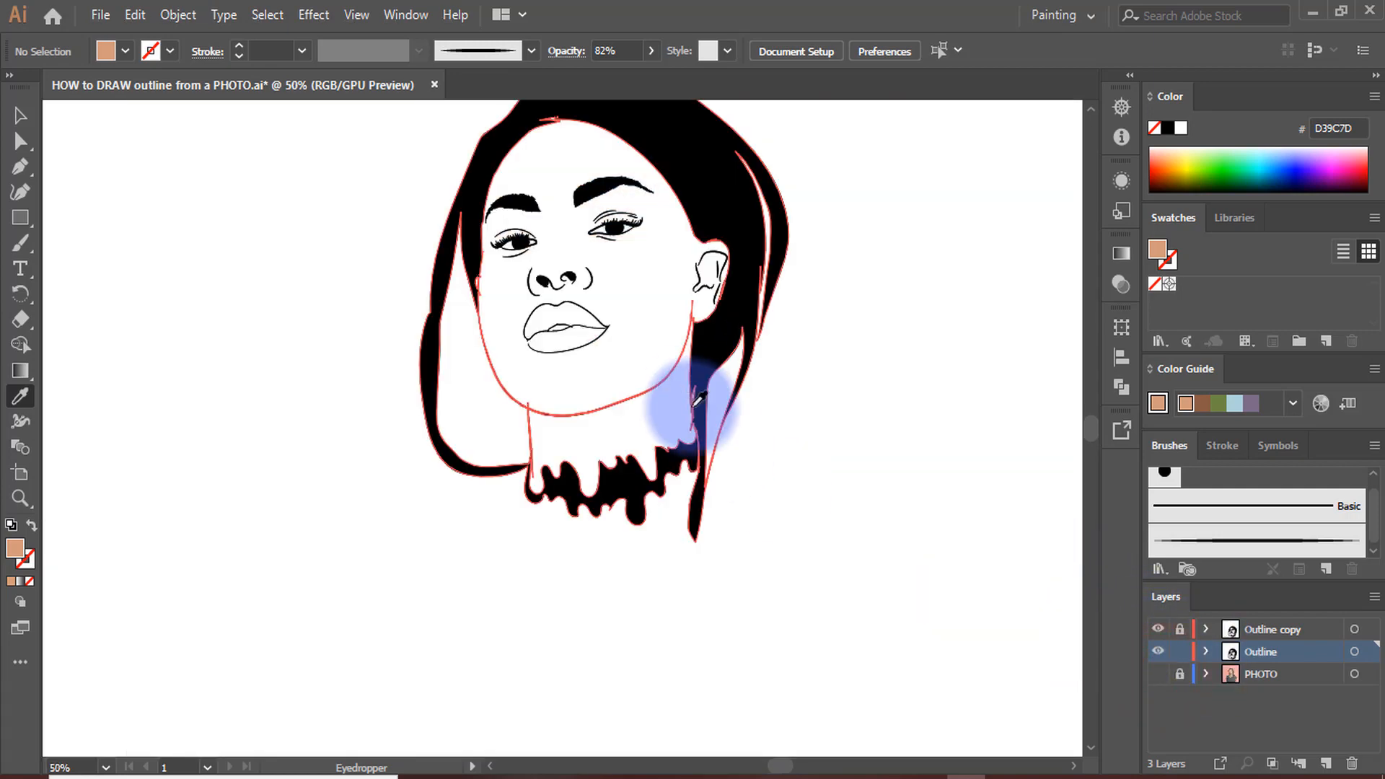
pyautogui.hotkey('ctrl', '-')
pyautogui.click(19, 115)
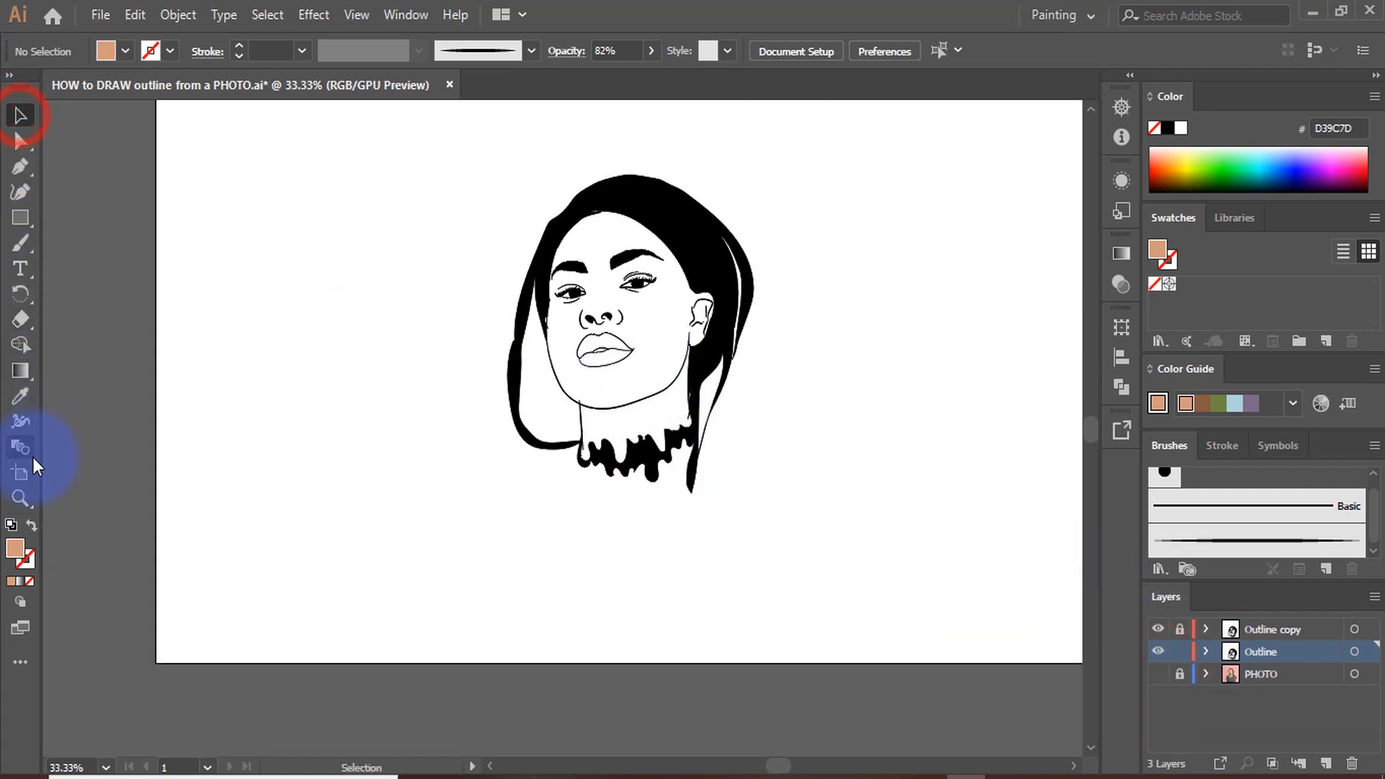
# Draw a rectangle filled with D39C7D on the Outline layer, large enough to cover the whole portrait with a margin around it
pyautogui.doubleClick(15, 552)
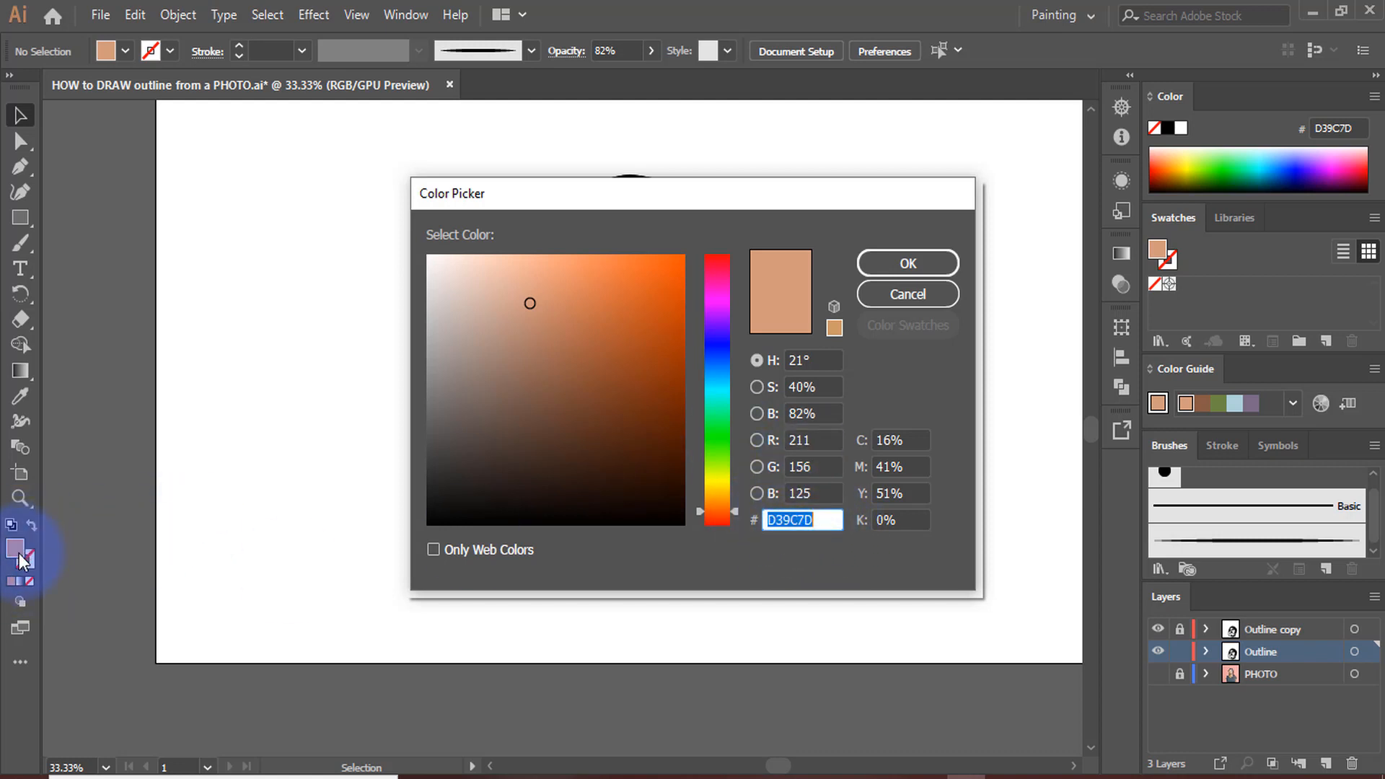
pyautogui.click(906, 265)
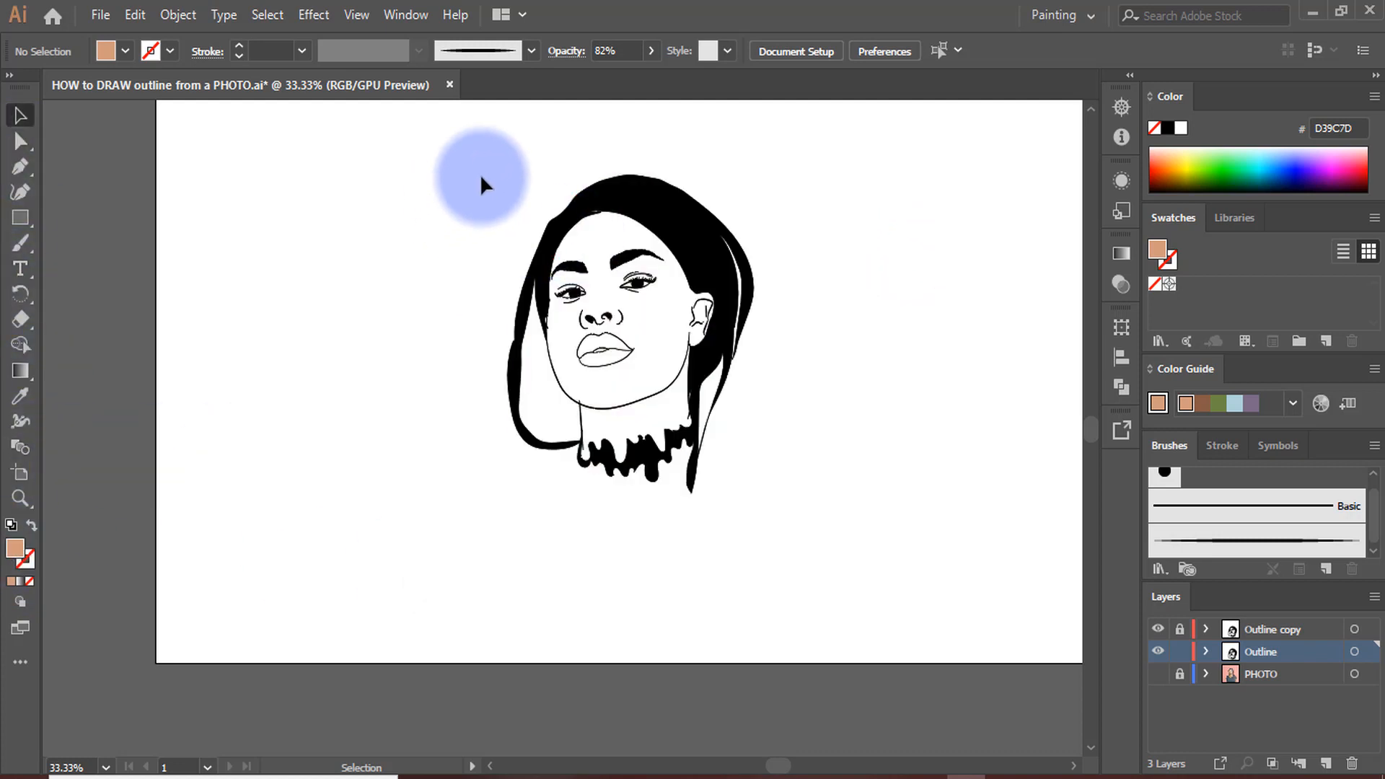
pyautogui.click(20, 218)
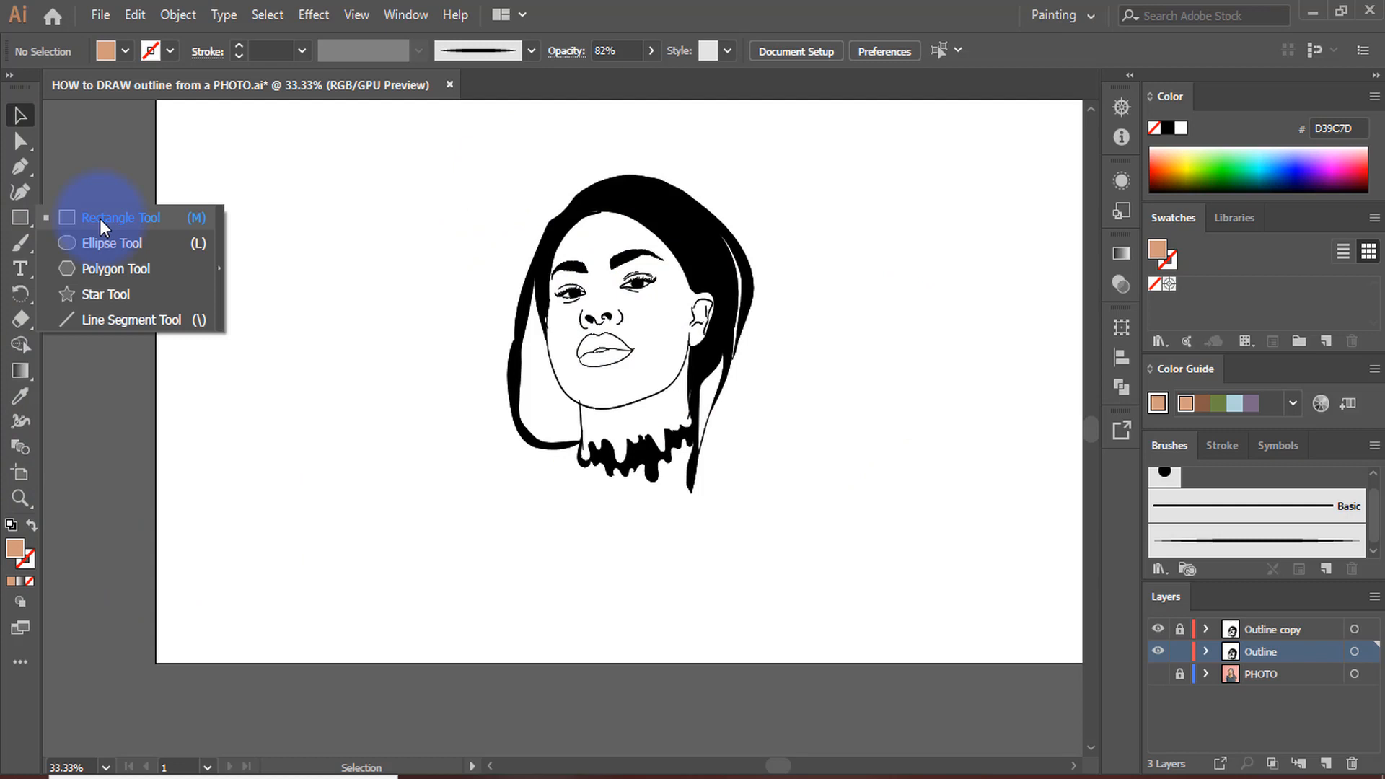
pyautogui.click(99, 218)
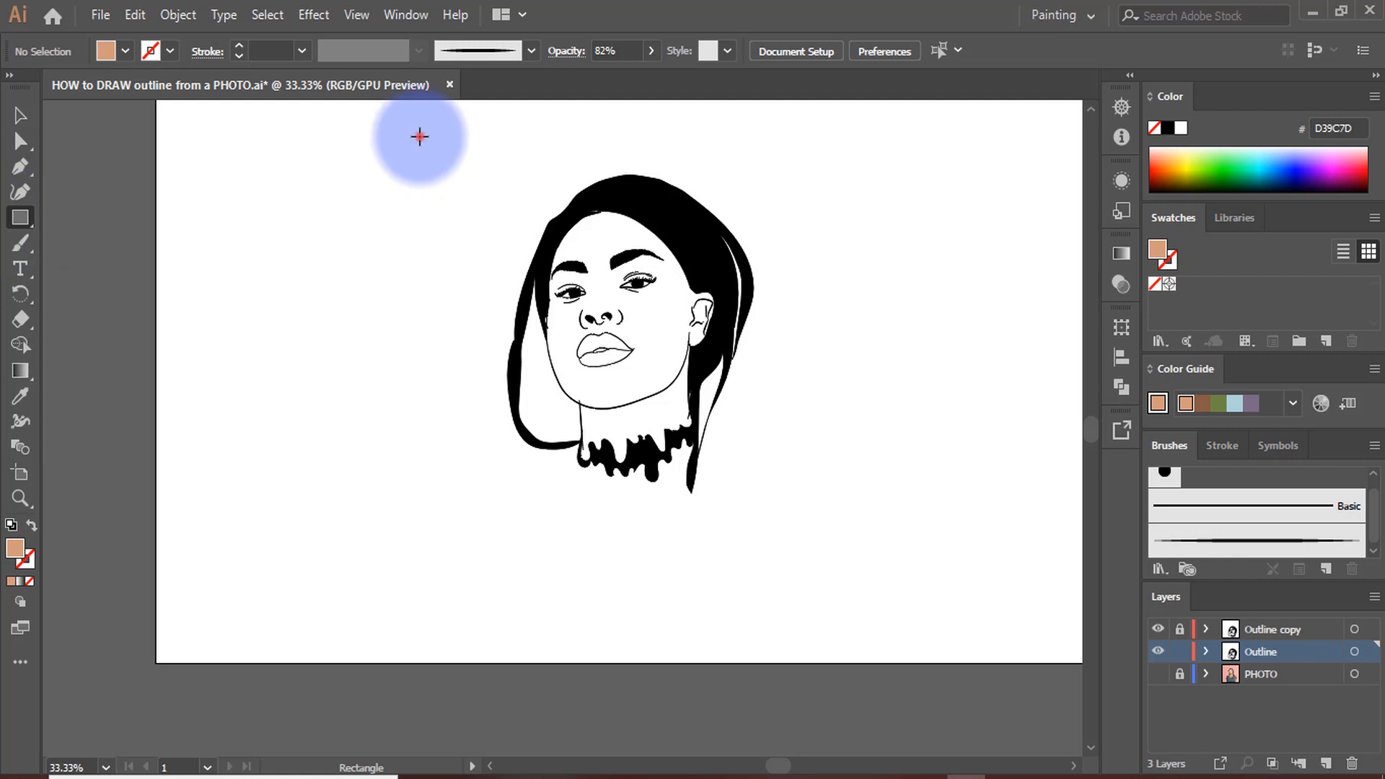
pyautogui.moveTo(419, 137); pyautogui.dragTo(905, 601)
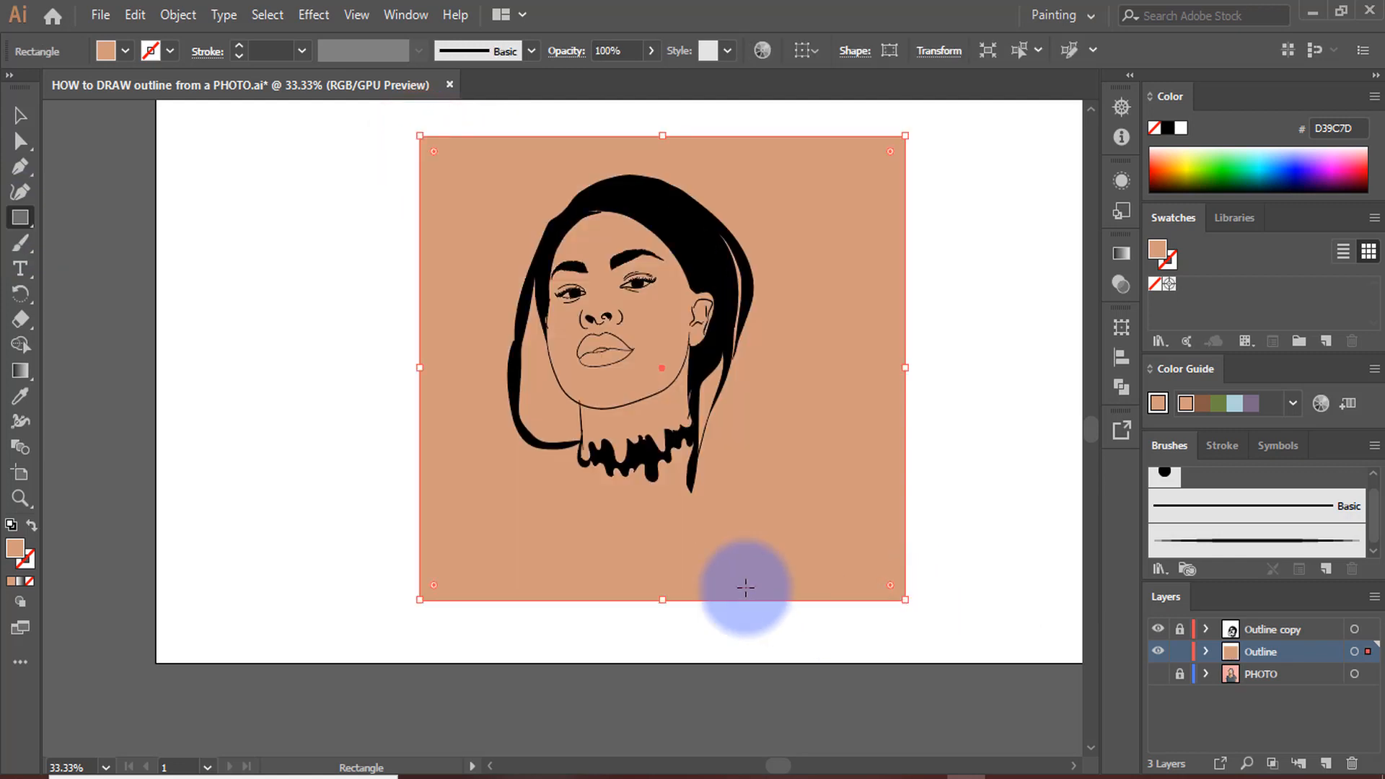
# Send the skin-coloured rectangle to the back of the Outline layer, behind the portrait shapes
pyautogui.scroll(1, 734, 582)
pyautogui.scroll(1, 734, 582)
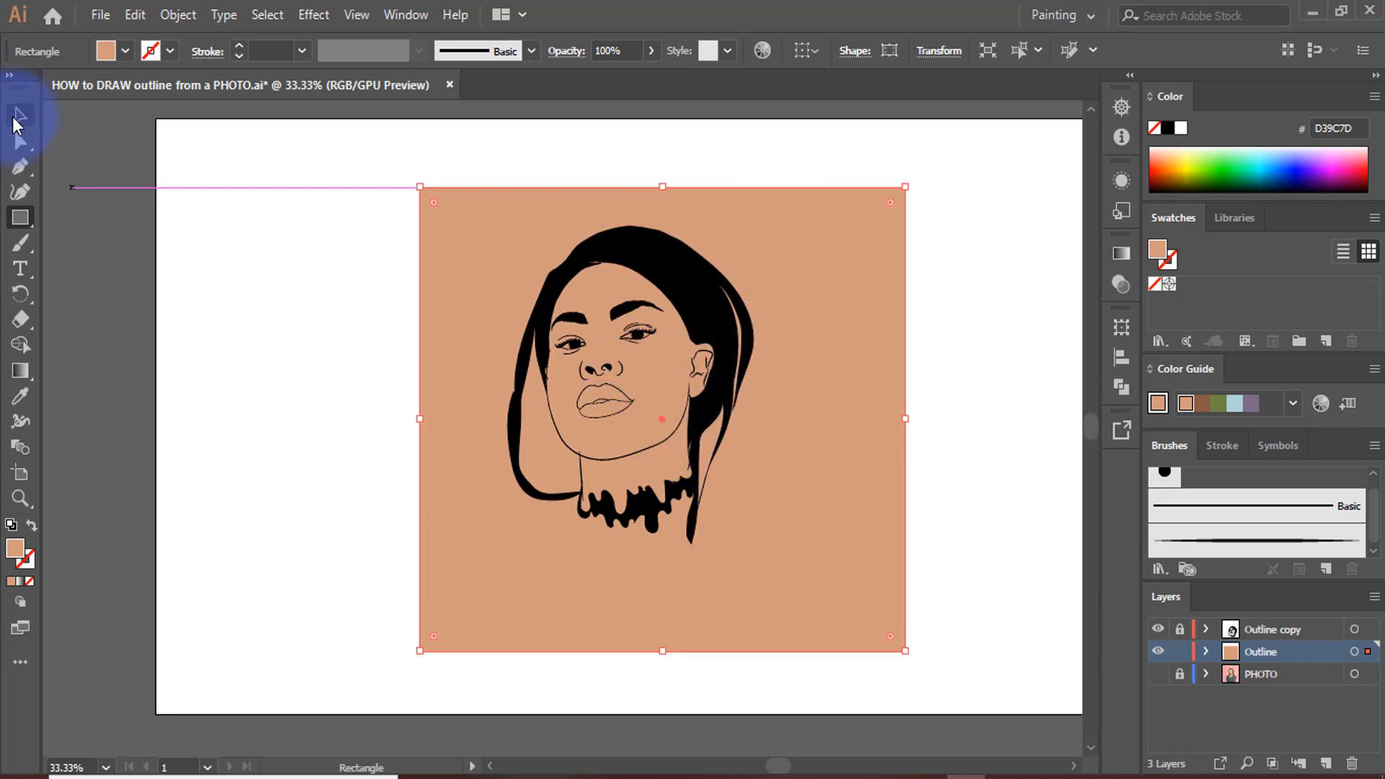
pyautogui.click(15, 115)
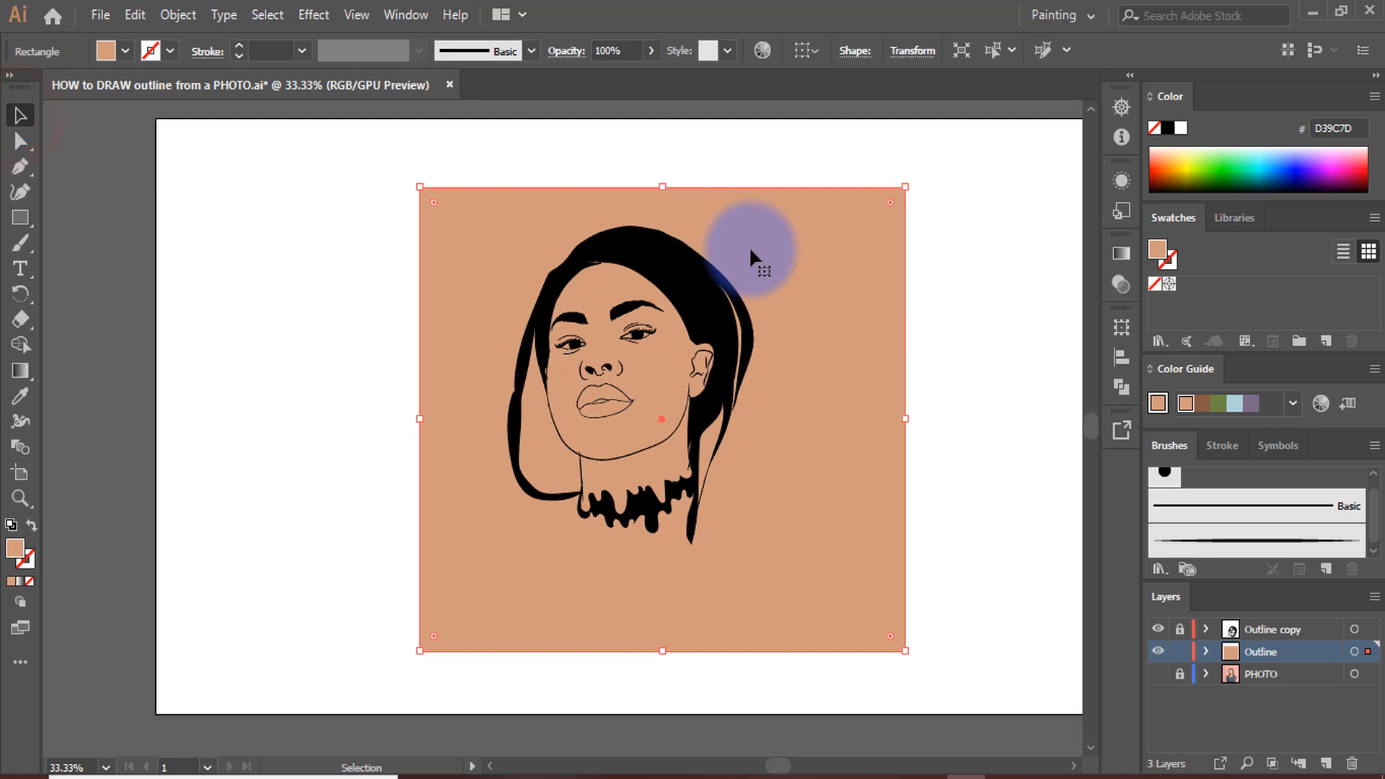
pyautogui.rightClick(750, 252)
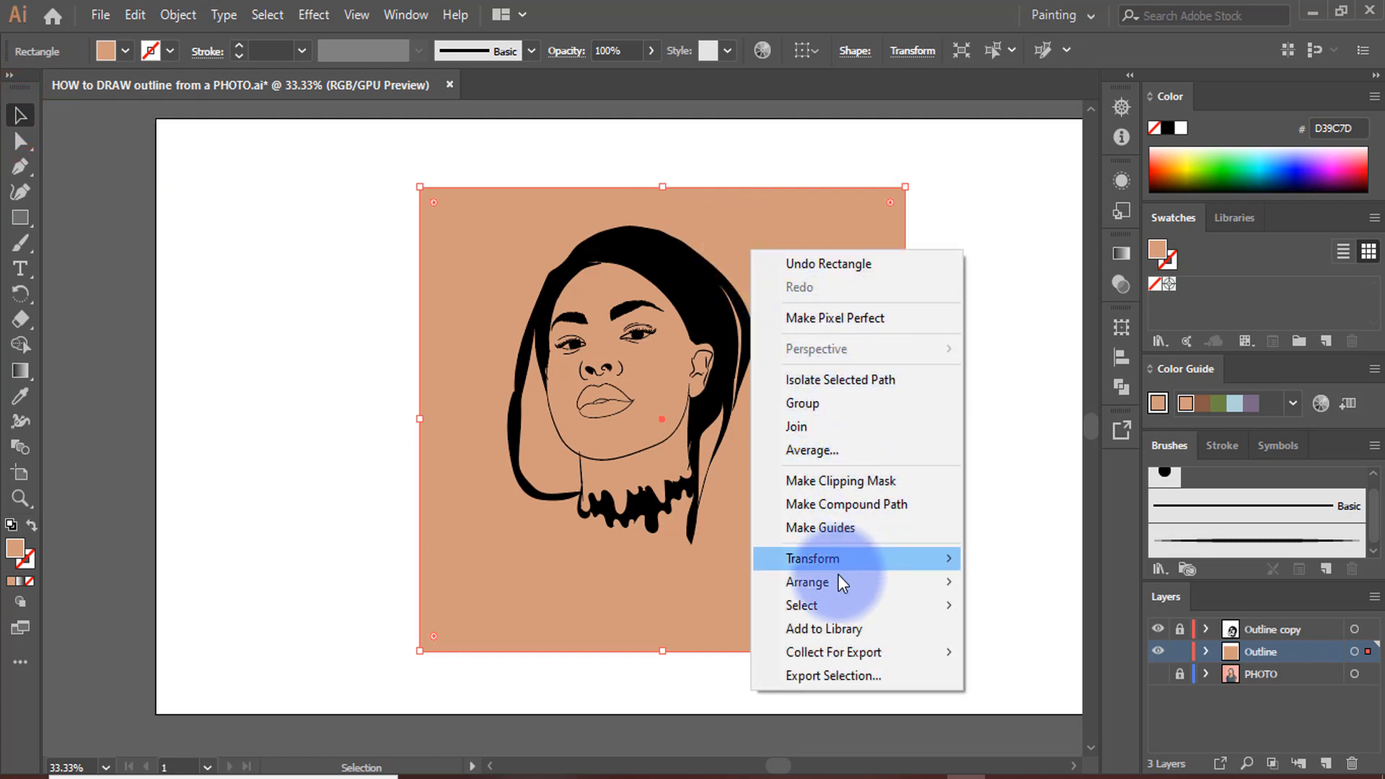
pyautogui.moveTo(835, 586)
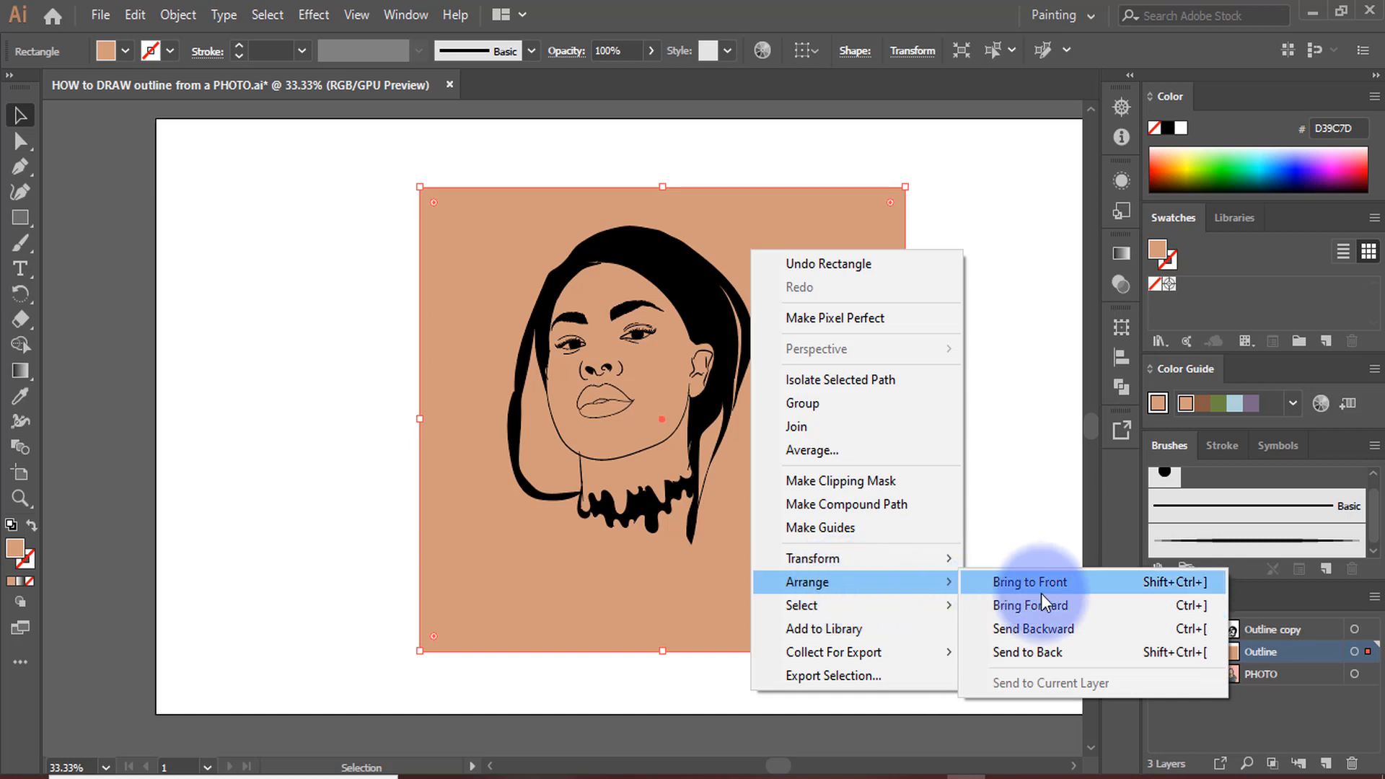
pyautogui.click(1045, 648)
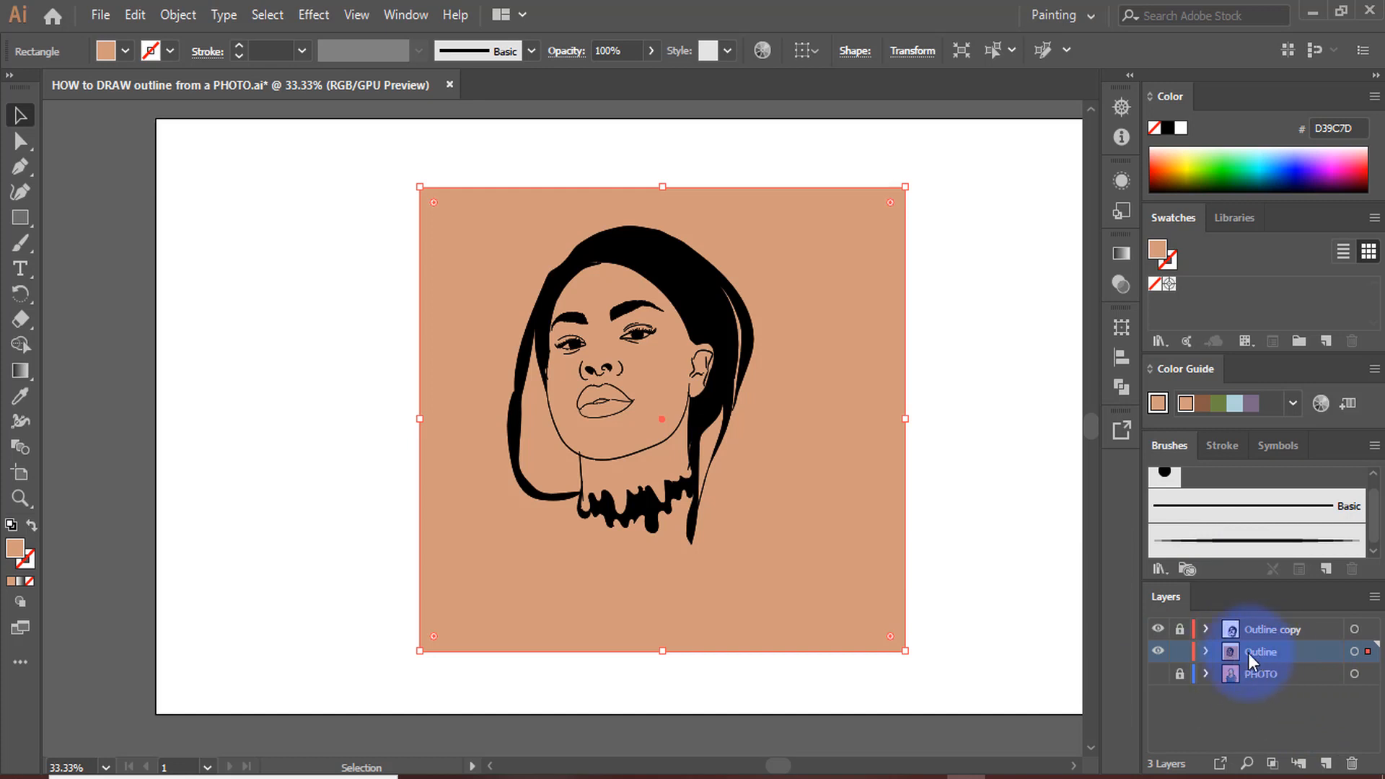
pyautogui.scroll(5, 970, 365)
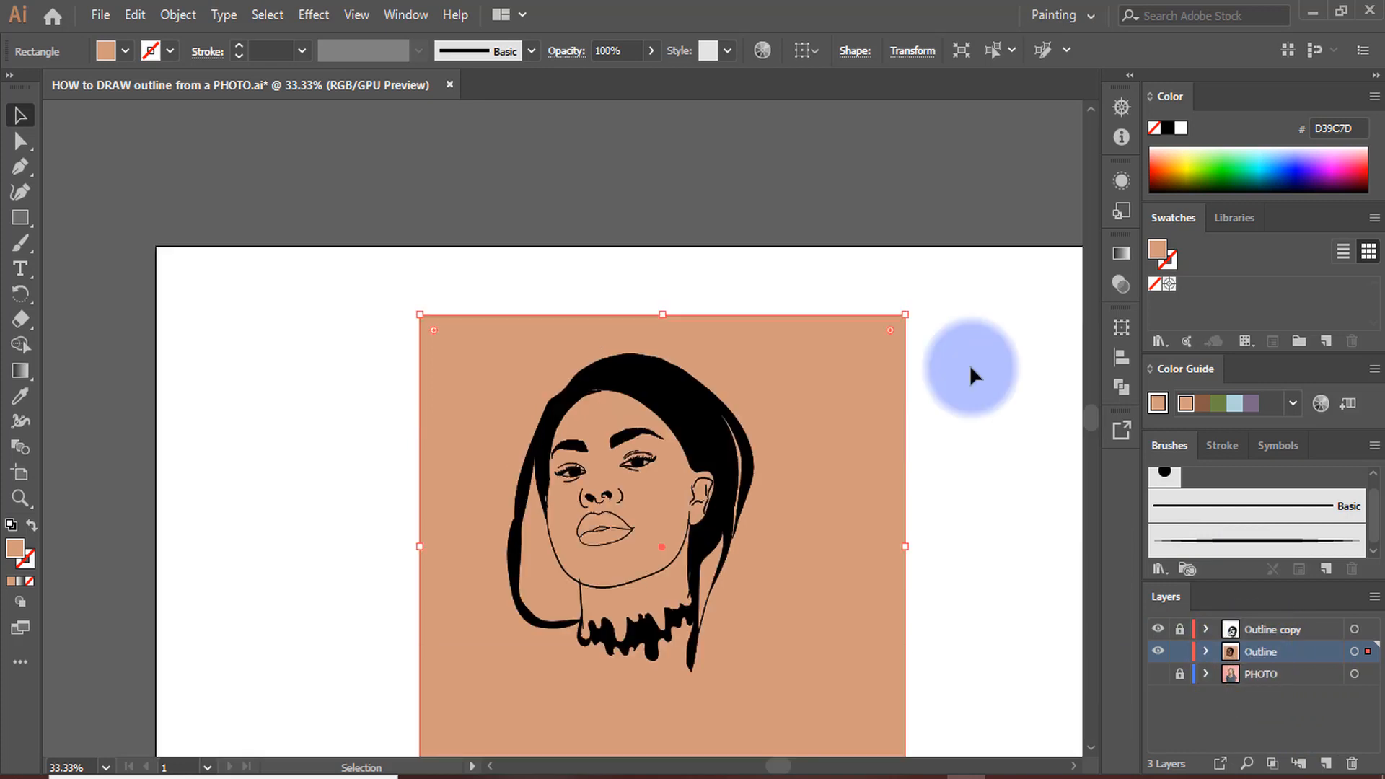
# Select the skin-coloured rectangle together with the portrait outline and combine them with the Pathfinder Merge operation
pyautogui.scroll(-6, 476, 281)
pyautogui.moveTo(368, 130); pyautogui.dragTo(961, 676)
pyautogui.click(1122, 391)
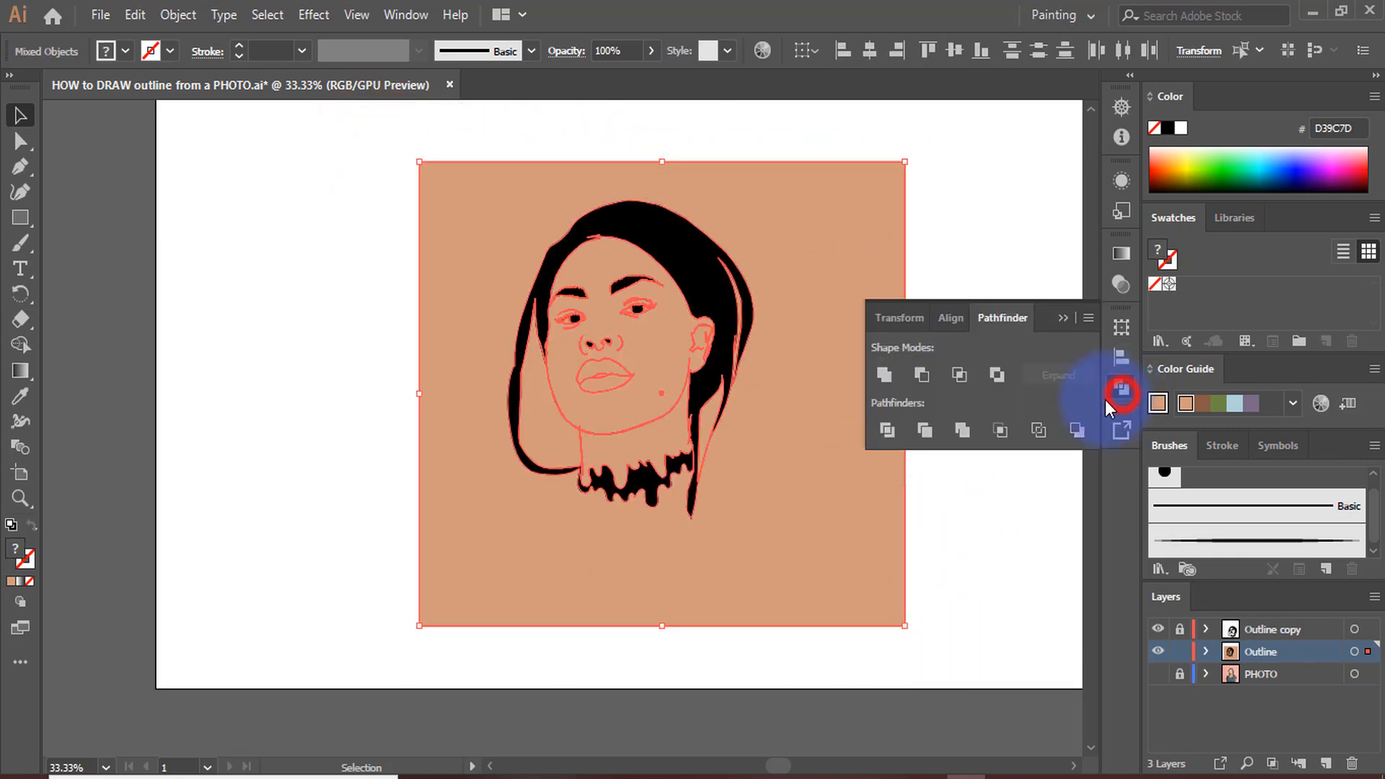
pyautogui.click(962, 429)
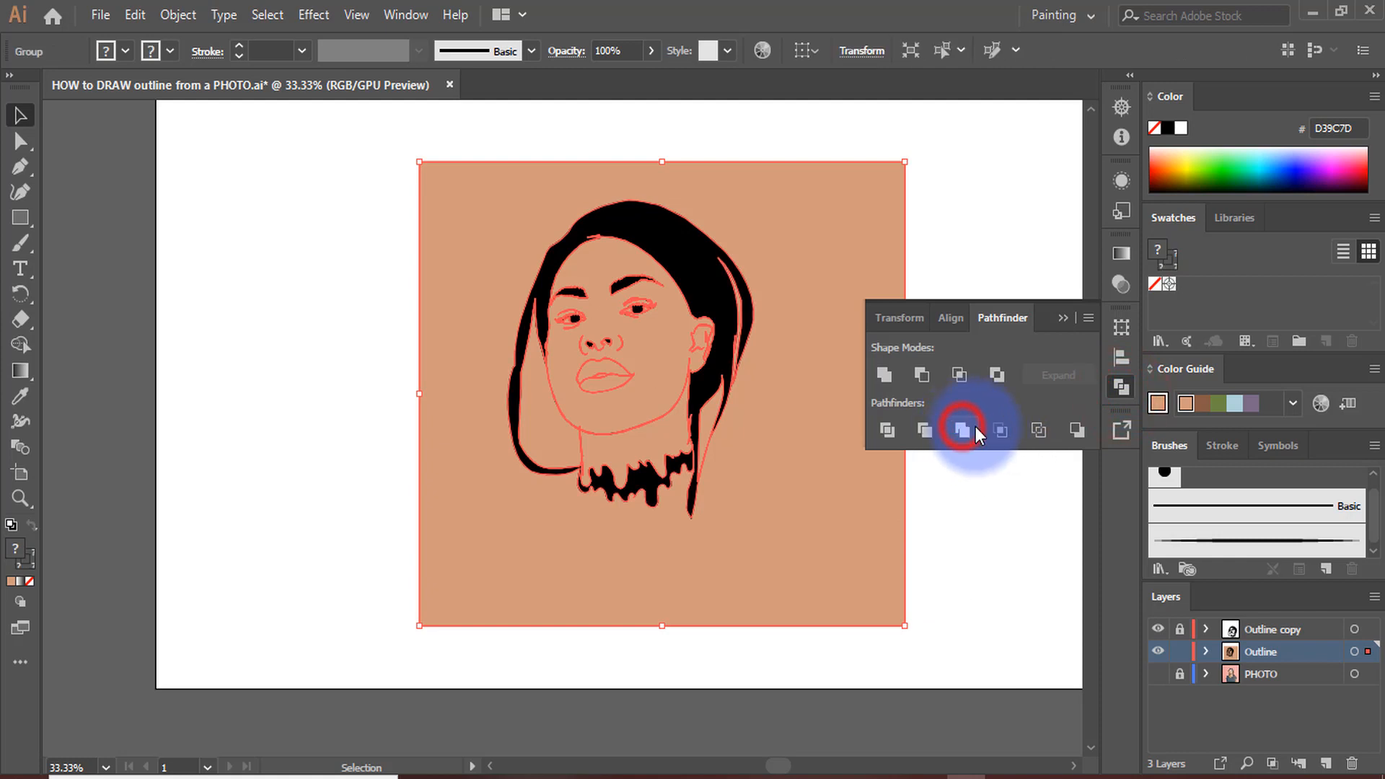
pyautogui.click(1121, 386)
pyautogui.scroll(4, 866, 452)
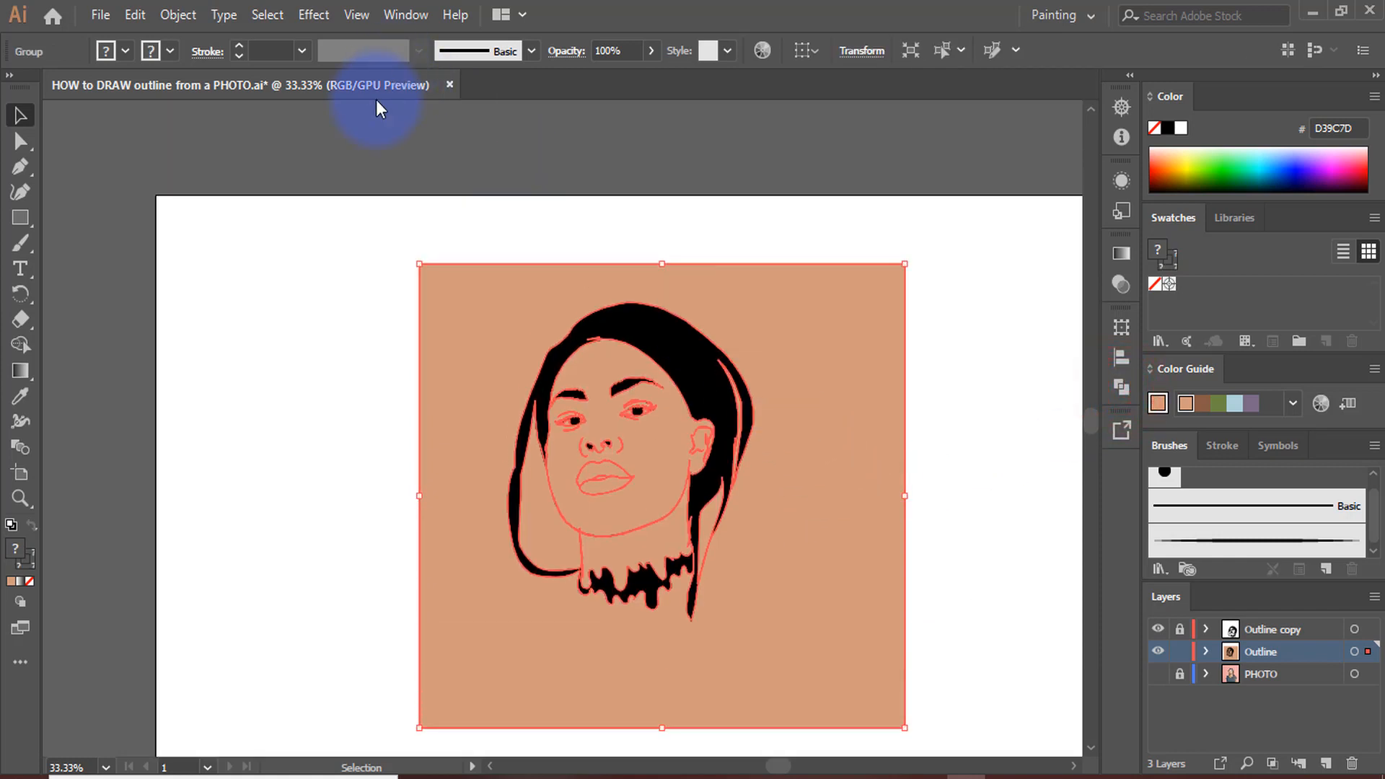
pyautogui.scroll(-2, 376, 80)
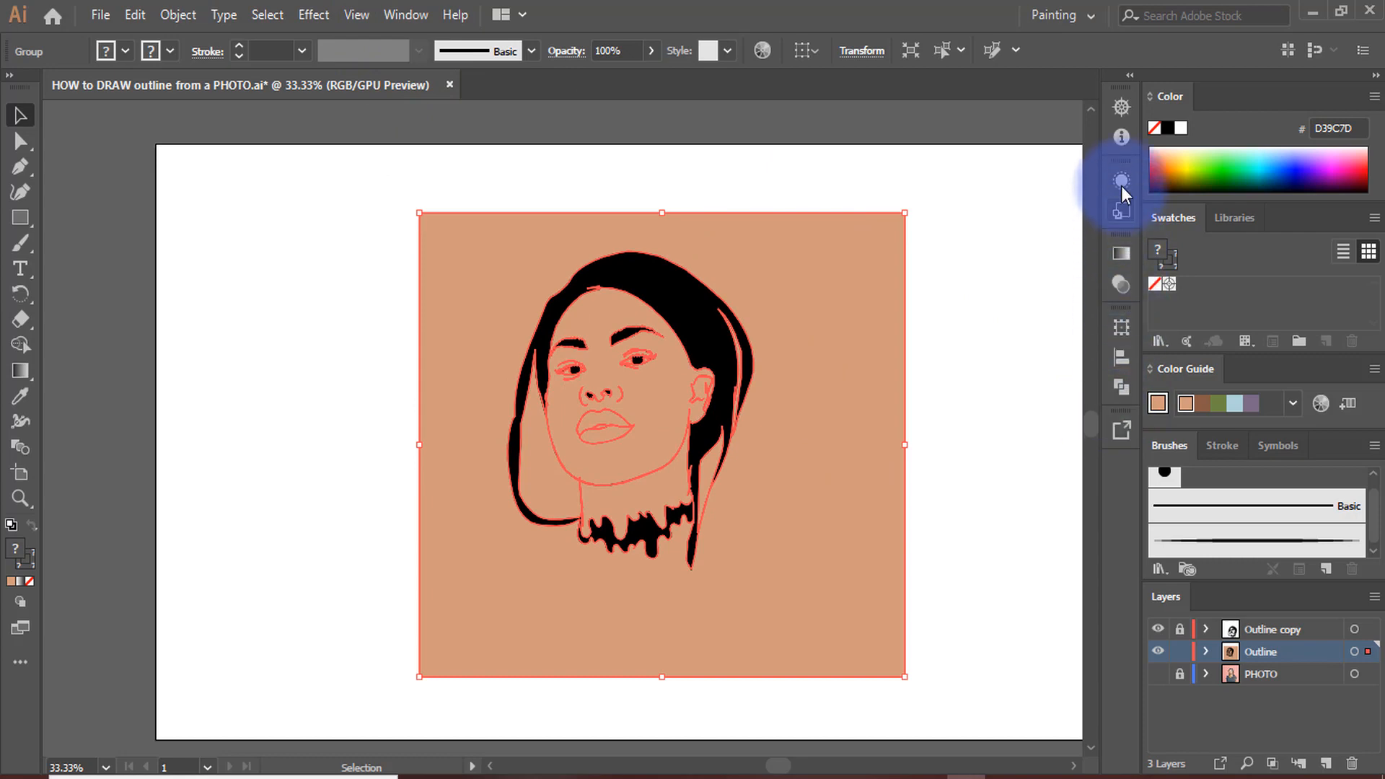
pyautogui.click(395, 20)
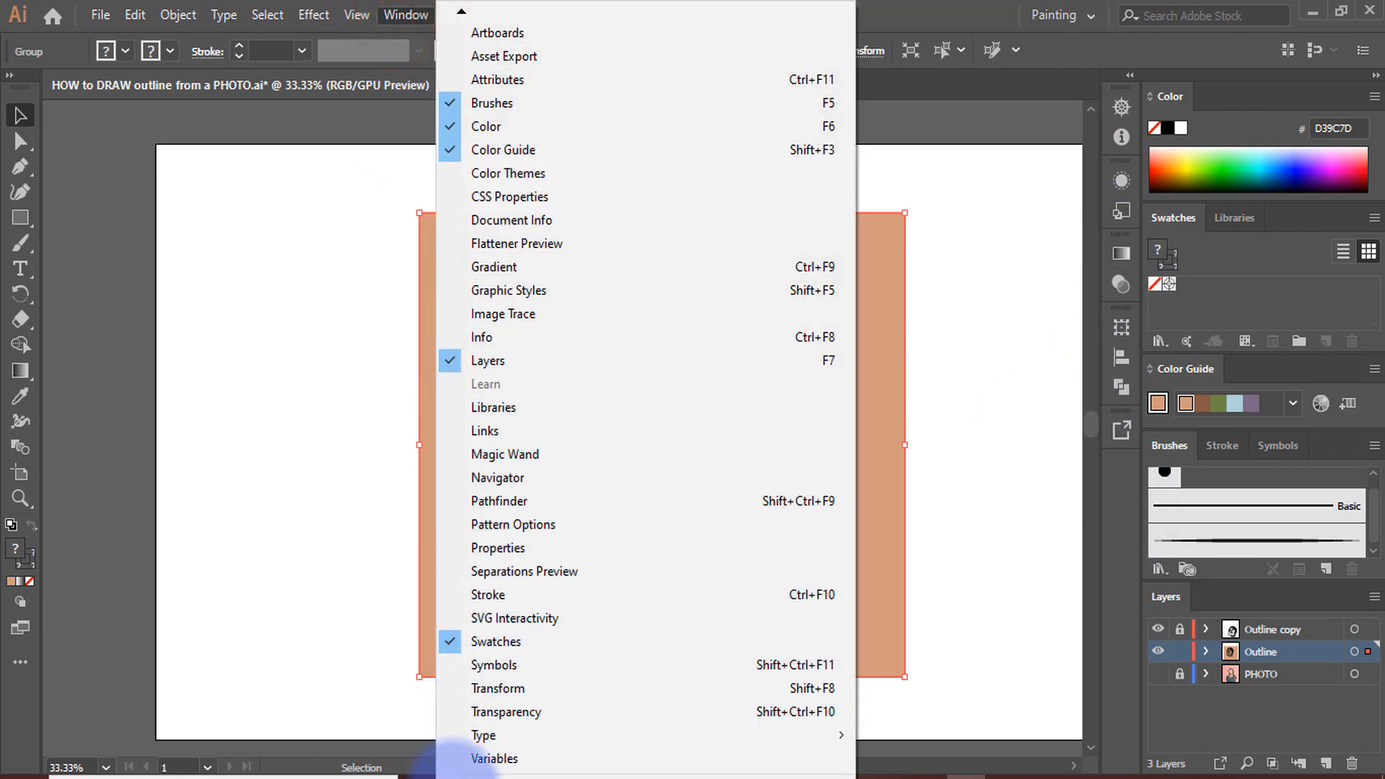
pyautogui.click(458, 777)
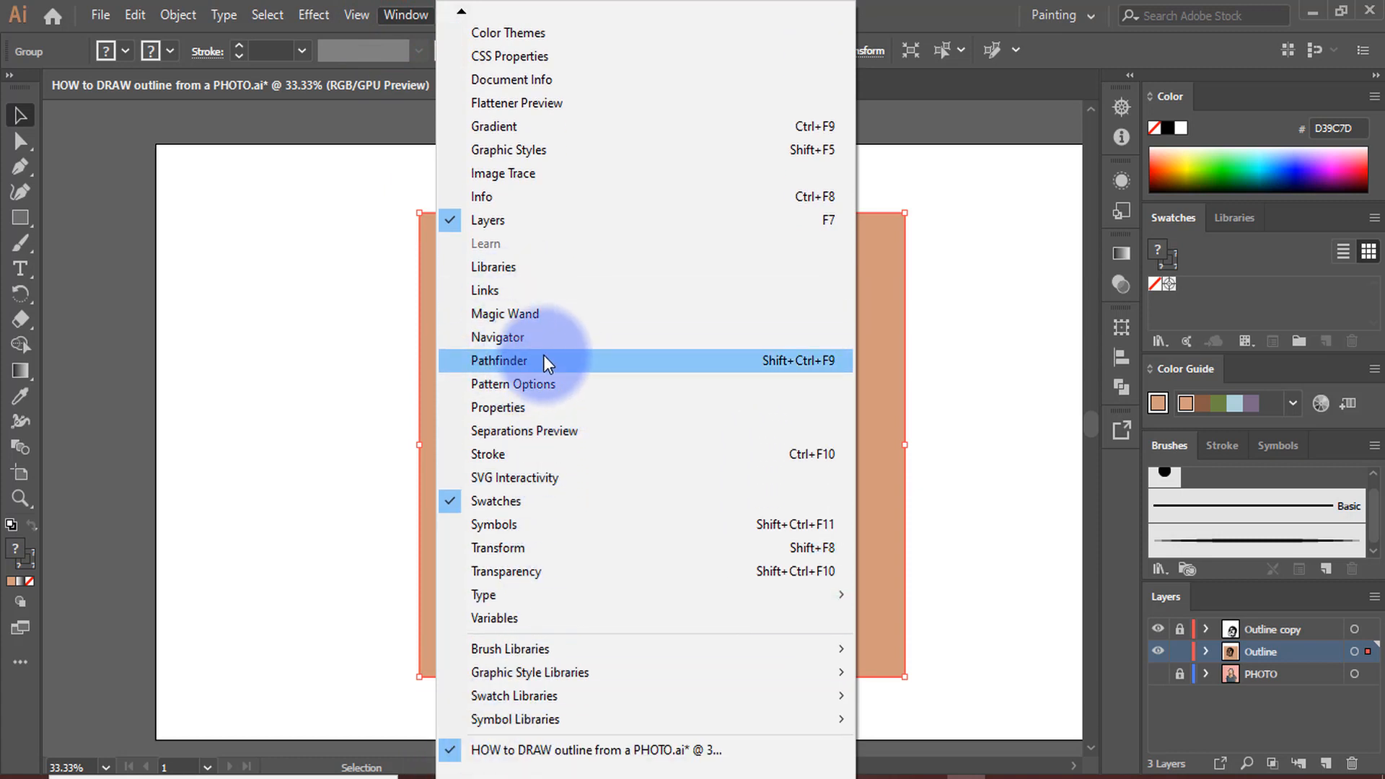
pyautogui.click(971, 340)
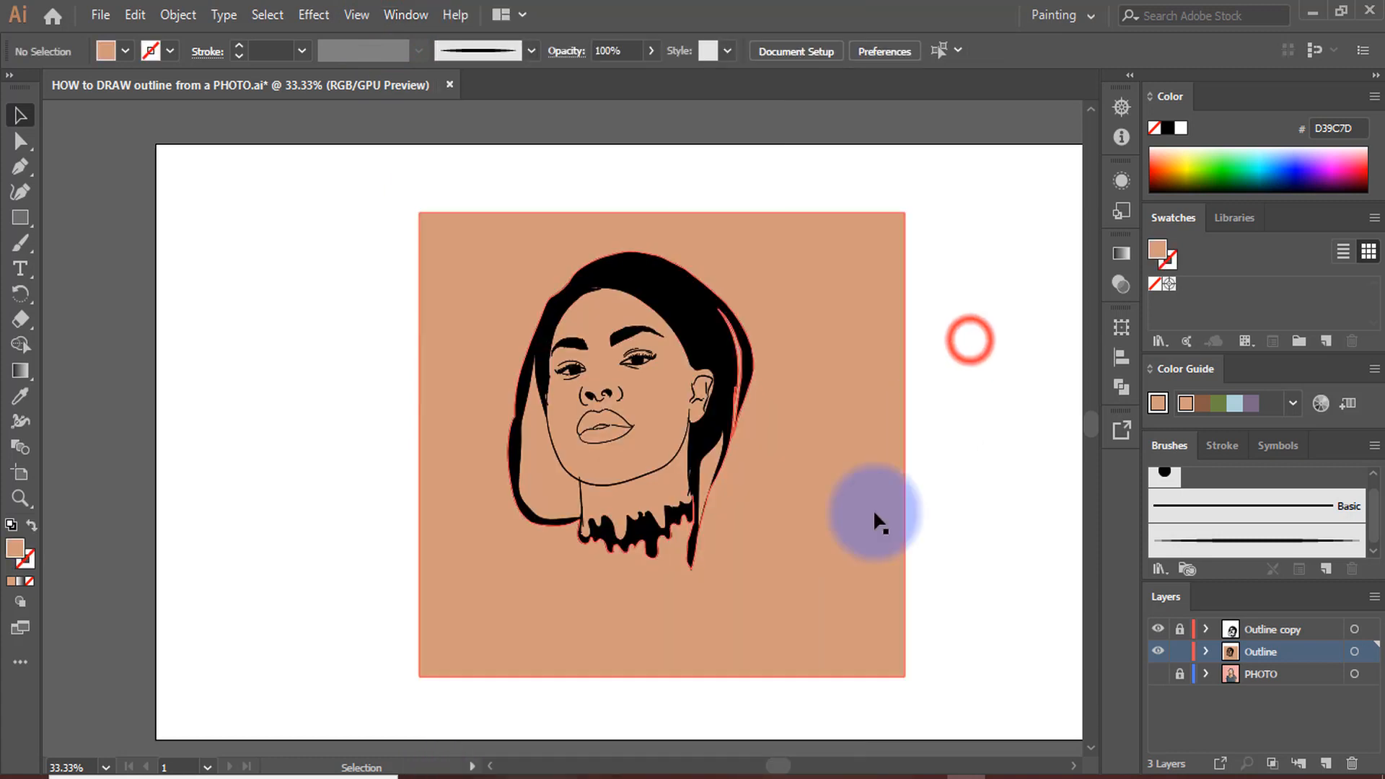
# Isolate the merged portrait group and delete the skin-coloured background surrounding the head
pyautogui.moveTo(398, 142); pyautogui.dragTo(972, 641)
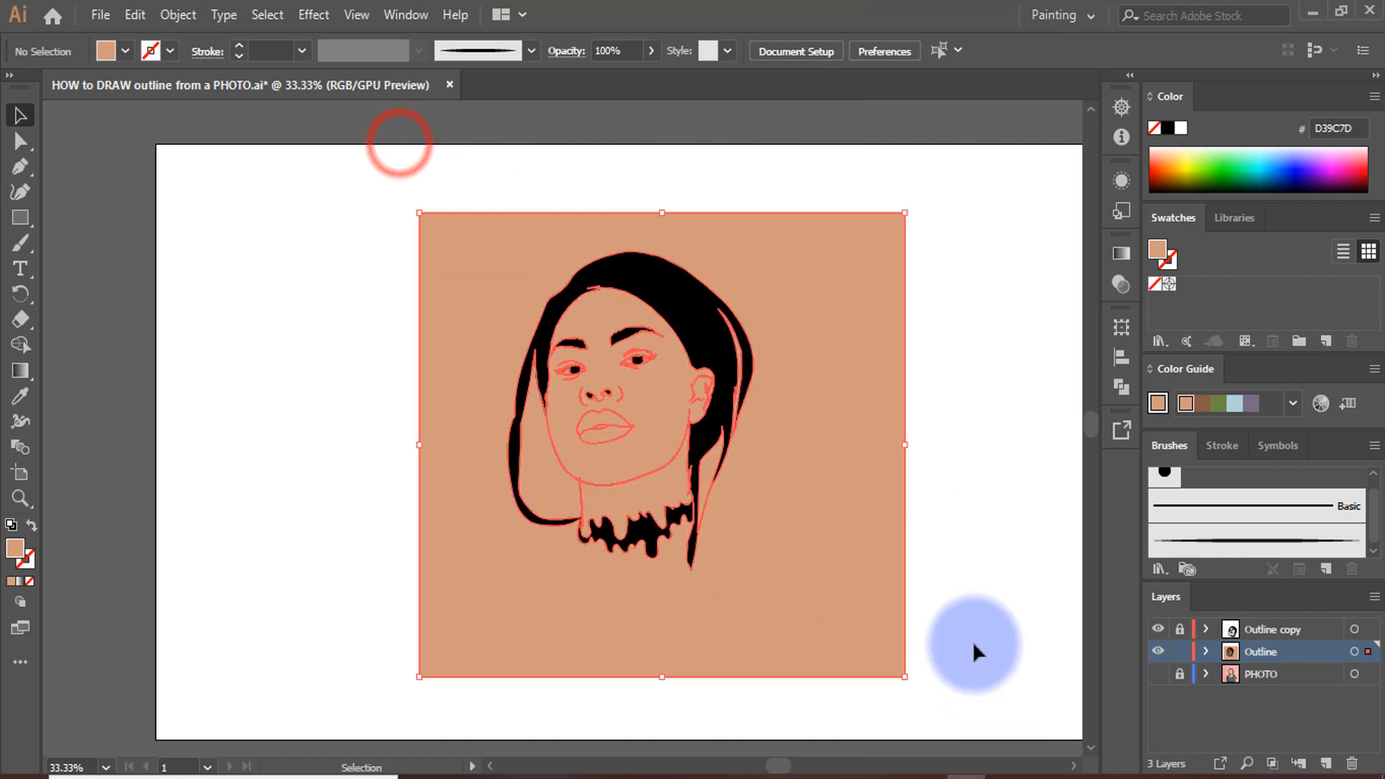
pyautogui.rightClick(795, 295)
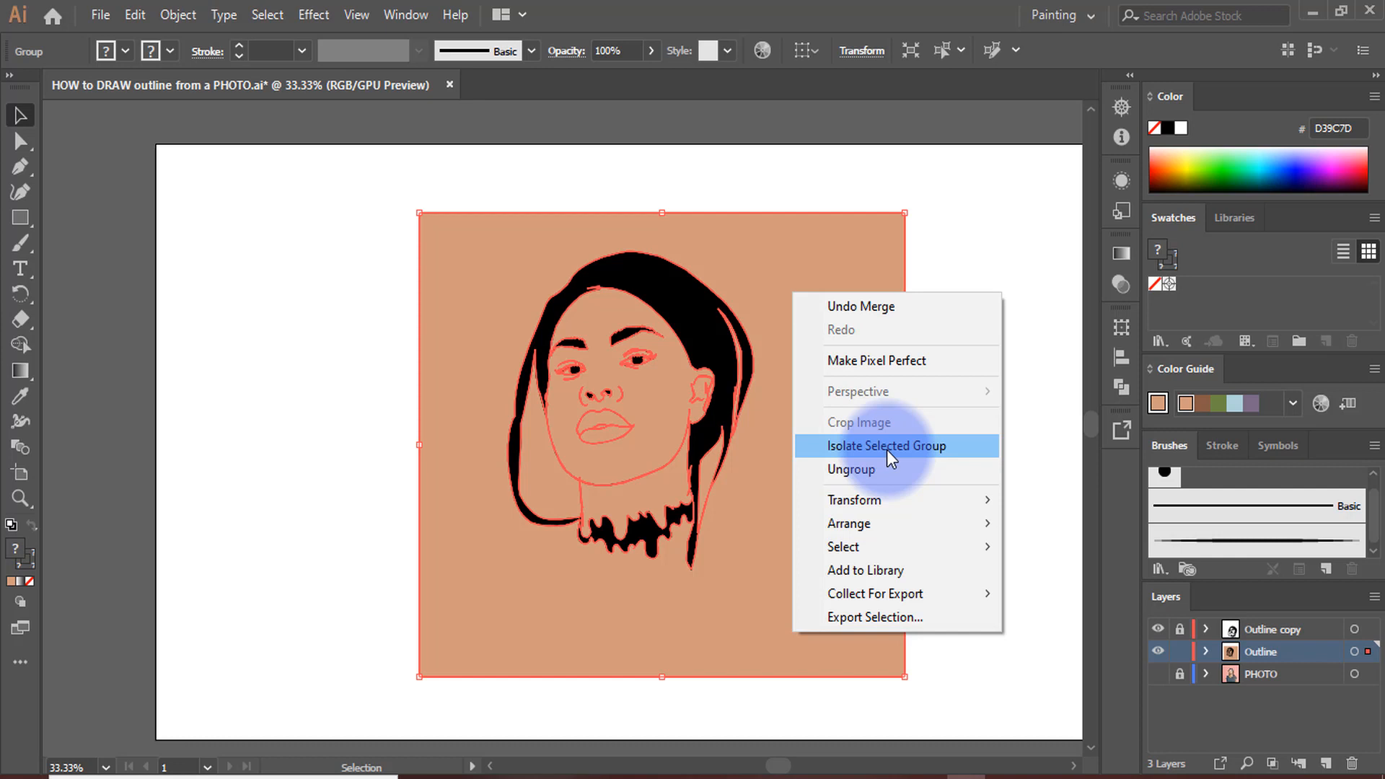
pyautogui.click(885, 449)
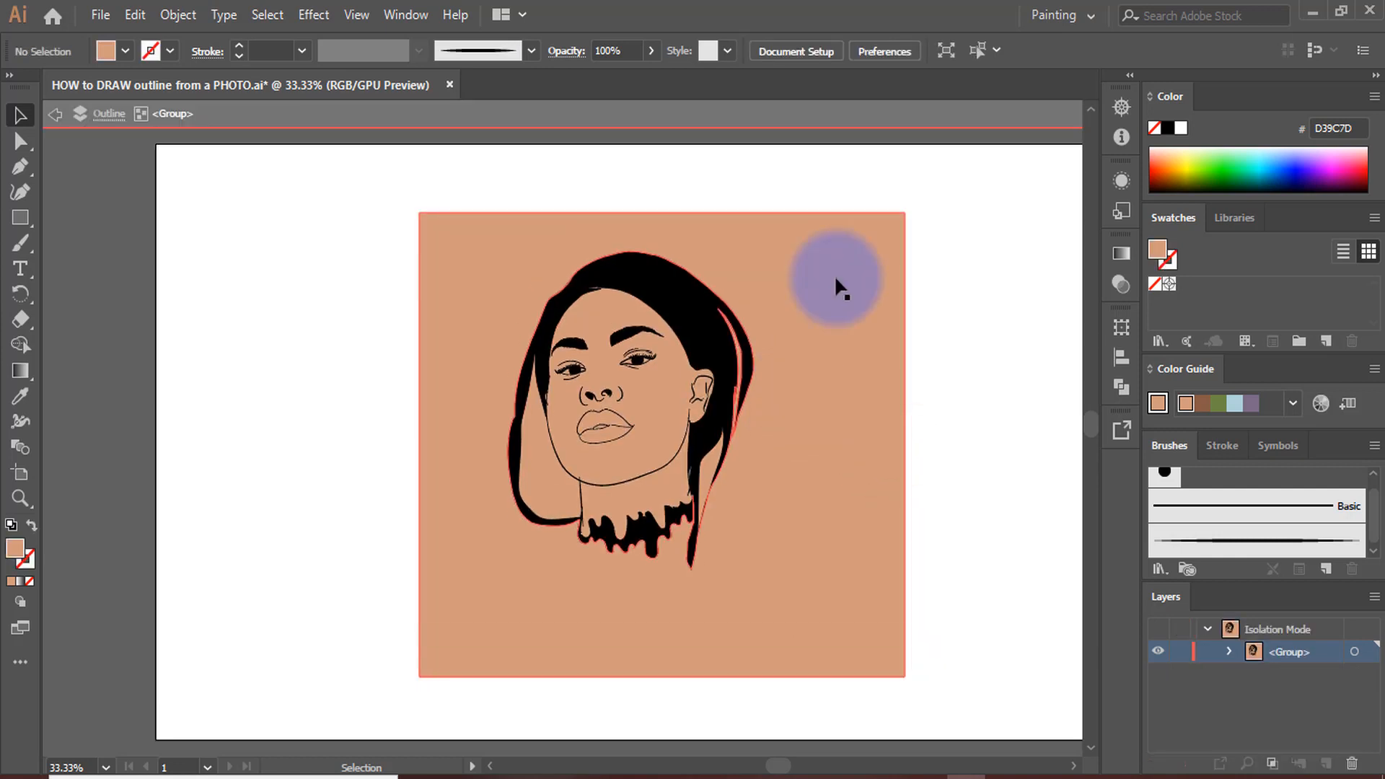
pyautogui.click(849, 369)
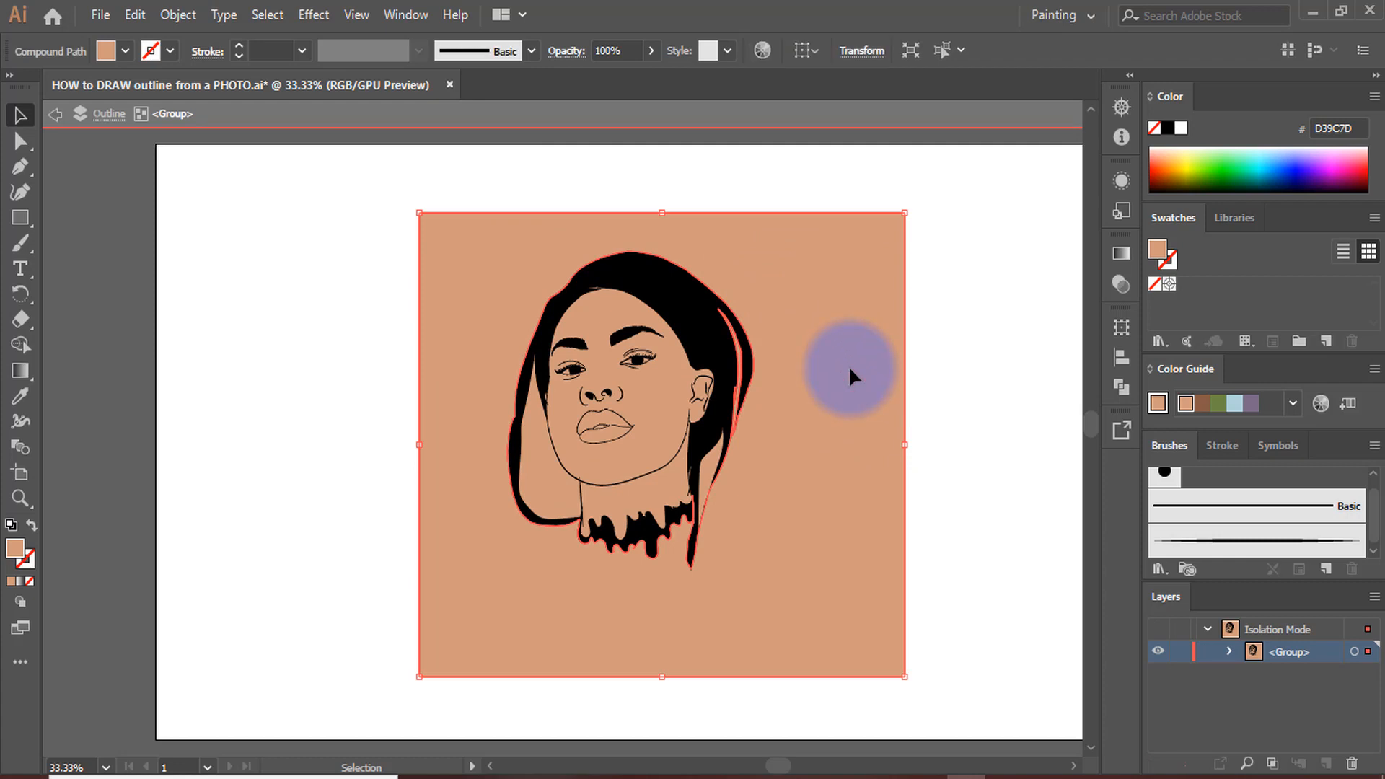
pyautogui.press('Delete')
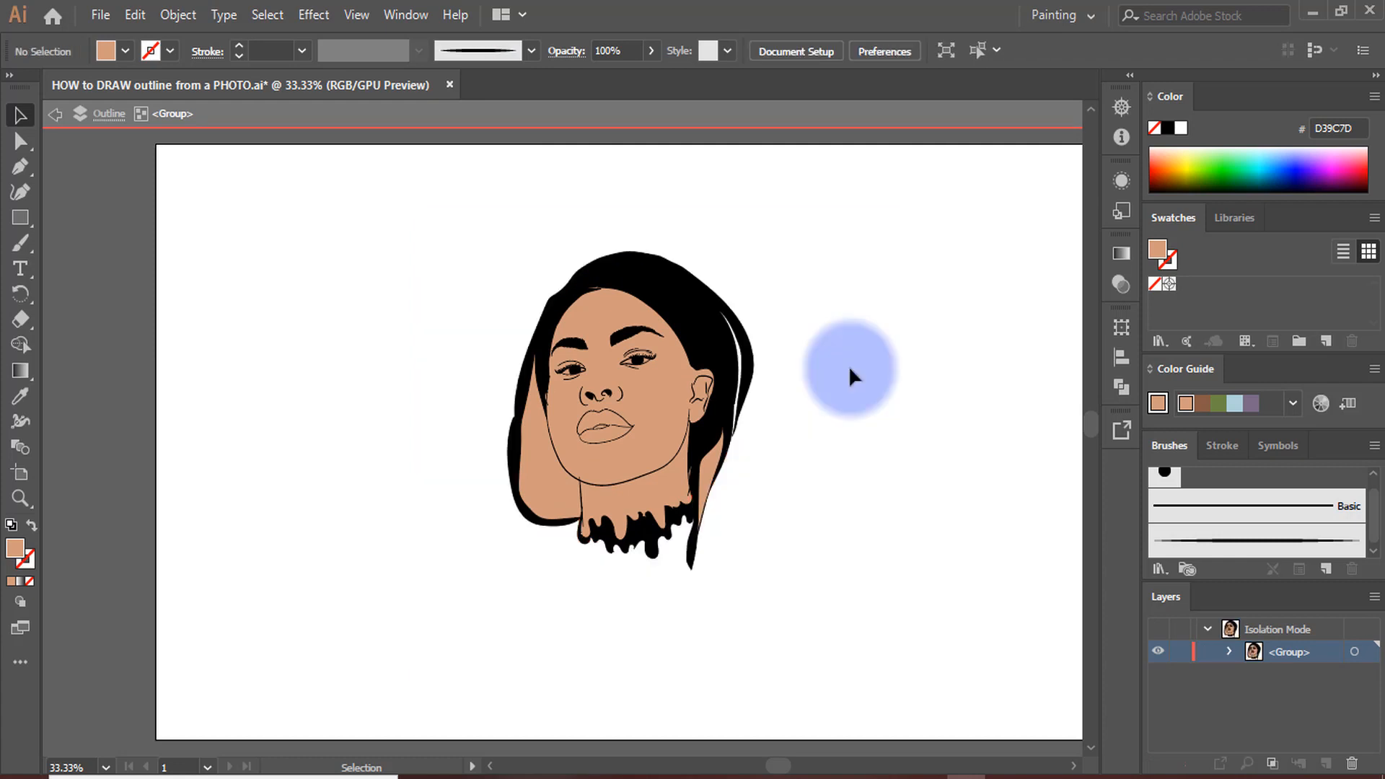
# Delete the leftover skin-coloured areas enclosed by the loose hair strands on both sides of the neck
pyautogui.scroll(1, 667, 477)
pyautogui.scroll(2, 668, 478)
pyautogui.scroll(-1, 349, 498)
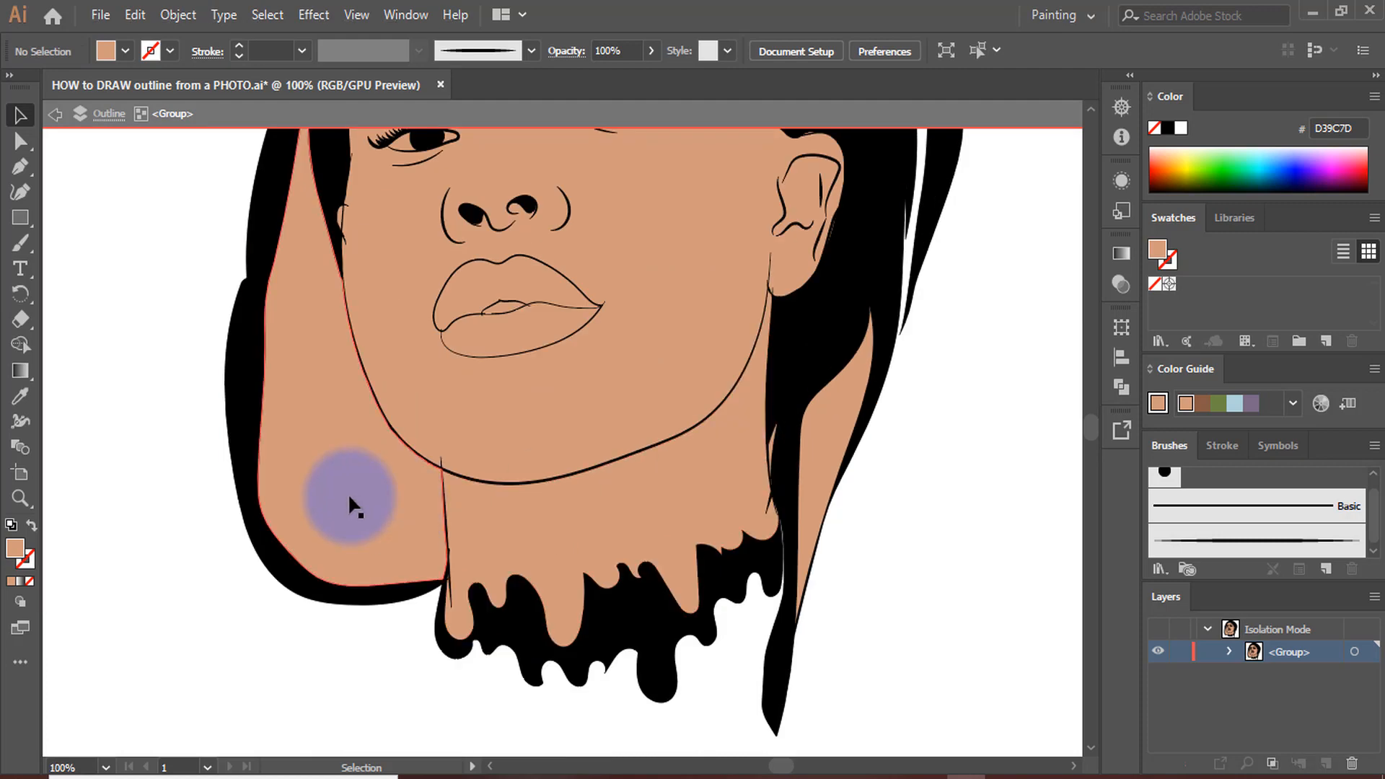
pyautogui.click(348, 492)
pyautogui.press('Delete')
pyautogui.click(828, 427)
pyautogui.press('Delete')
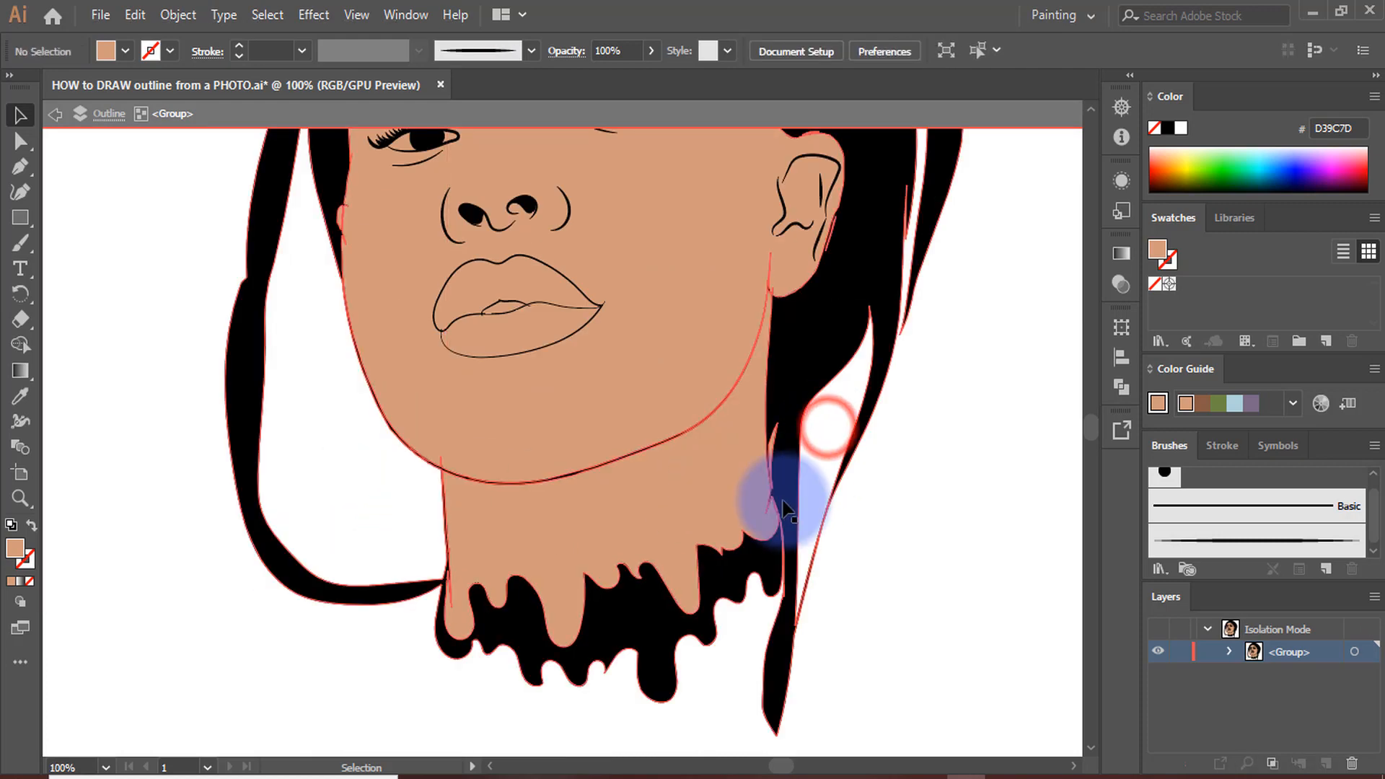
pyautogui.scroll(6, 775, 475)
pyautogui.click(747, 211)
pyautogui.press('Delete')
# Fill the four eye-white areas beside the irises of both eyes with off-white E8E1DD, and deselect them
pyautogui.scroll(-7, 678, 482)
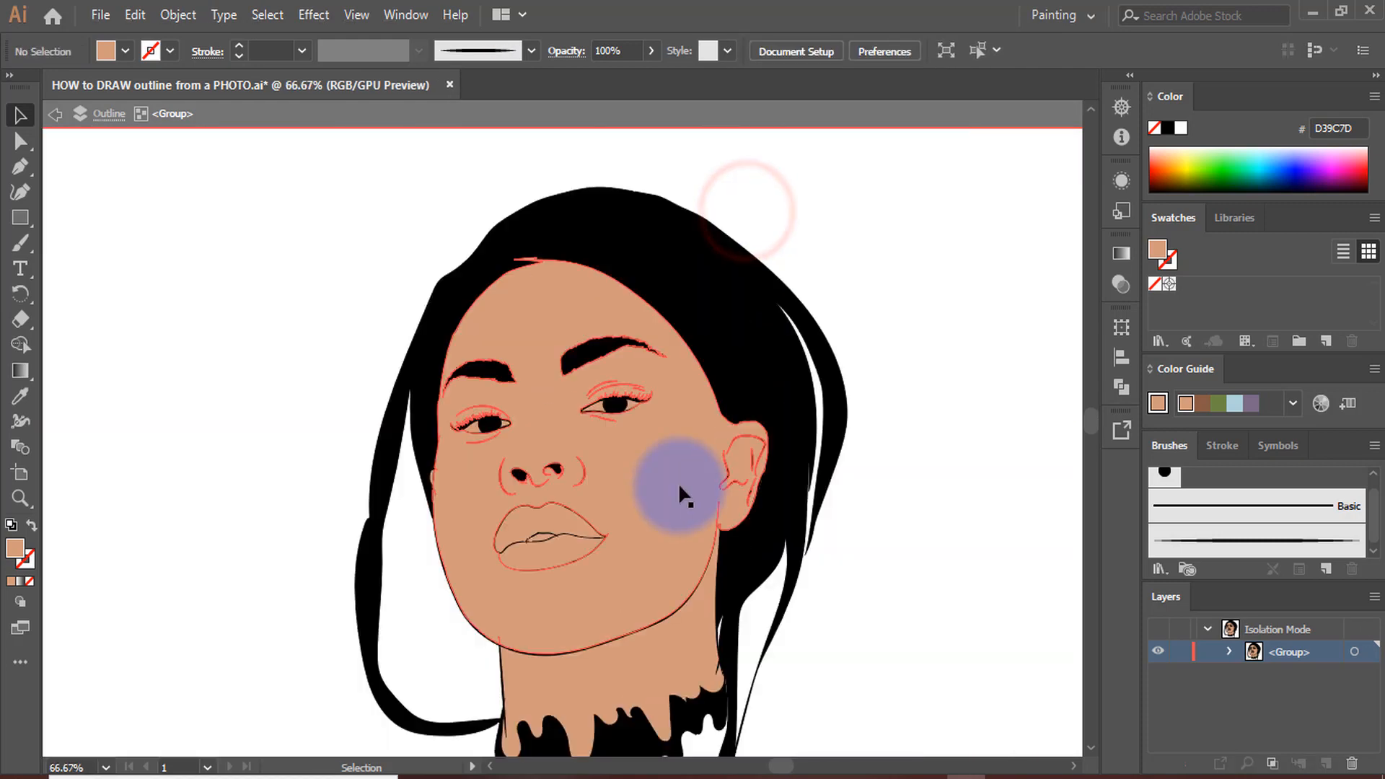
pyautogui.scroll(4, 620, 414)
pyautogui.scroll(4, 641, 411)
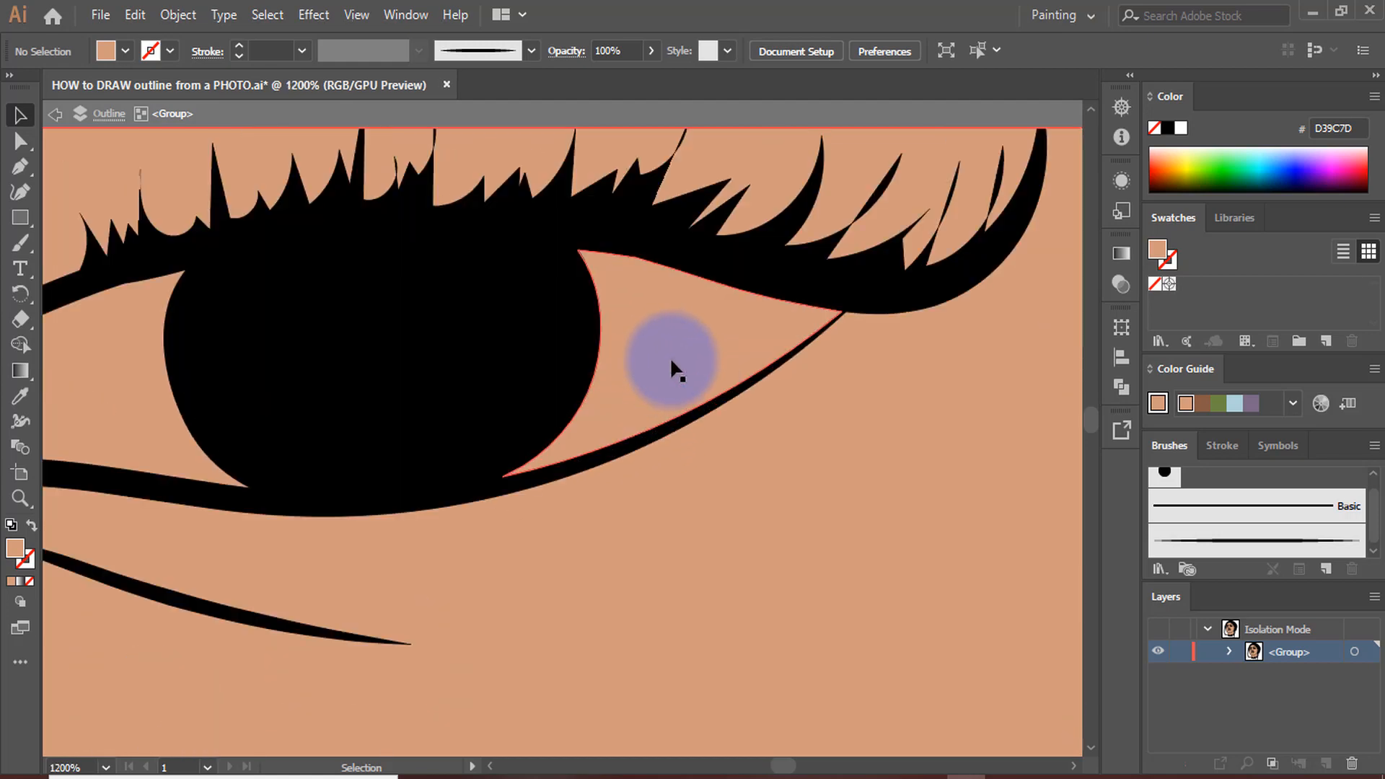
pyautogui.click(678, 363)
pyautogui.scroll(-3, 678, 368)
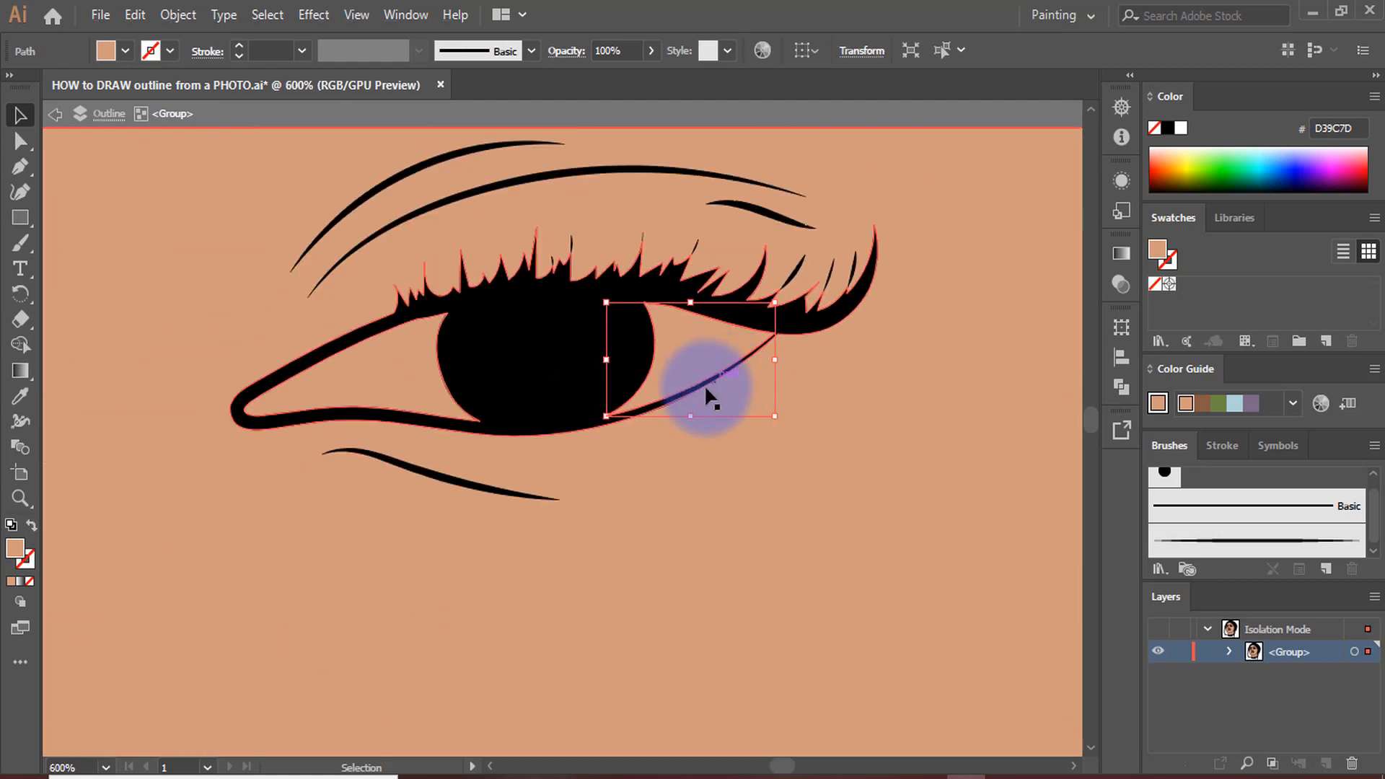
pyautogui.scroll(3, 463, 393)
pyautogui.click(315, 344)
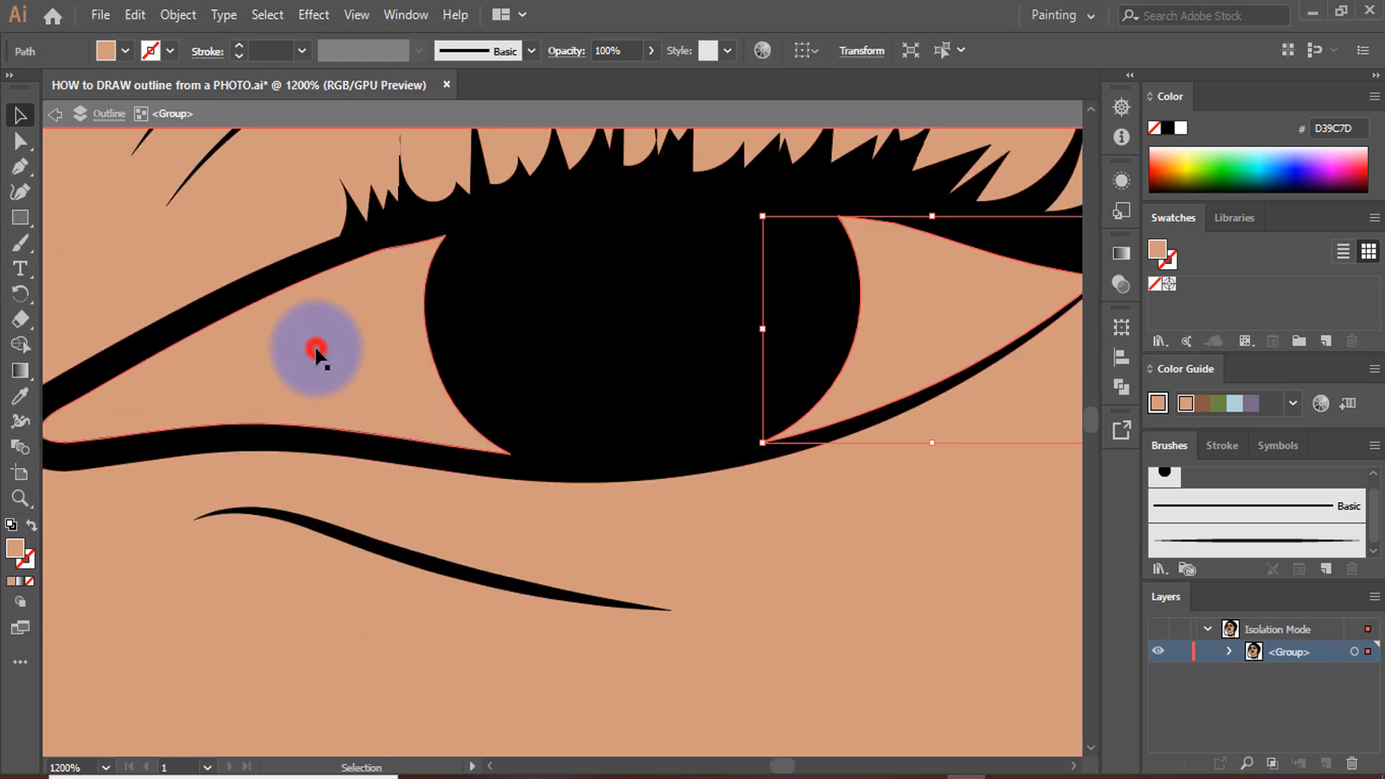
pyautogui.scroll(-4, 850, 418)
pyautogui.scroll(4, 433, 464)
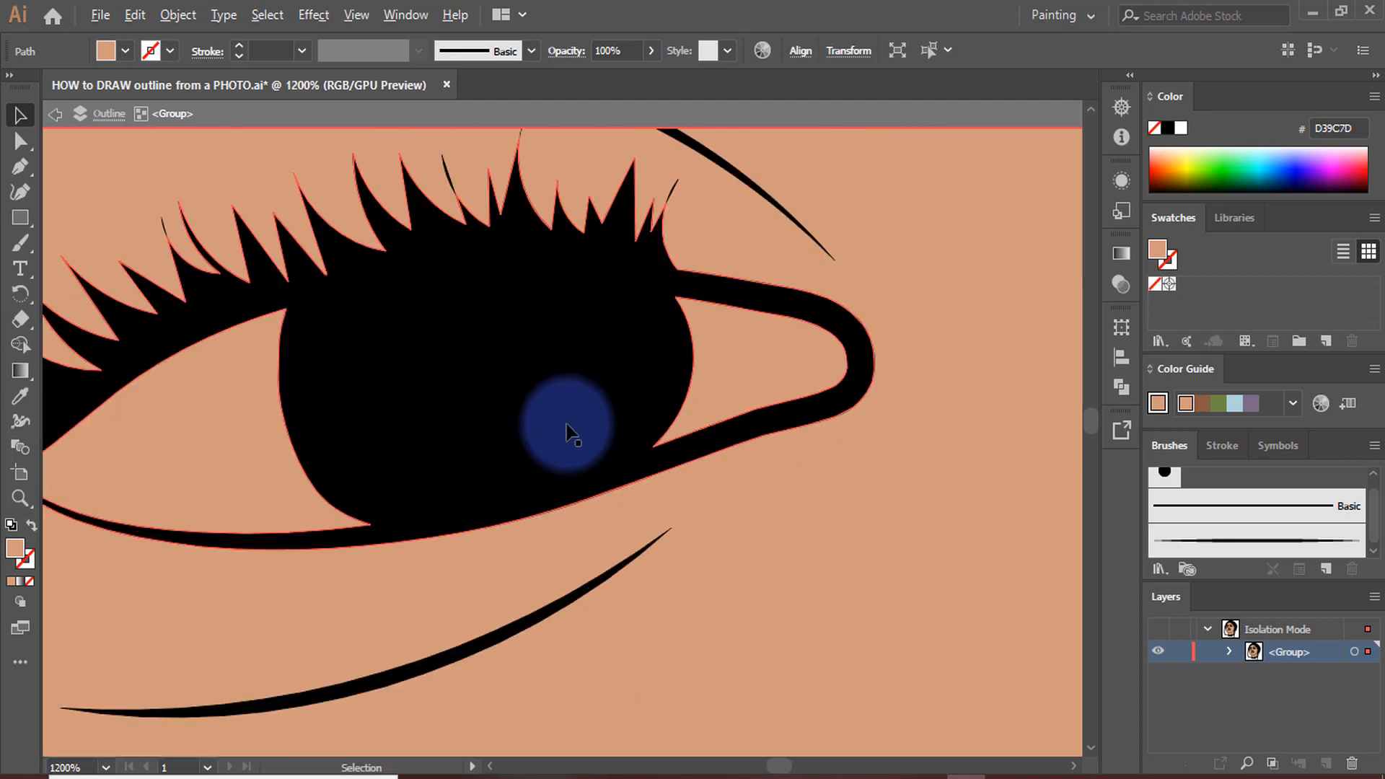
pyautogui.keyDown('shift'); pyautogui.click(741, 370); pyautogui.keyUp('shift')
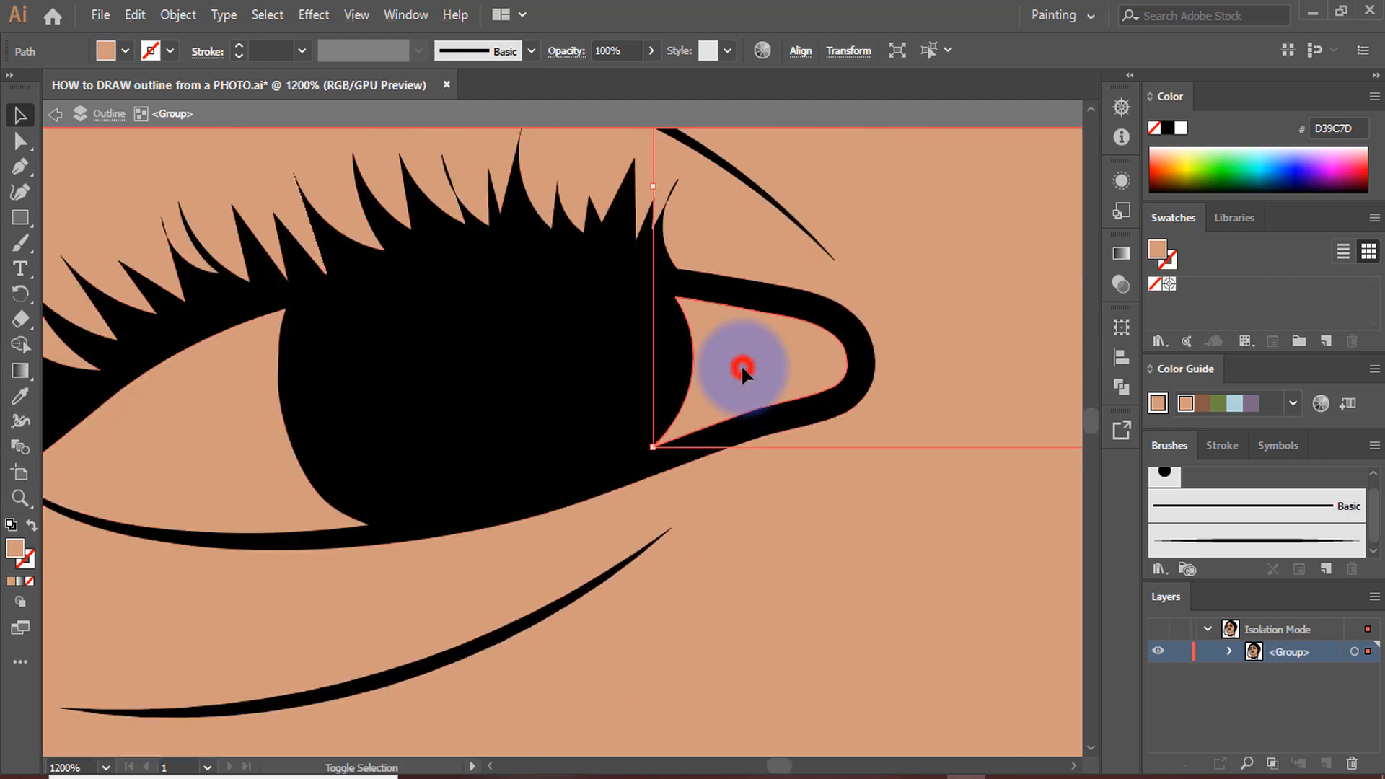
pyautogui.keyDown('shift'); pyautogui.click(207, 464); pyautogui.keyUp('shift')
pyautogui.scroll(-5, 503, 507)
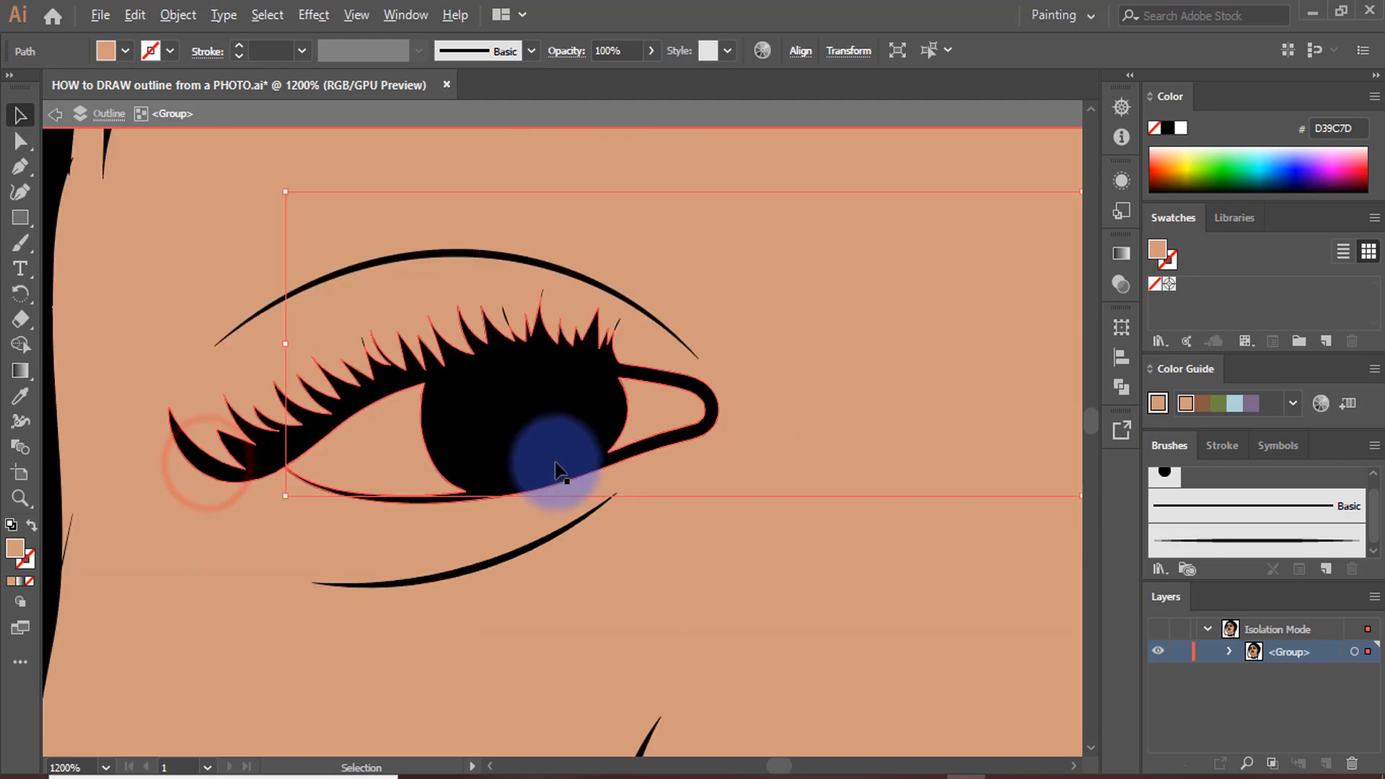
pyautogui.click(13, 550)
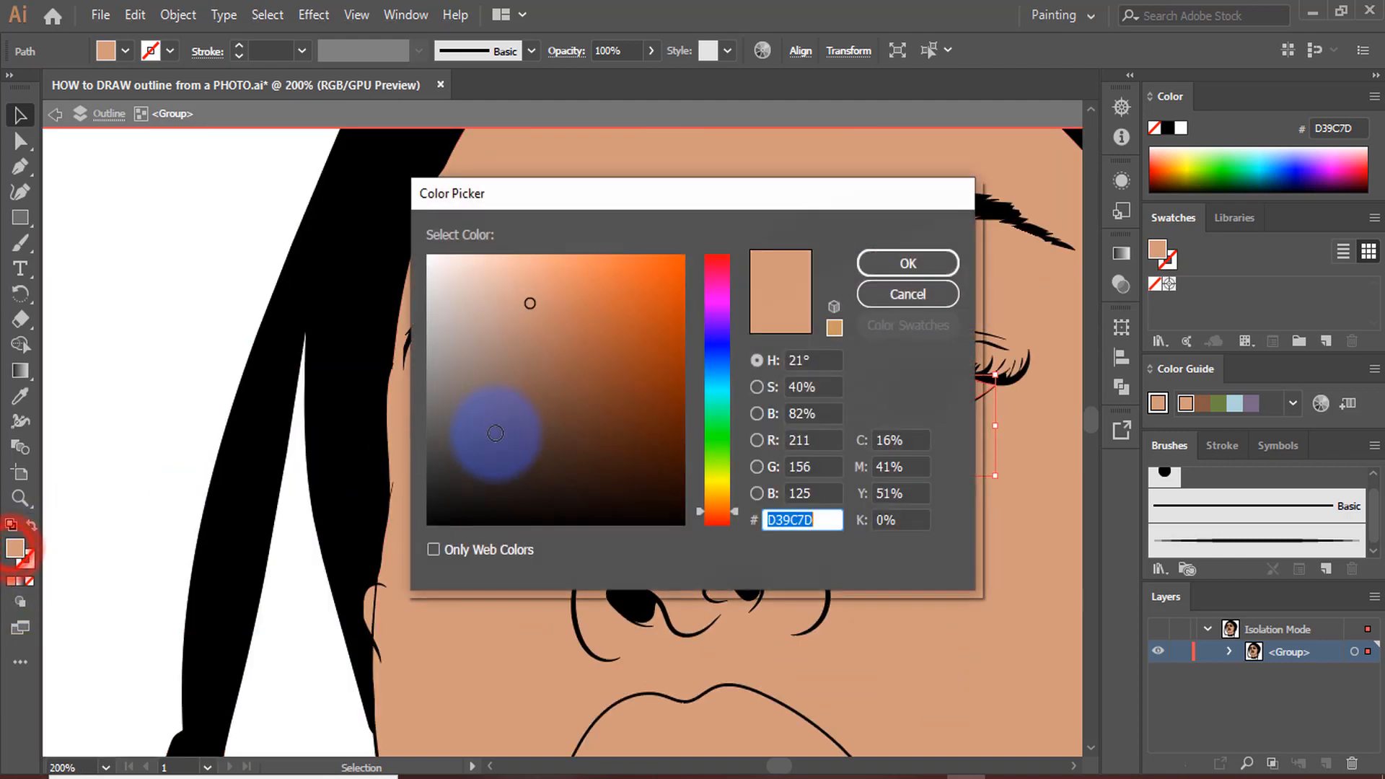
pyautogui.click(439, 279)
pyautogui.click(899, 266)
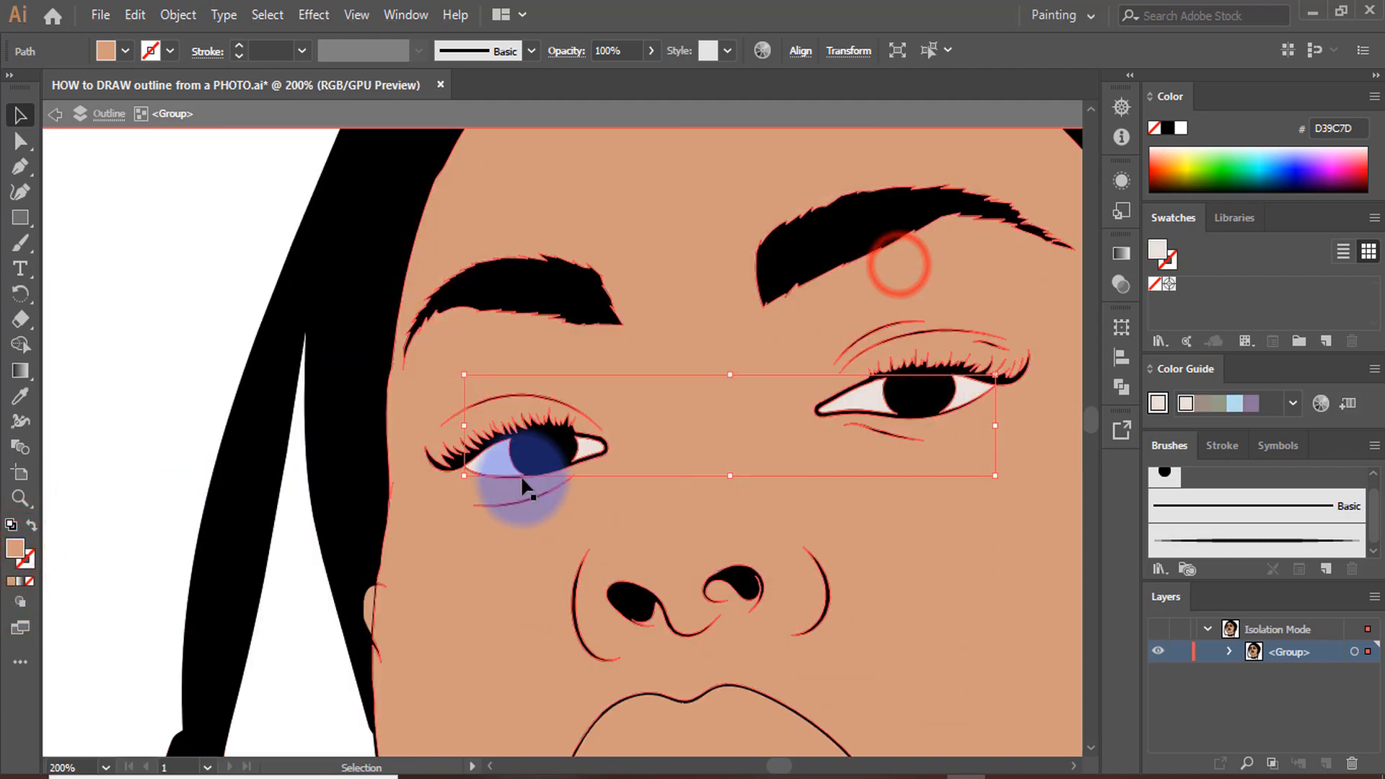
pyautogui.scroll(-4, 529, 482)
pyautogui.click(396, 371)
# Fill the upper lip shape with the reddish tone BA7063
pyautogui.scroll(4, 565, 538)
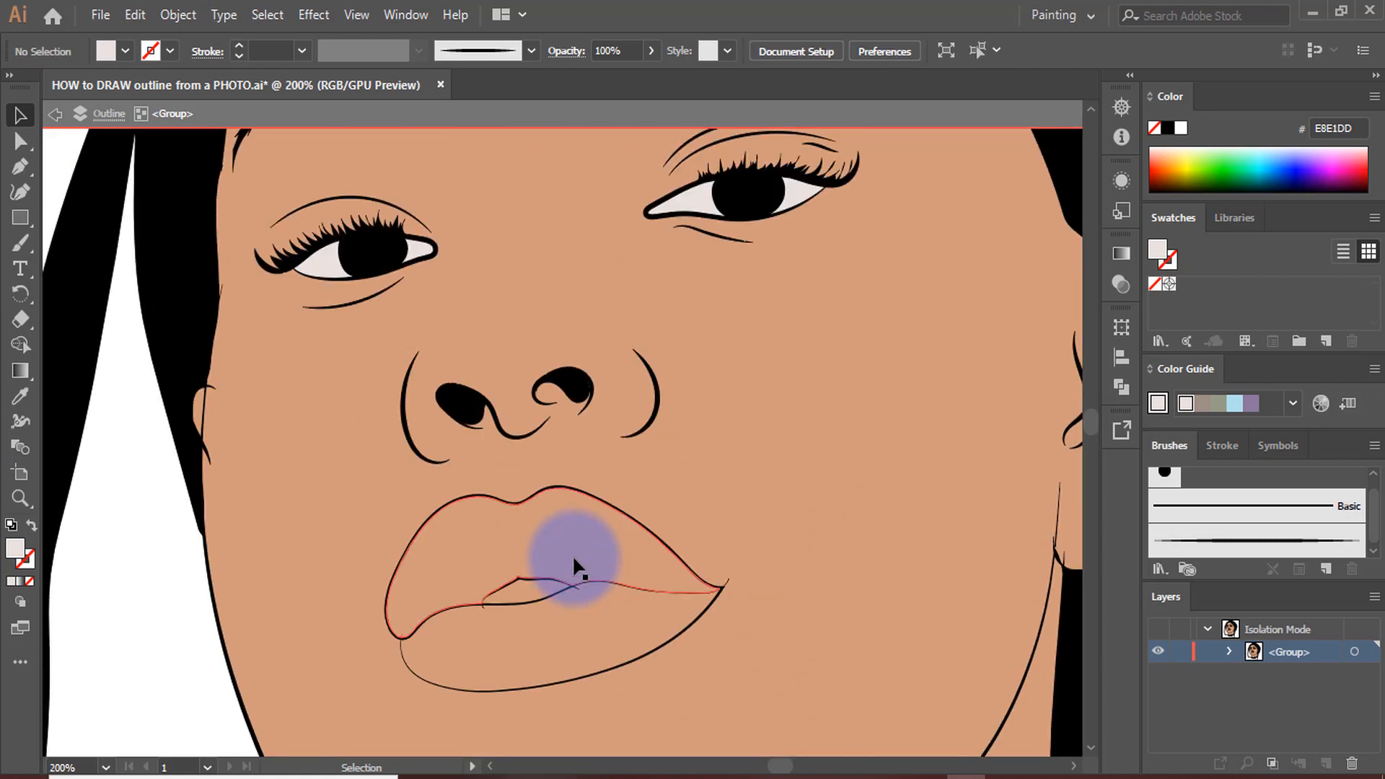
pyautogui.scroll(4, 572, 556)
pyautogui.click(621, 368)
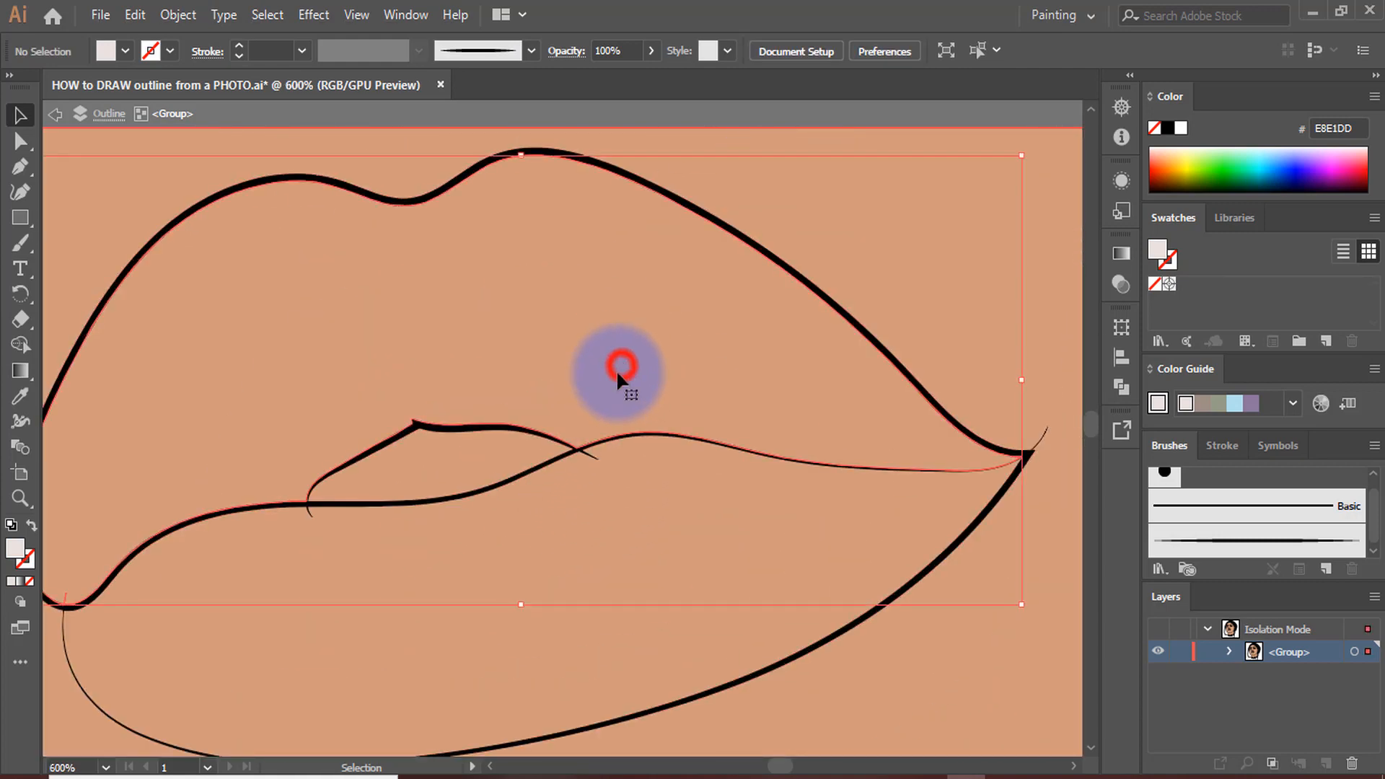
pyautogui.doubleClick(20, 550)
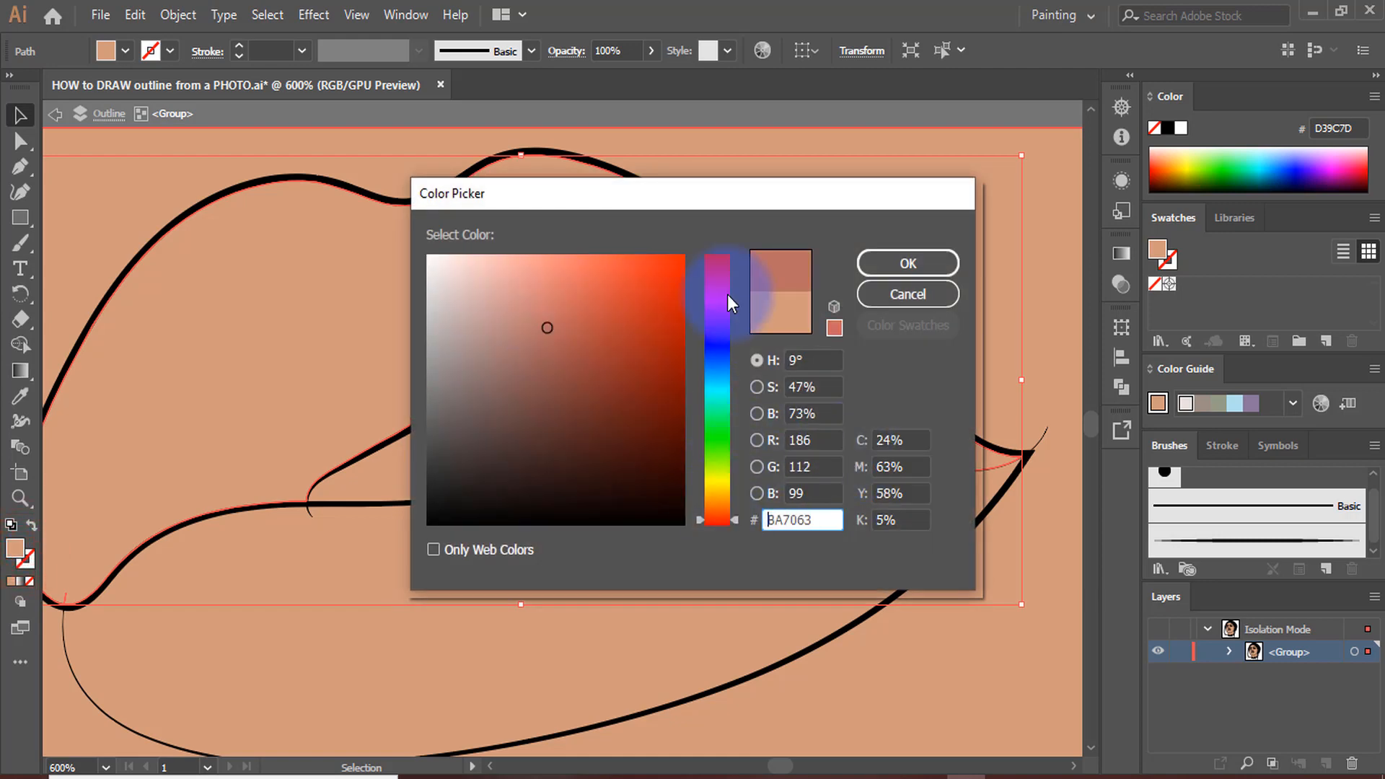
pyautogui.click(909, 267)
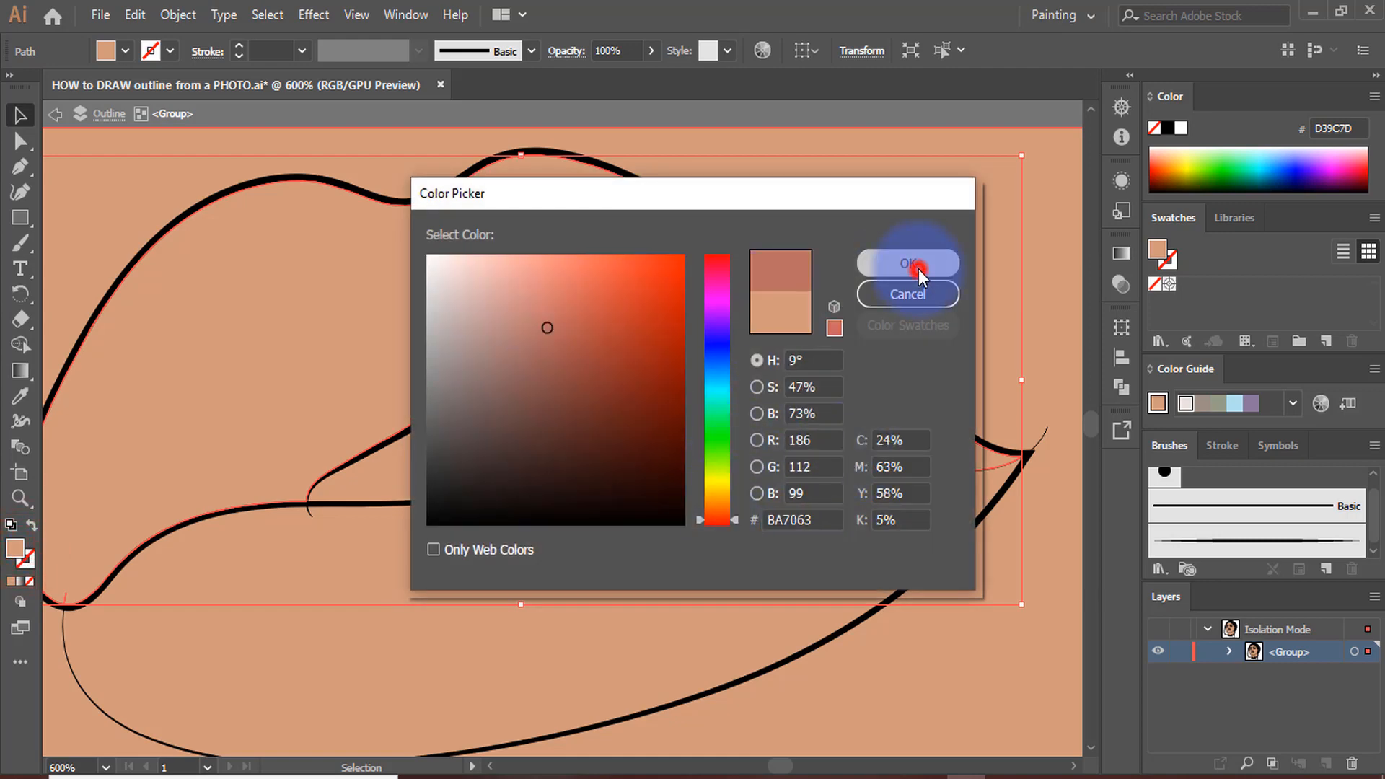
# Fill the lower lip by sampling the upper lip's colour and lightening it to D68D83, and deselect it with the Selection tool
pyautogui.scroll(-3, 682, 517)
pyautogui.click(684, 532)
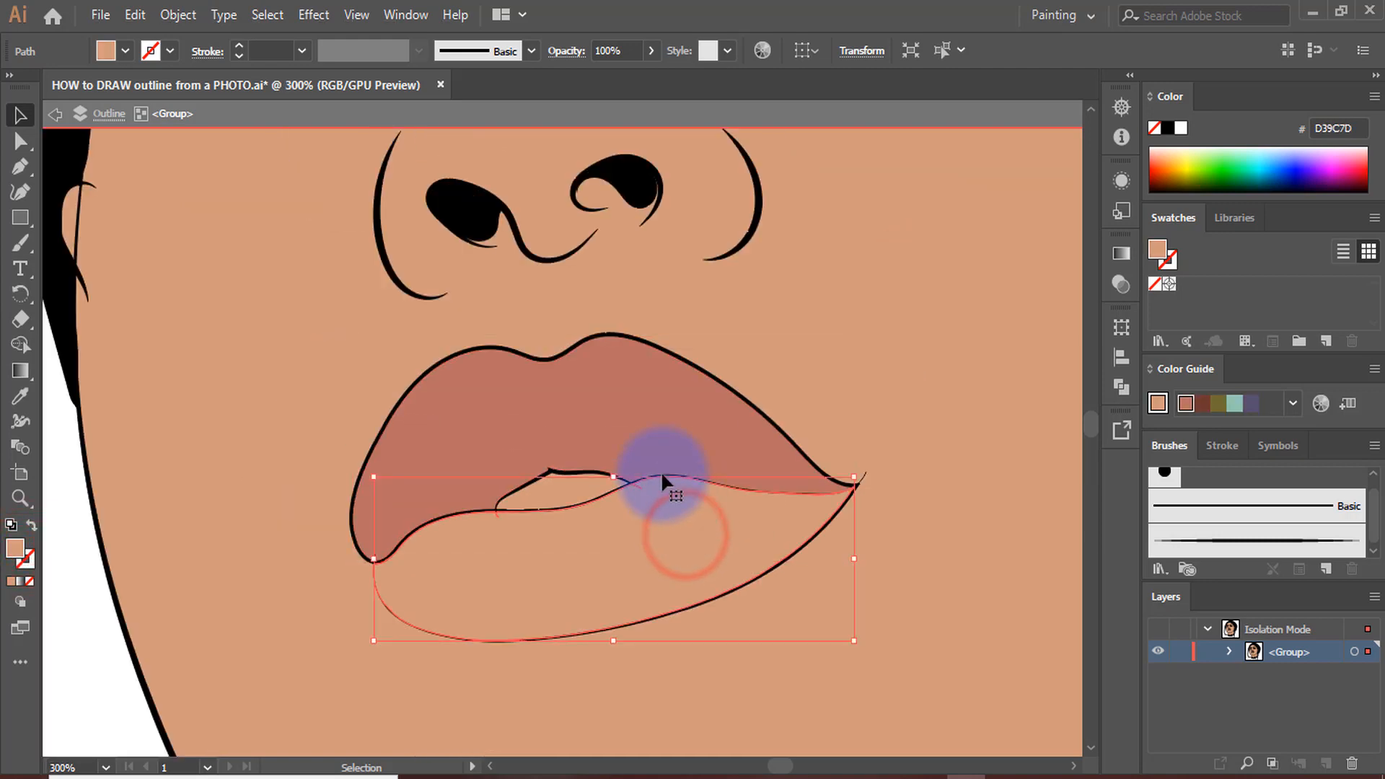
pyautogui.press('i')
pyautogui.click(649, 426)
pyautogui.doubleClick(15, 552)
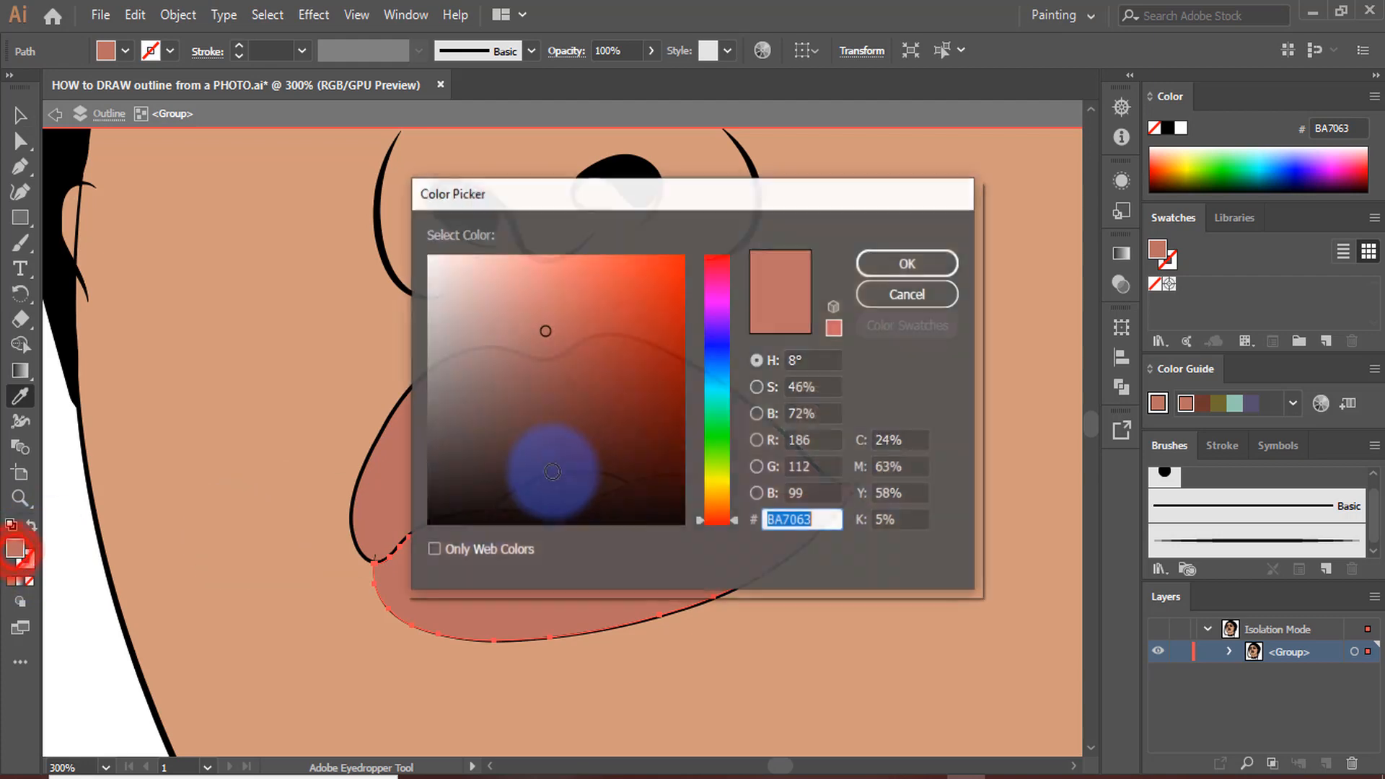
pyautogui.click(521, 298)
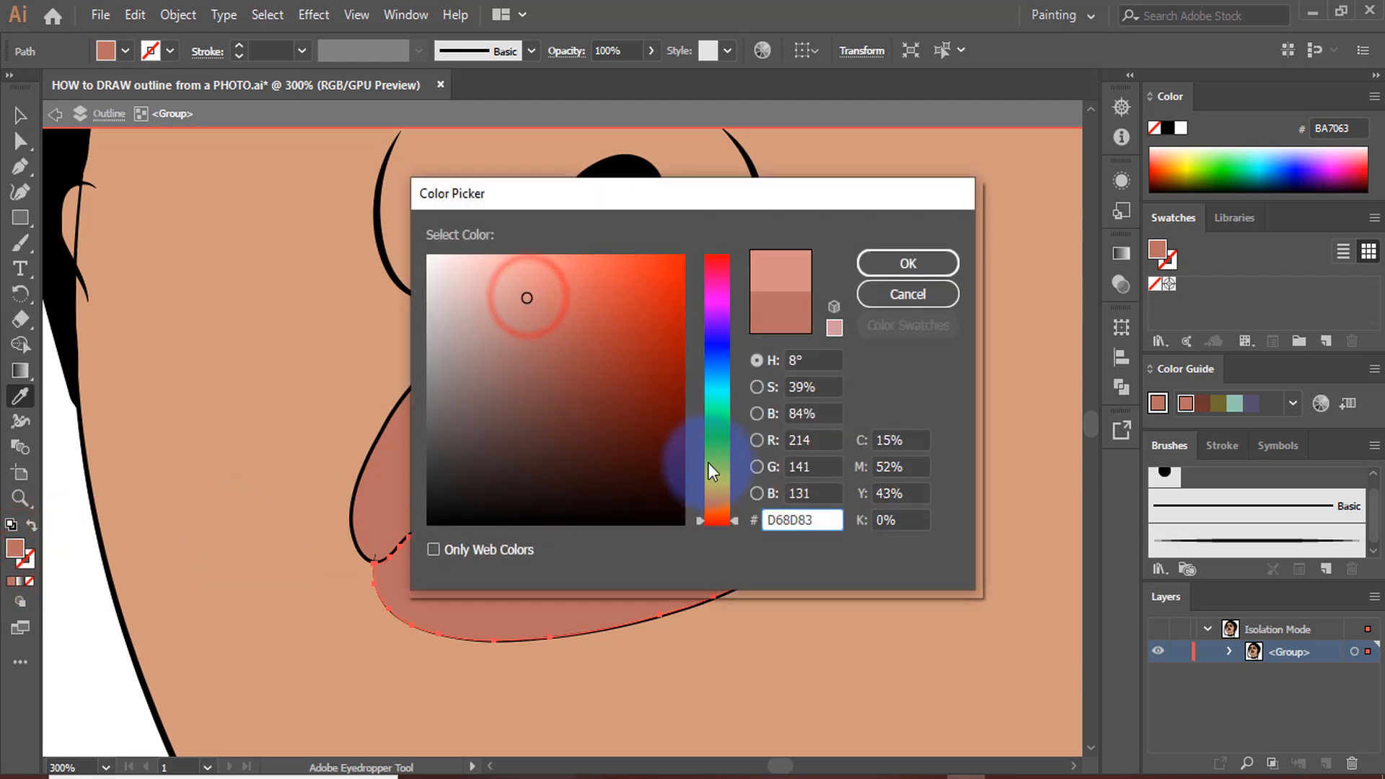
pyautogui.click(921, 262)
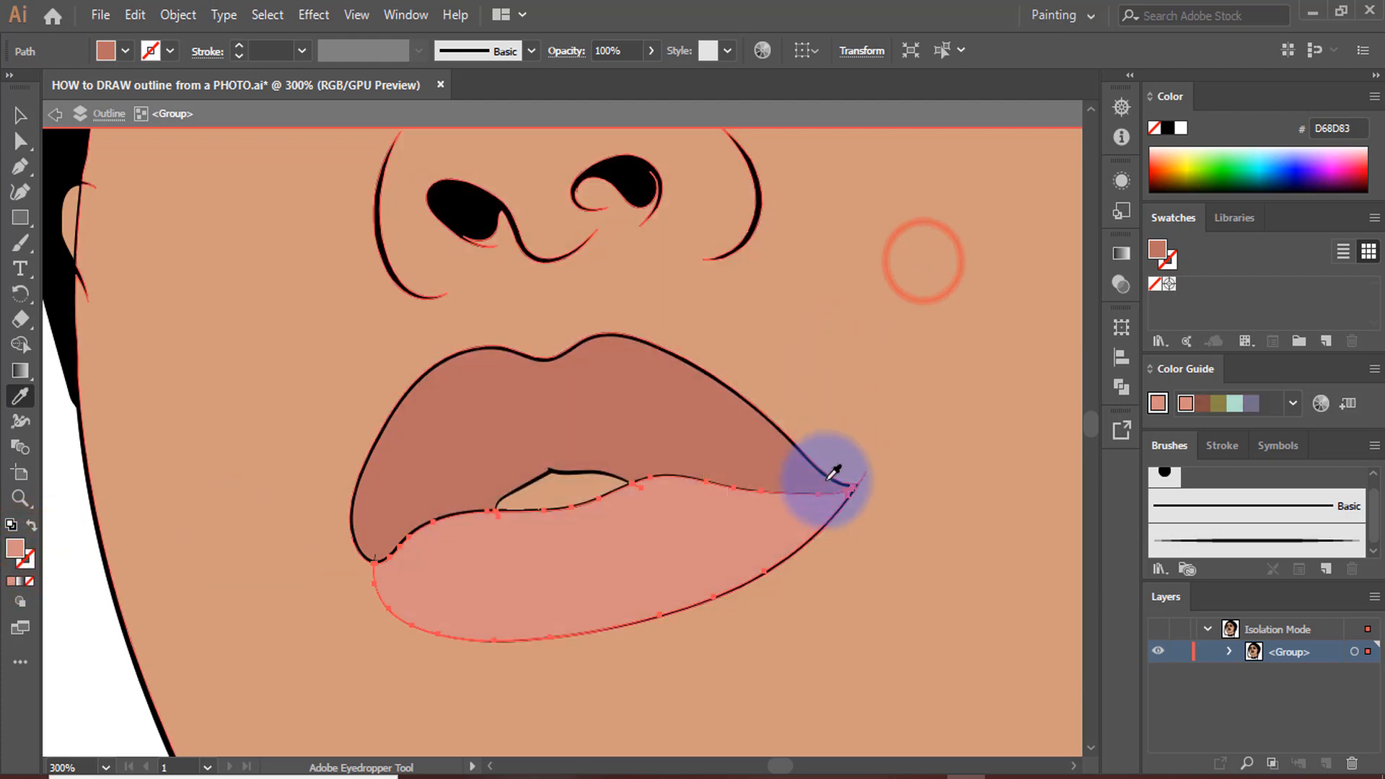
pyautogui.hotkey('ctrl', '1')
pyautogui.click(23, 118)
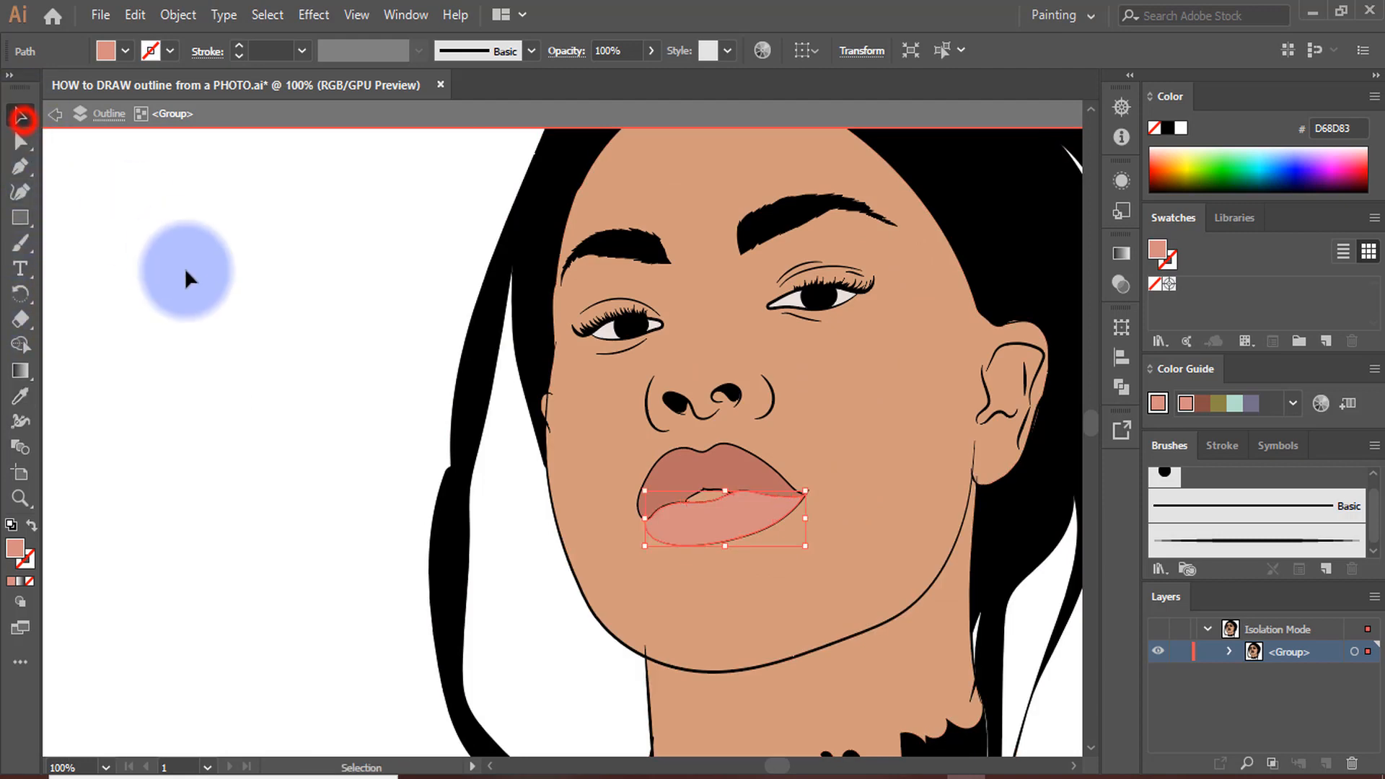
pyautogui.click(185, 270)
# Fill the teeth gap between the upper and lower lips with off-white D8CBC5, and exit isolation mode
pyautogui.scroll(-2, 609, 558)
pyautogui.scroll(3, 611, 544)
pyautogui.scroll(7, 739, 517)
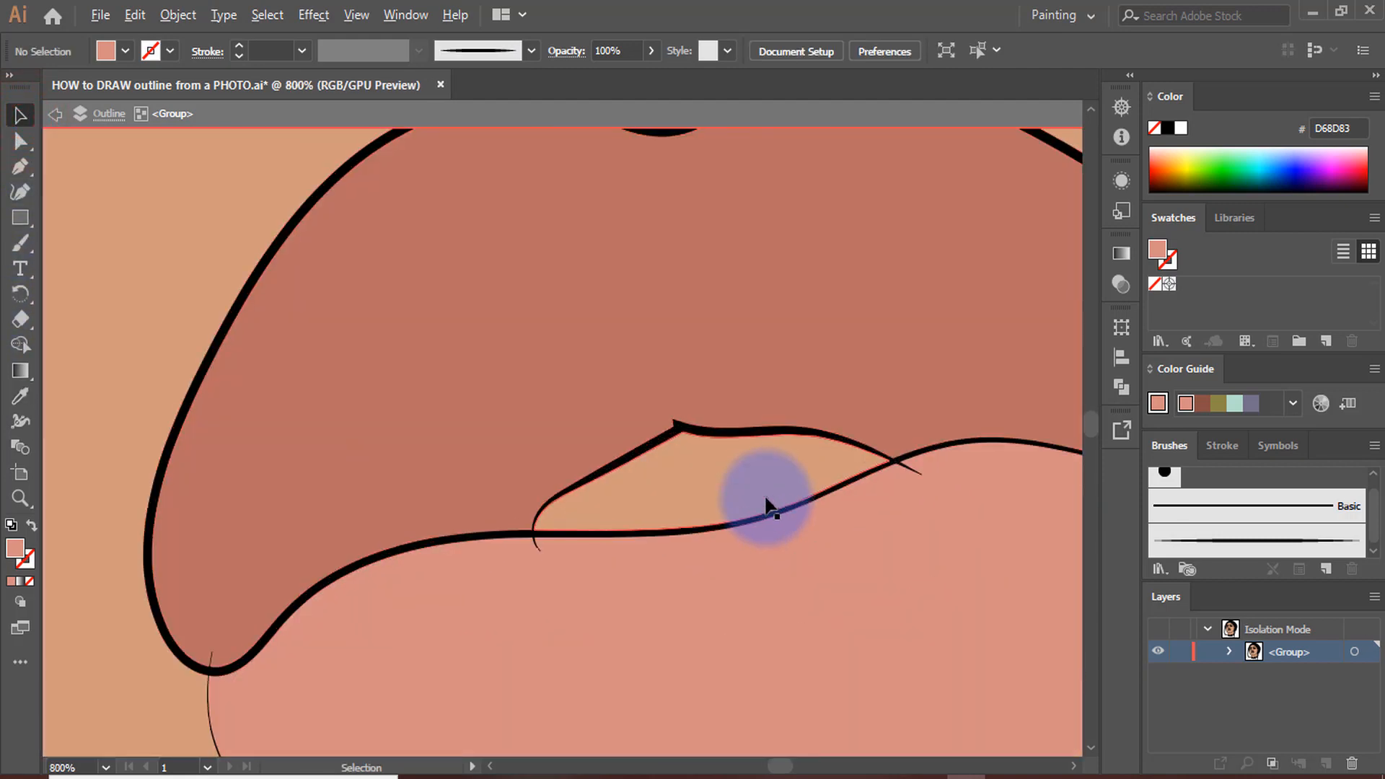
pyautogui.click(721, 469)
pyautogui.doubleClick(16, 549)
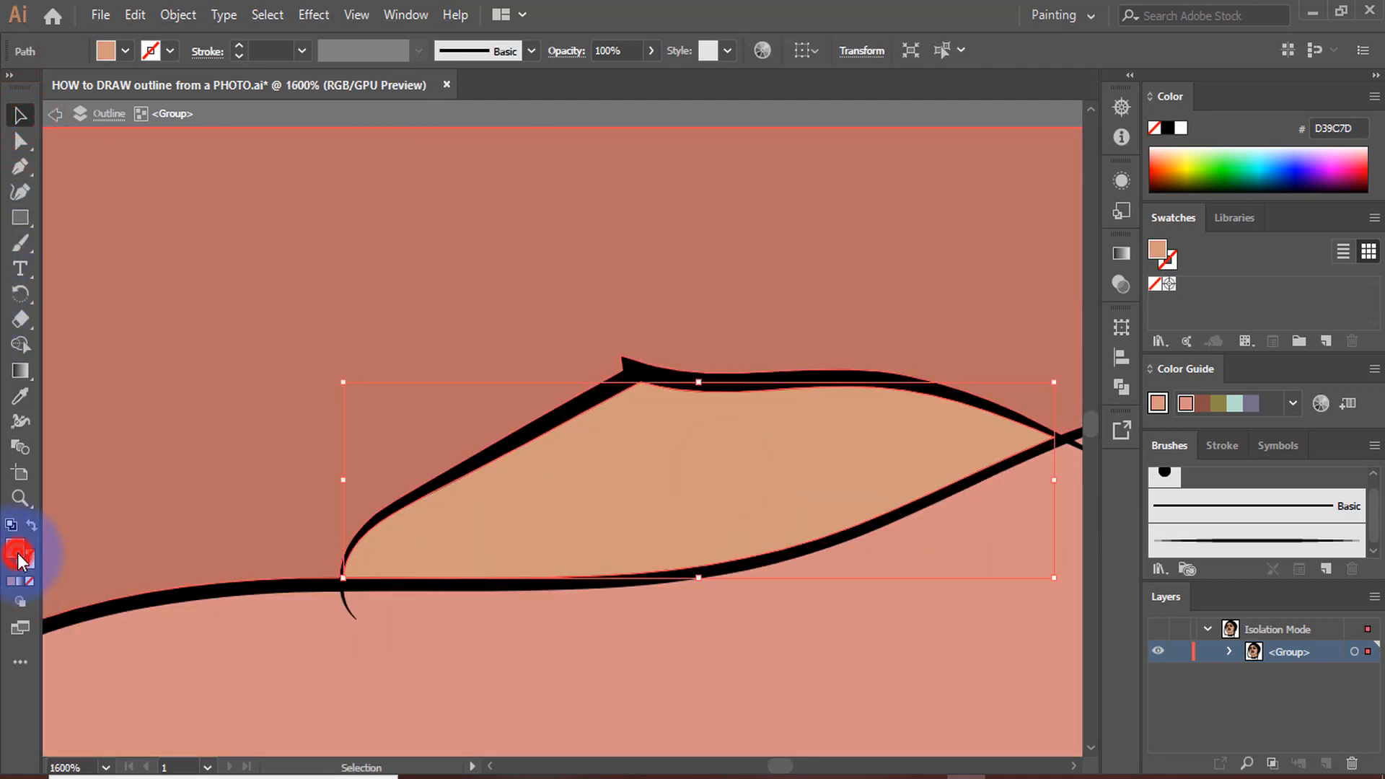
pyautogui.moveTo(444, 323)
pyautogui.mouseDown()
pyautogui.moveTo(448, 300)
pyautogui.moveTo(458, 318)
pyautogui.moveTo(451, 295)
pyautogui.mouseUp()
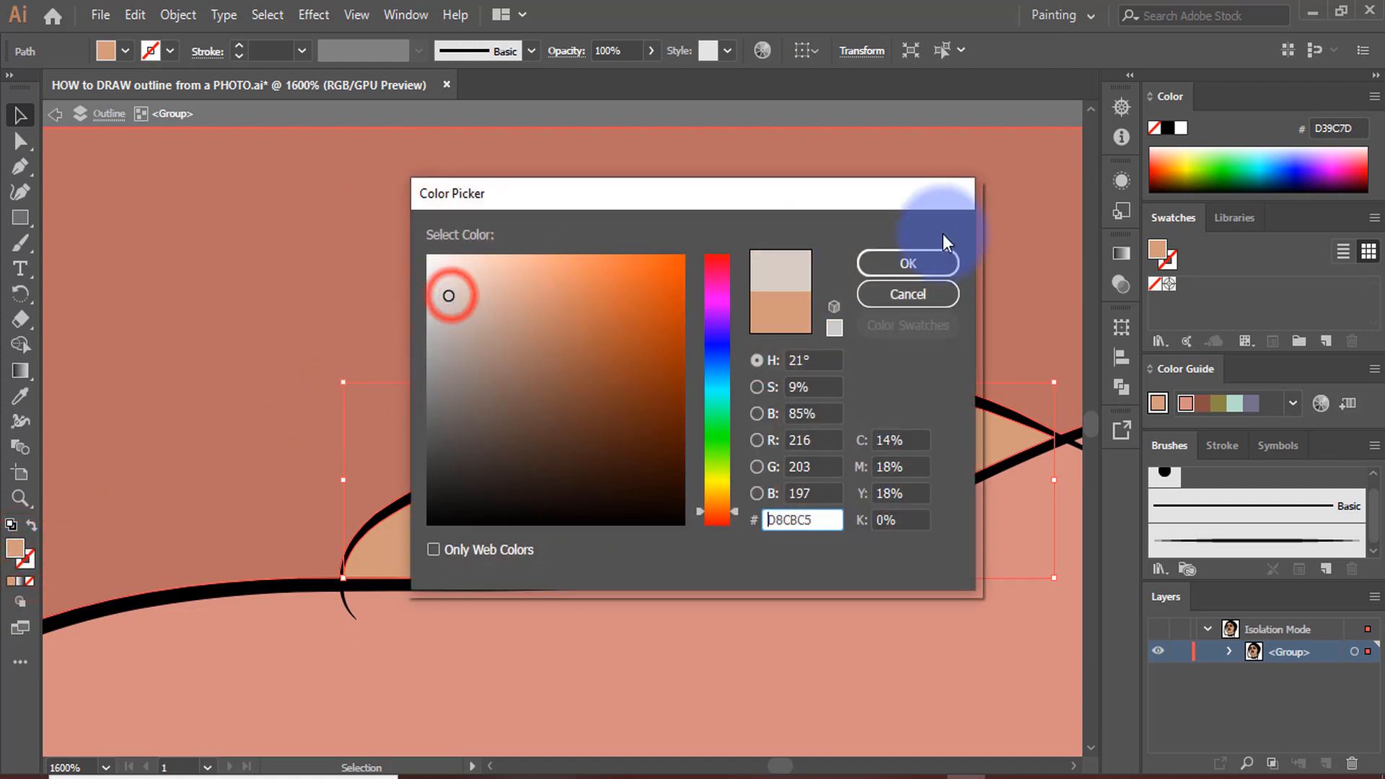
pyautogui.click(908, 263)
pyautogui.scroll(-8, 695, 582)
pyautogui.doubleClick(322, 613)
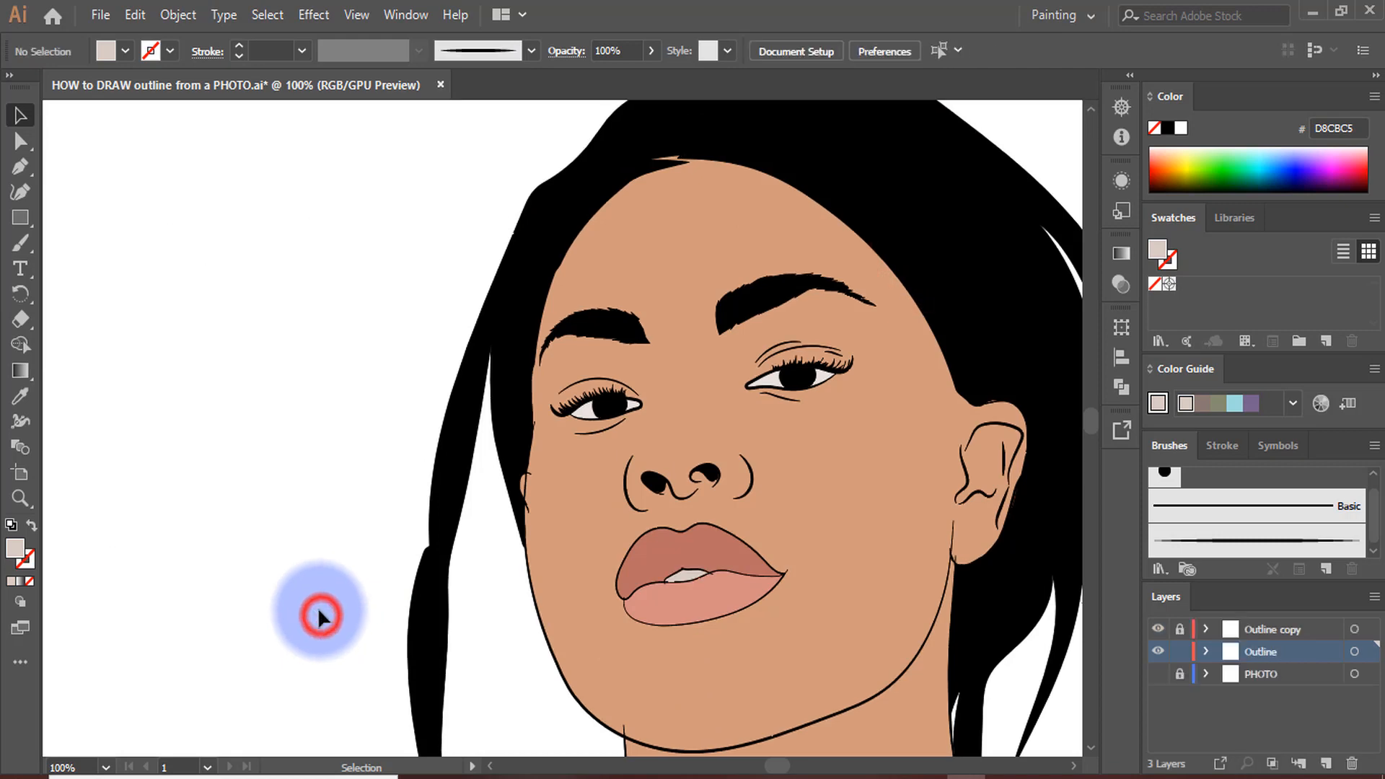
# Examine the coloured portrait as a whole and up close, checking the skin, eyes, lips and teeth
pyautogui.scroll(-3, 640, 550)
pyautogui.scroll(-2, 778, 398)
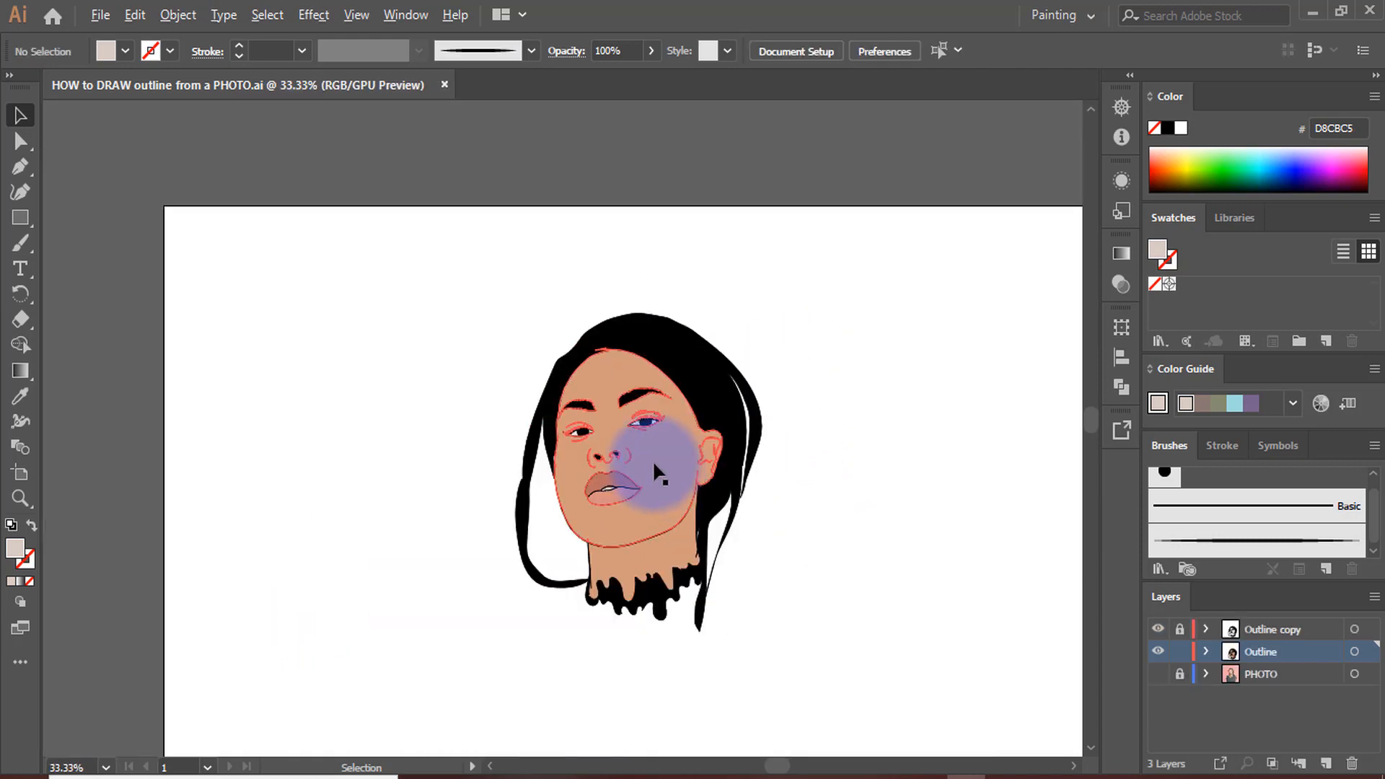
pyautogui.scroll(5, 652, 459)
pyautogui.scroll(-2, 614, 356)
pyautogui.scroll(-2, 614, 356)
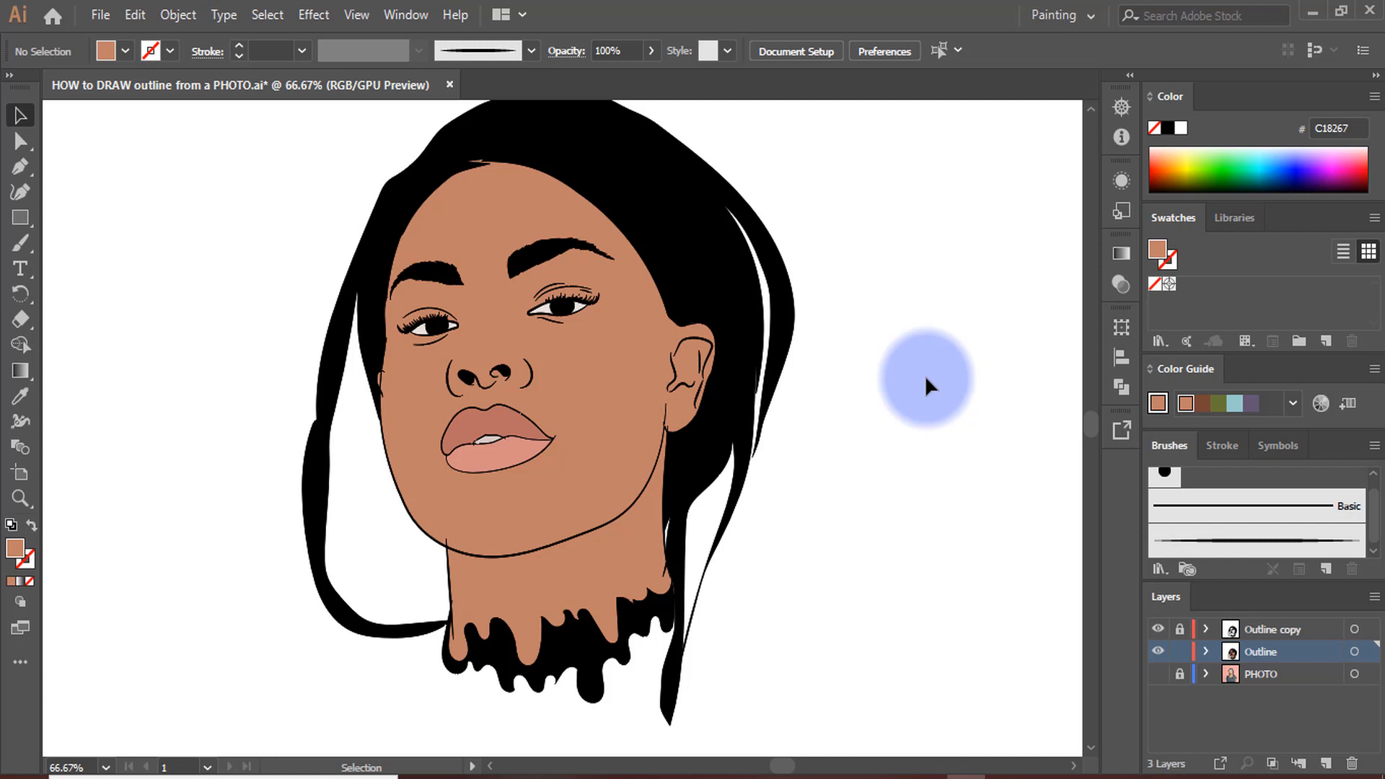
pyautogui.scroll(3, 660, 472)
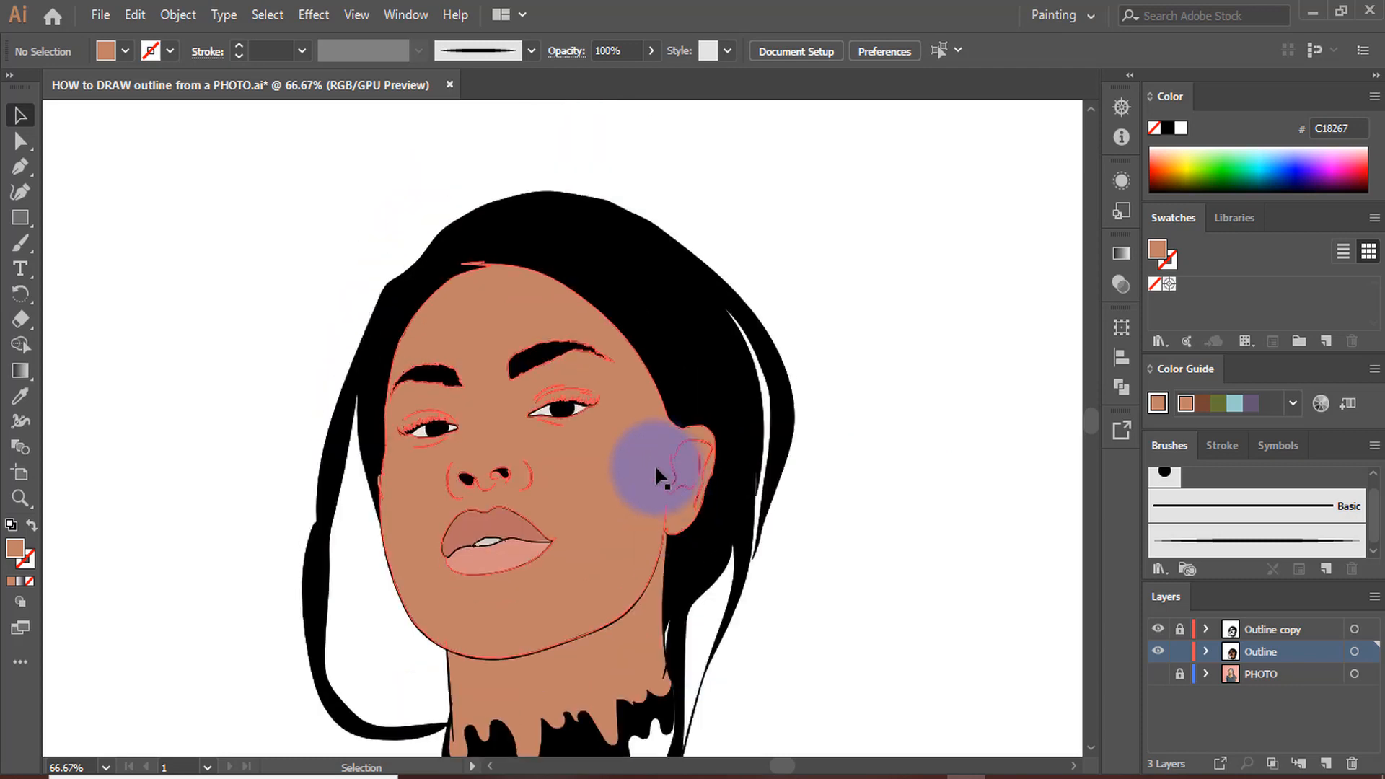
pyautogui.scroll(-4, 671, 448)
pyautogui.scroll(-1, 721, 357)
pyautogui.scroll(3, 856, 441)
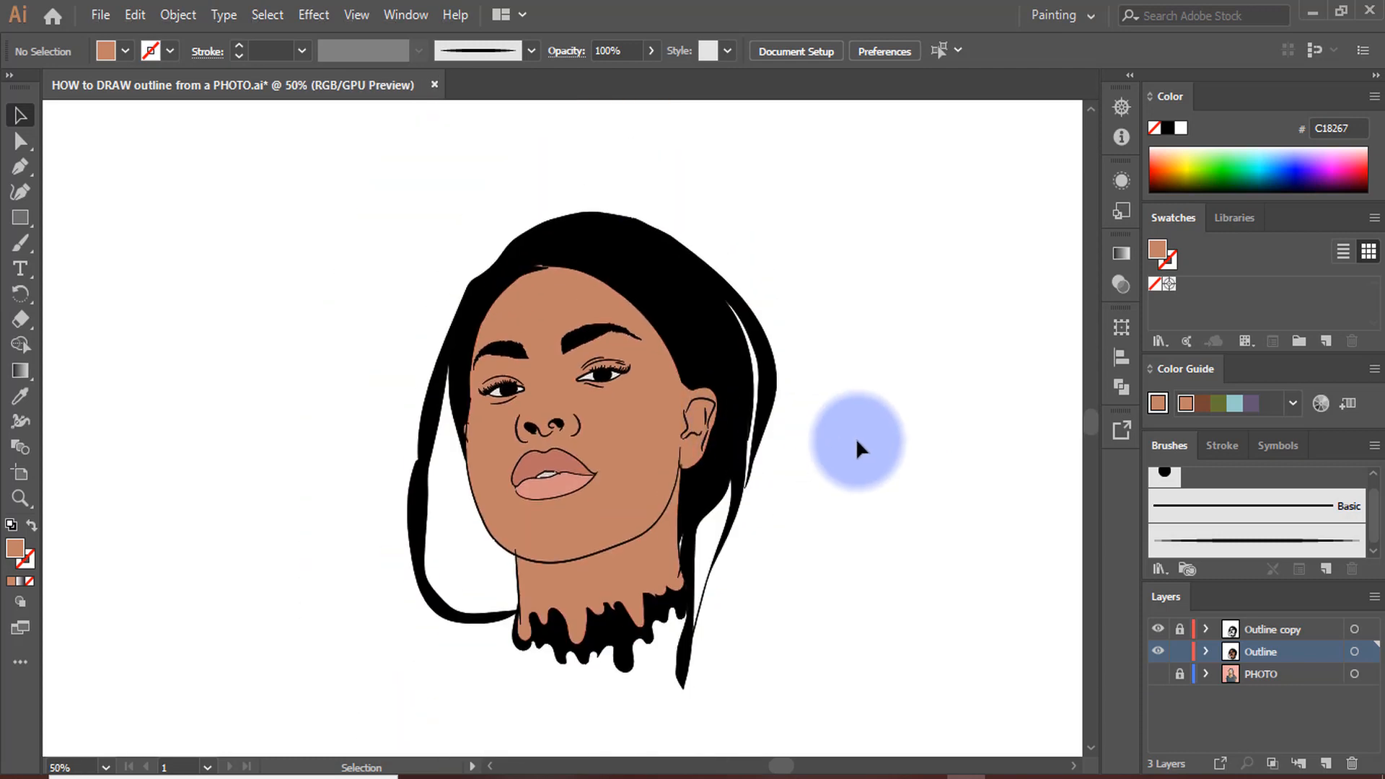
# Select the whole portrait to check the extent of its grouped shapes, and deselect it
pyautogui.moveTo(822, 442); pyautogui.dragTo(774, 384)
pyautogui.moveTo(838, 301); pyautogui.dragTo(613, 595)
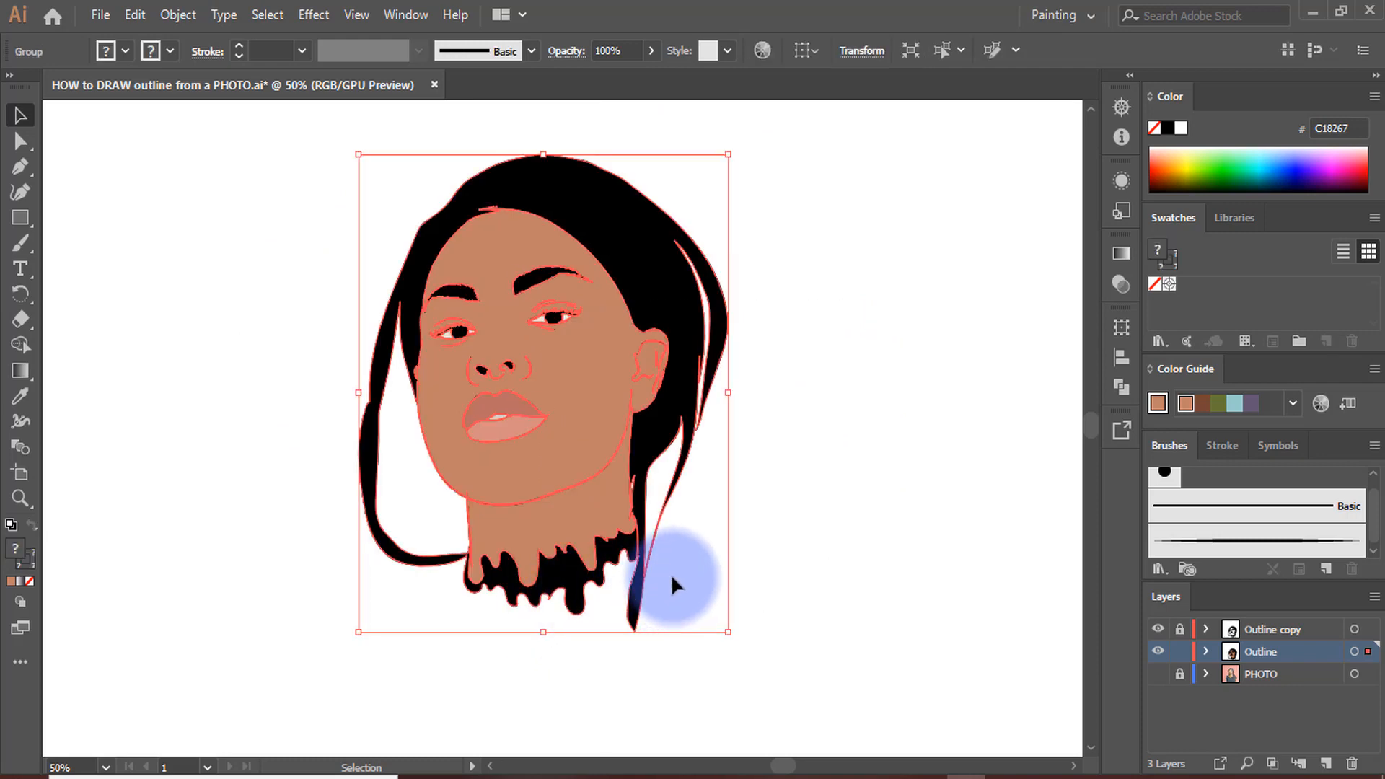
pyautogui.click(788, 504)
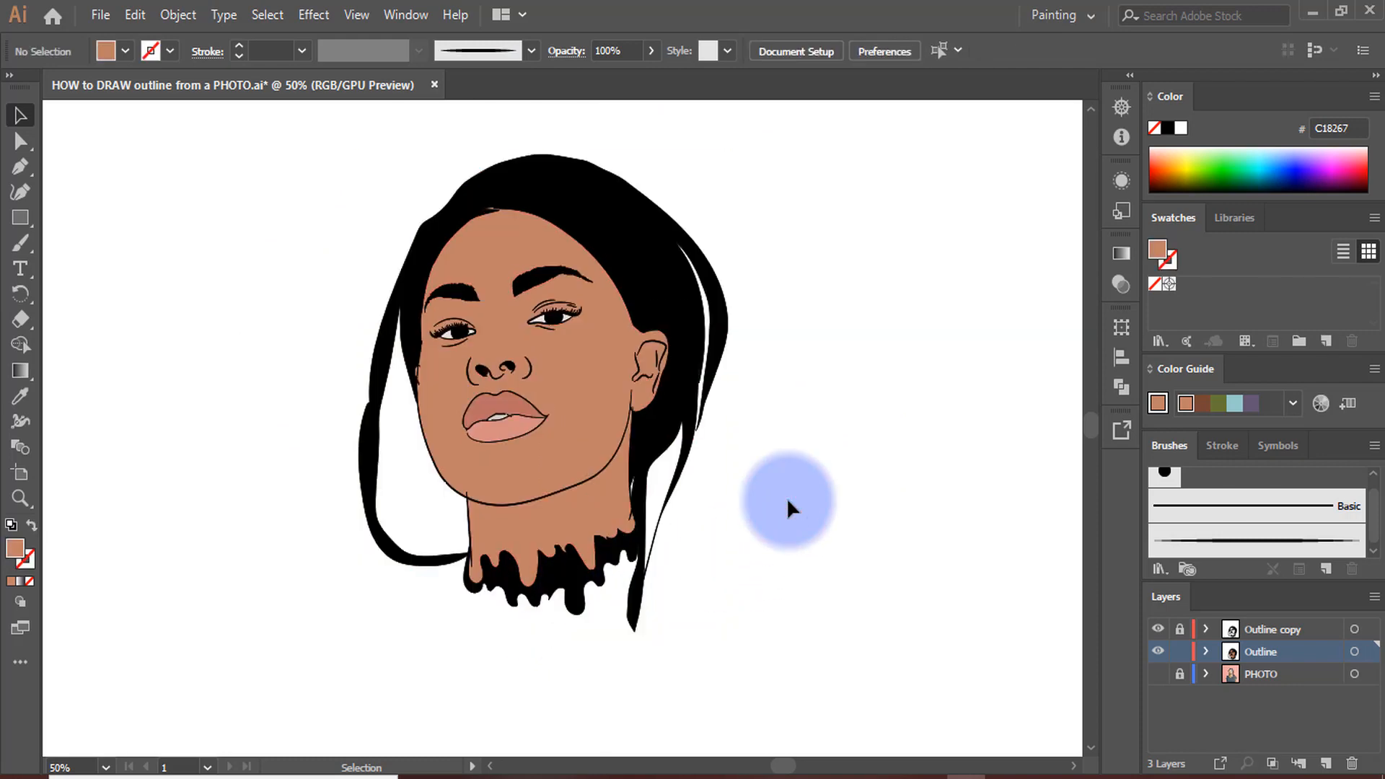
# Show the PHOTO layer behind the portrait to compare it with the original, and hide that layer again
pyautogui.click(1157, 651)
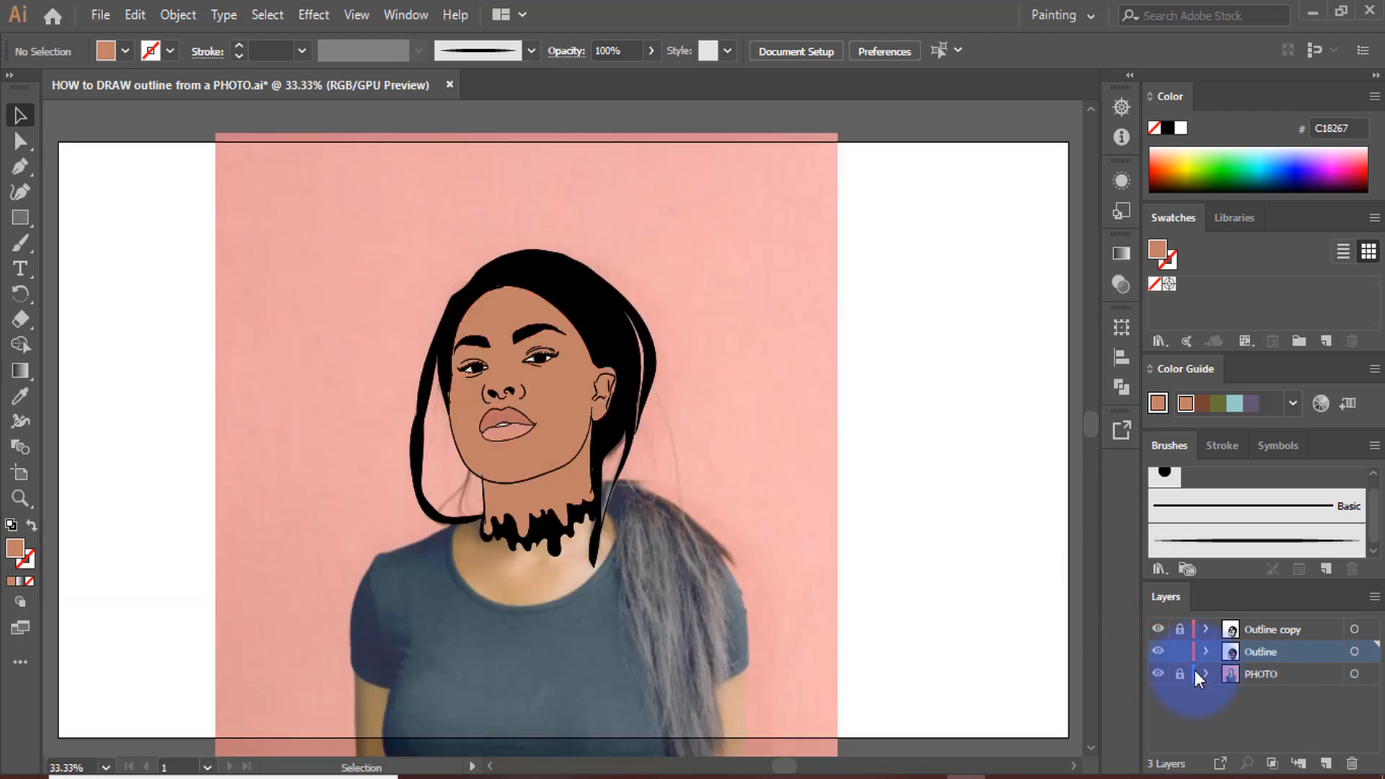
pyautogui.click(1158, 674)
pyautogui.click(1179, 673)
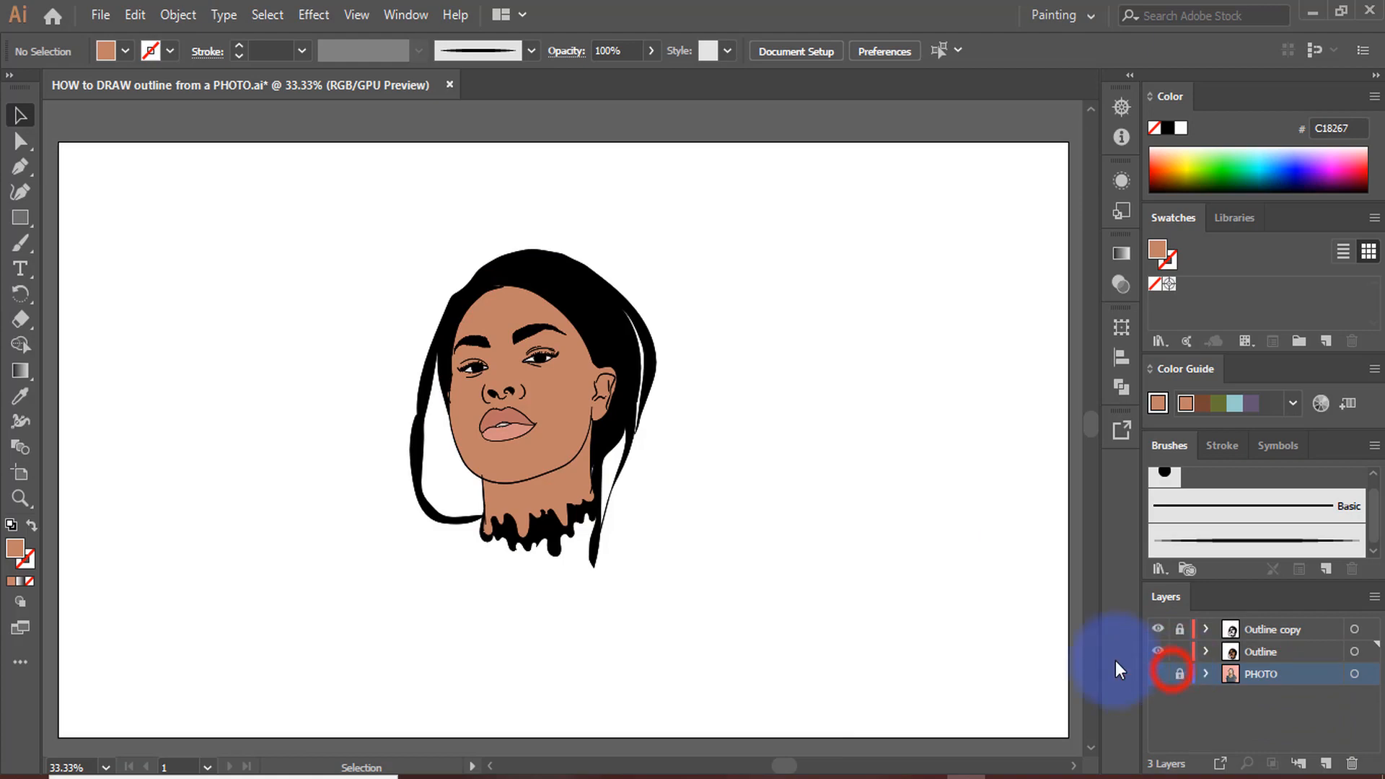